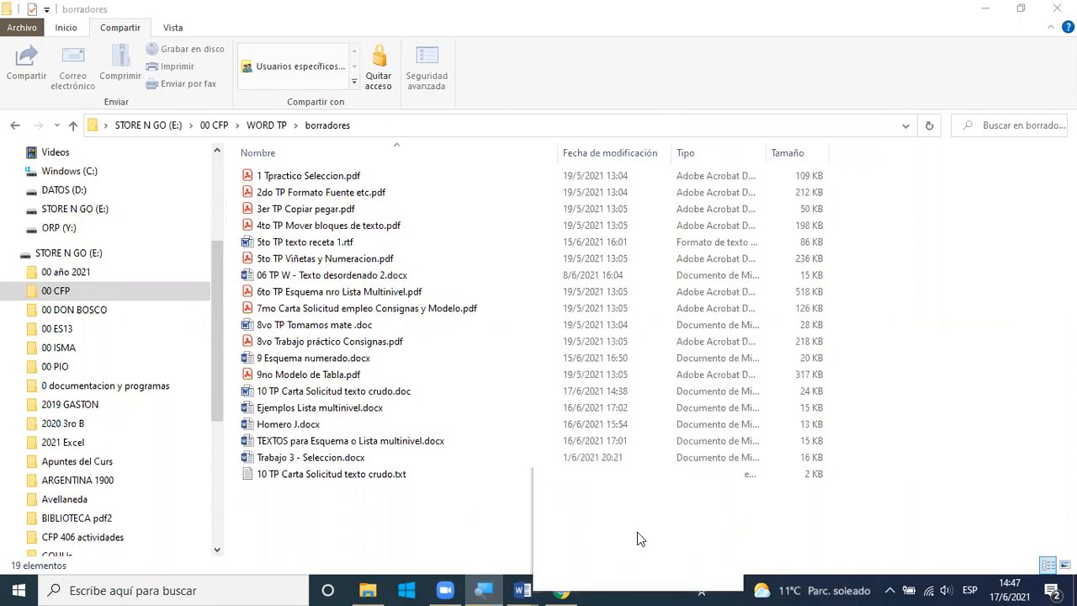
{"action": "left_click_drag", "start_coordinate": [555, 523], "coordinate": [476, 516]}
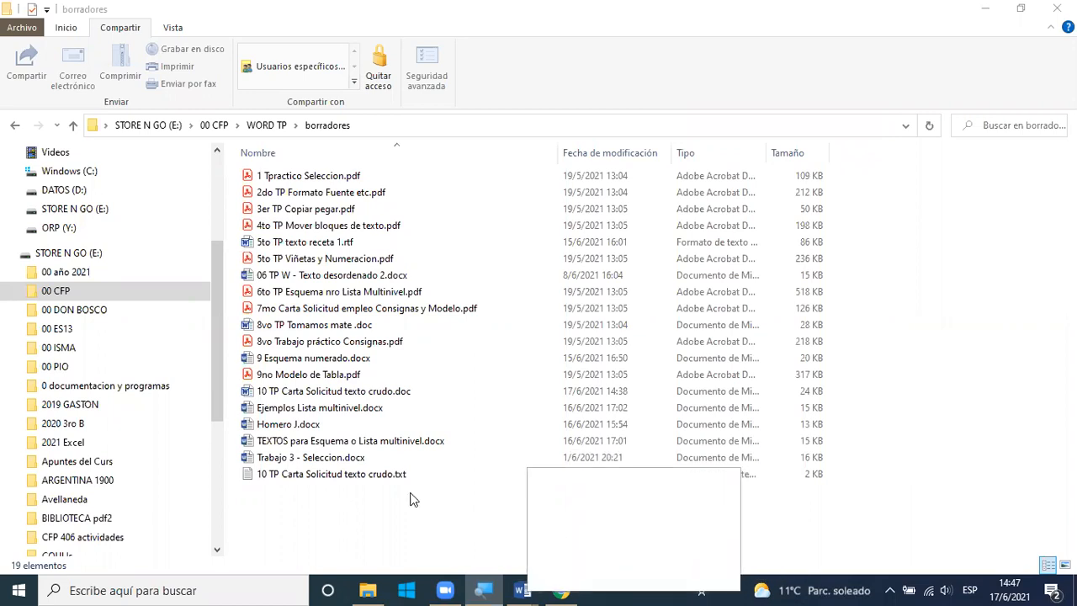
{"action": "left_click_drag", "start_coordinate": [287, 586], "coordinate": [322, 514]}
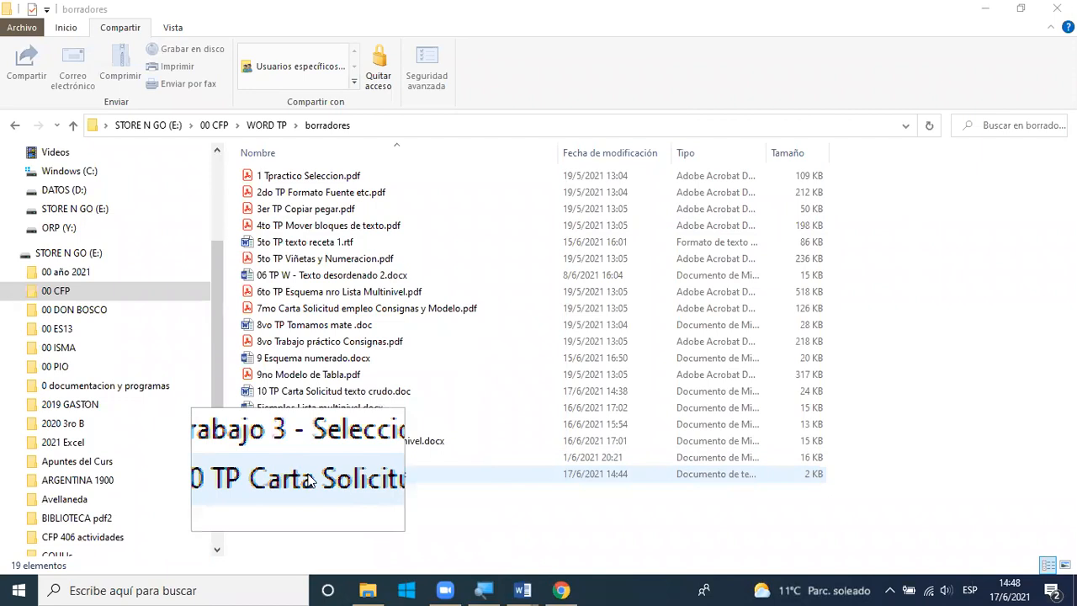
Open the text file 10 TP Carta Solicitud texto crudo.txt and copy all of its text
{"action": "double_click", "coordinate": [309, 474]}
{"action": "left_click", "coordinate": [309, 474]}
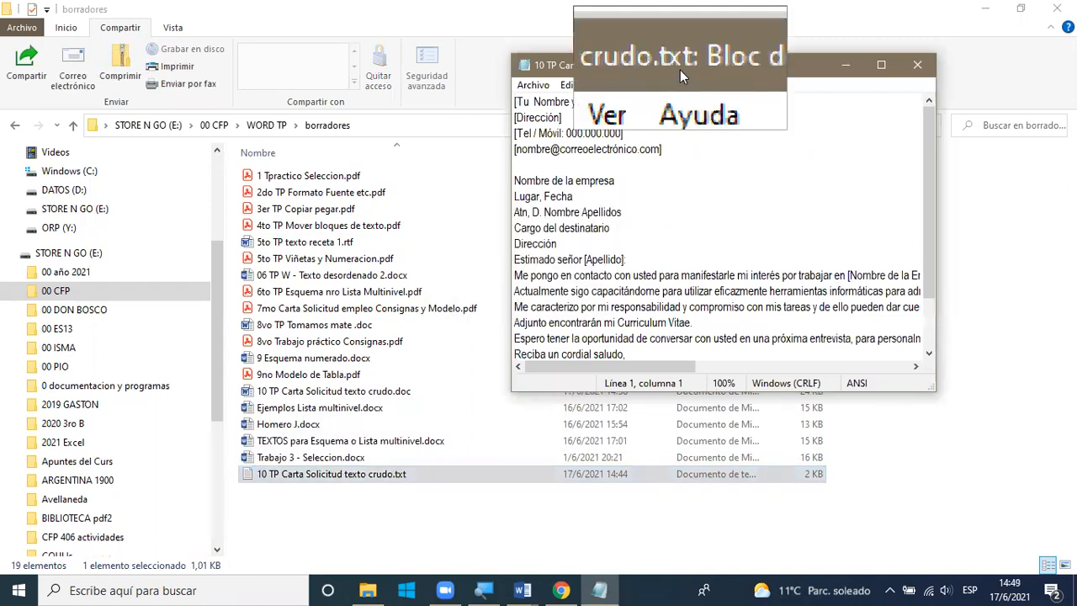
{"action": "left_click_drag", "start_coordinate": [680, 70], "coordinate": [538, 159]}
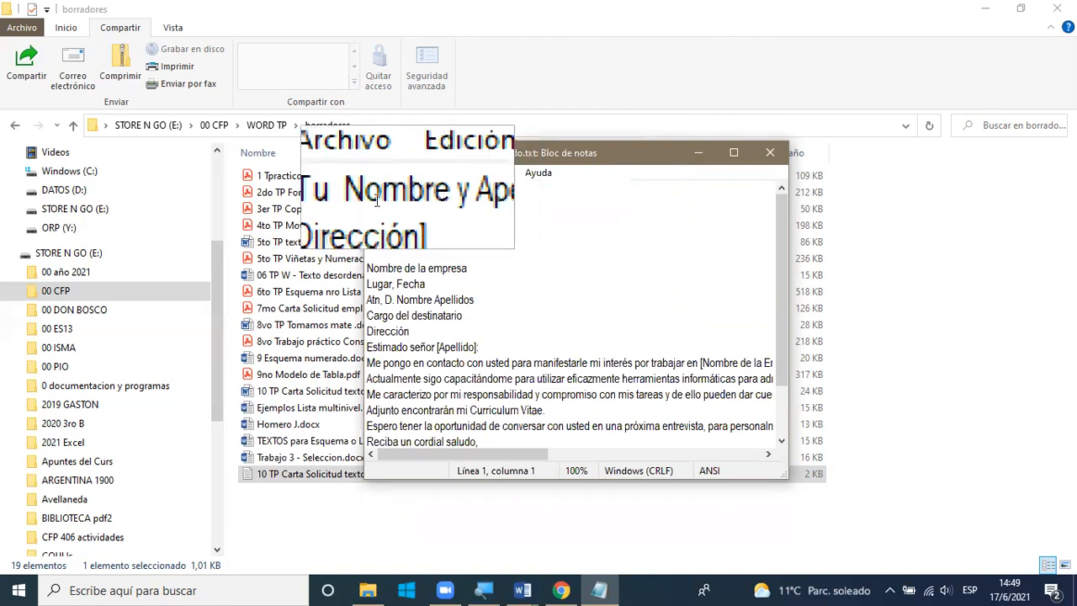
{"action": "mouse_move", "coordinate": [592, 588]}
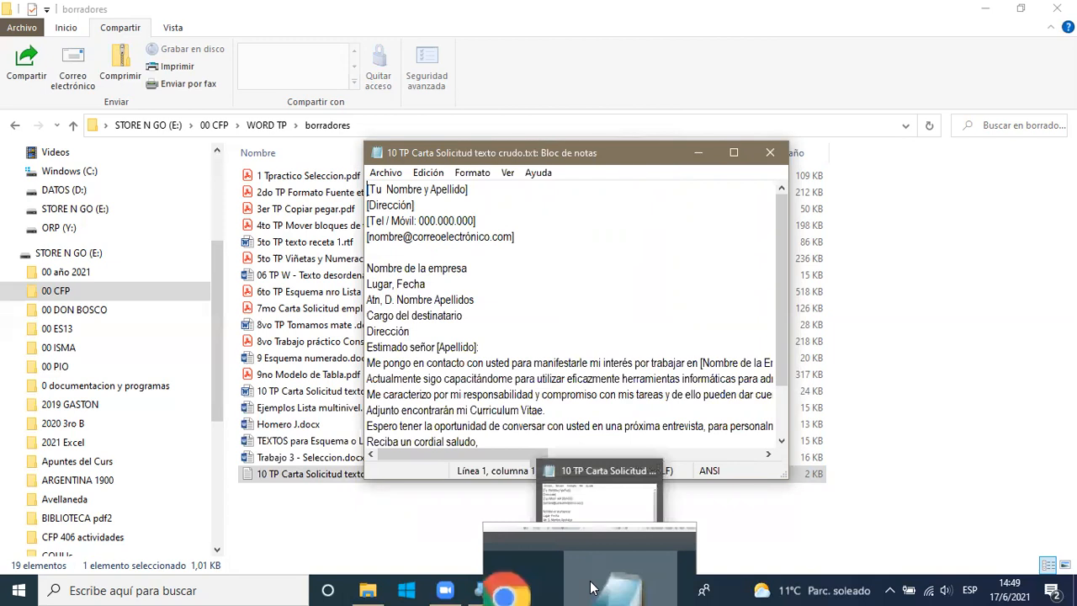
{"action": "key", "text": "ctrl+a"}
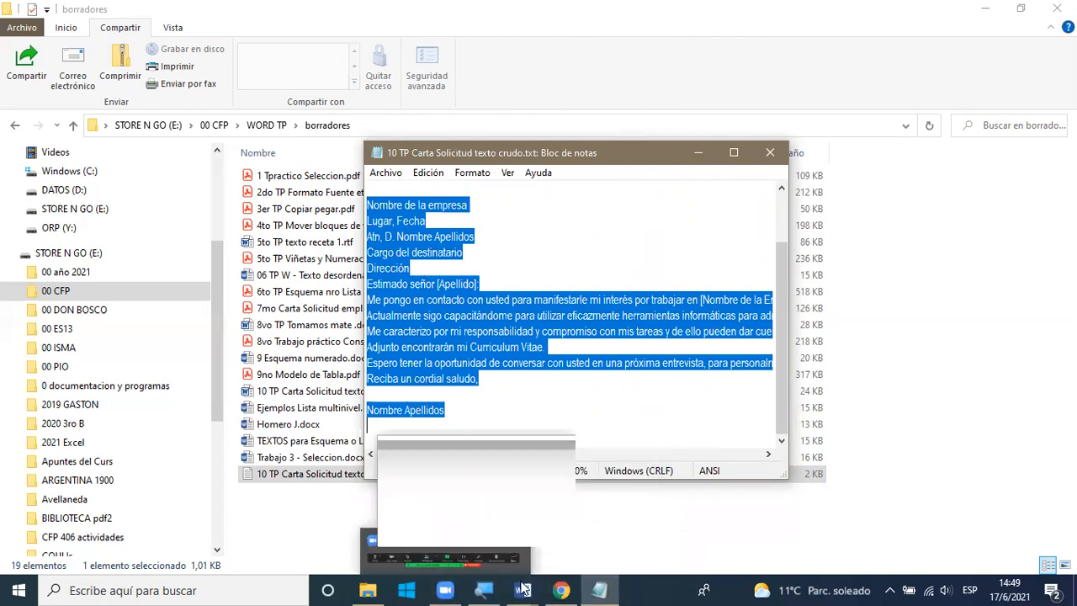
Switch to the empty Word window and create a new blank document
{"action": "mouse_move", "coordinate": [523, 588]}
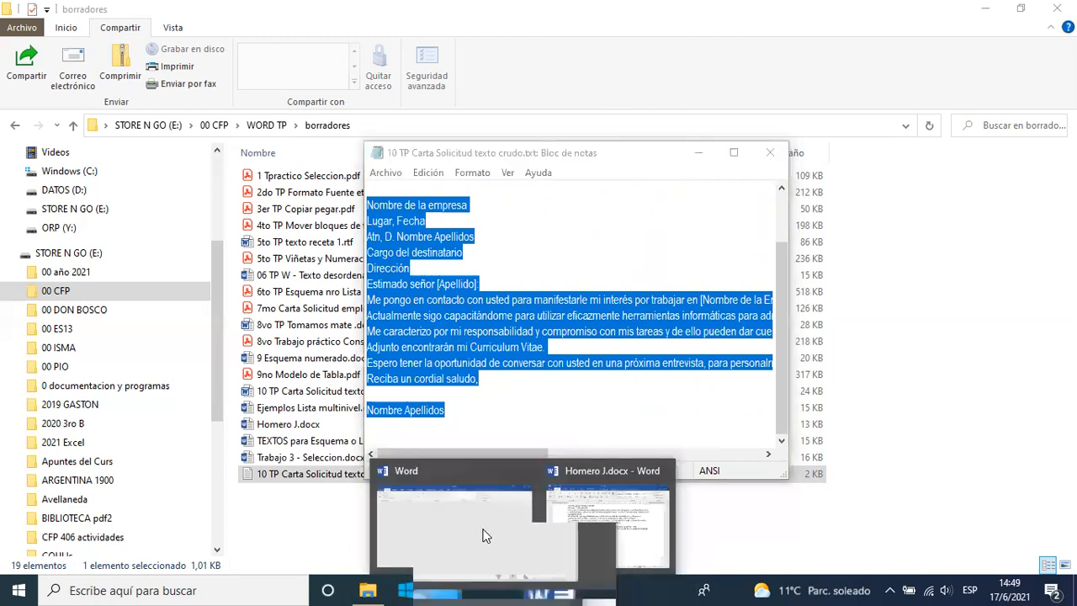
{"action": "mouse_move", "coordinate": [483, 535]}
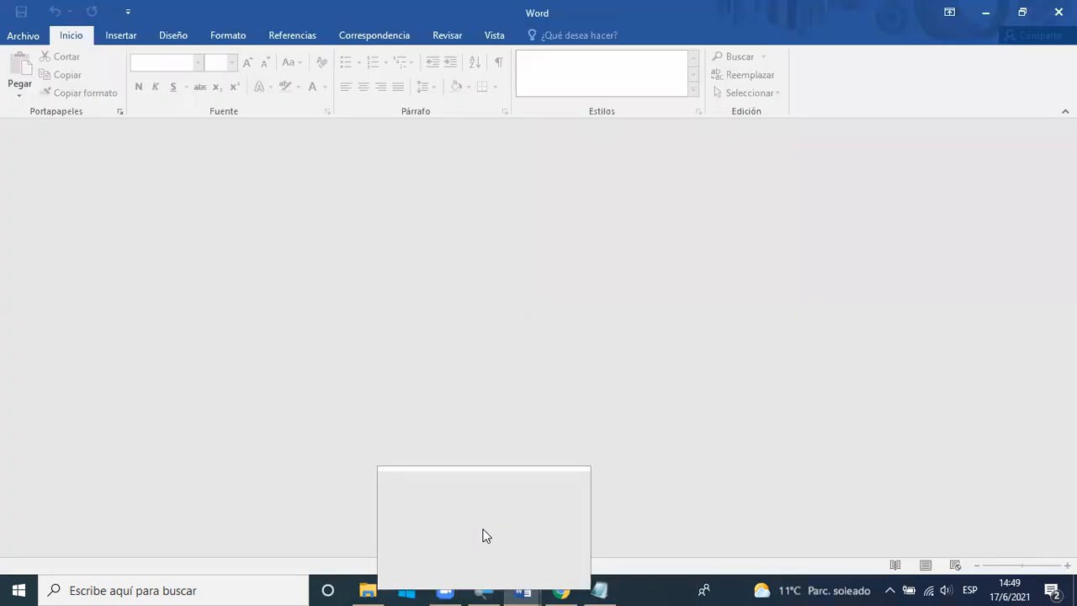
{"action": "left_click", "coordinate": [483, 530]}
{"action": "left_click", "coordinate": [30, 39]}
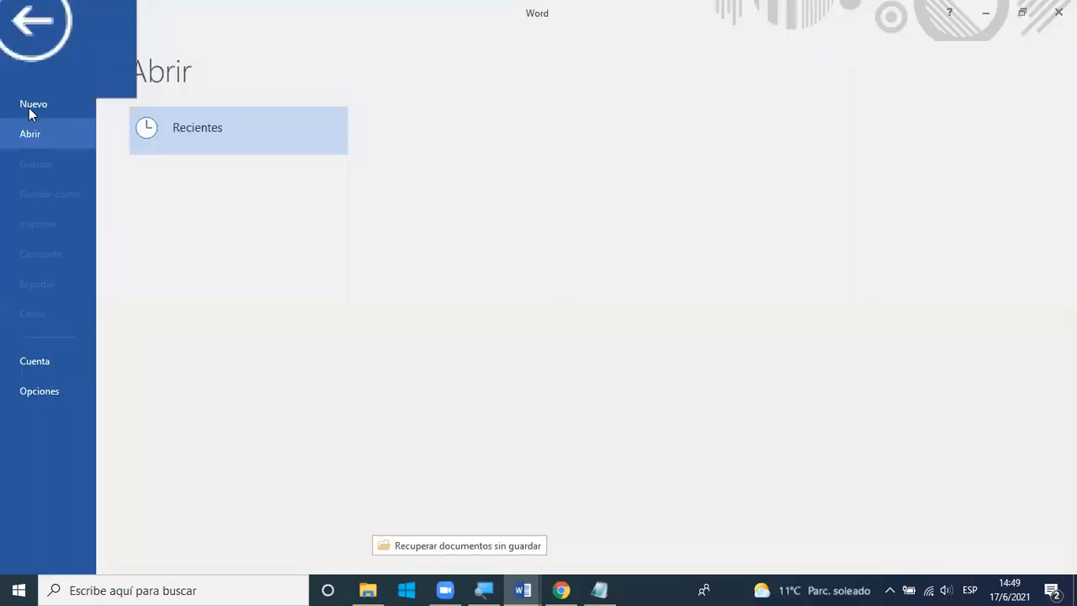
{"action": "left_click", "coordinate": [29, 108]}
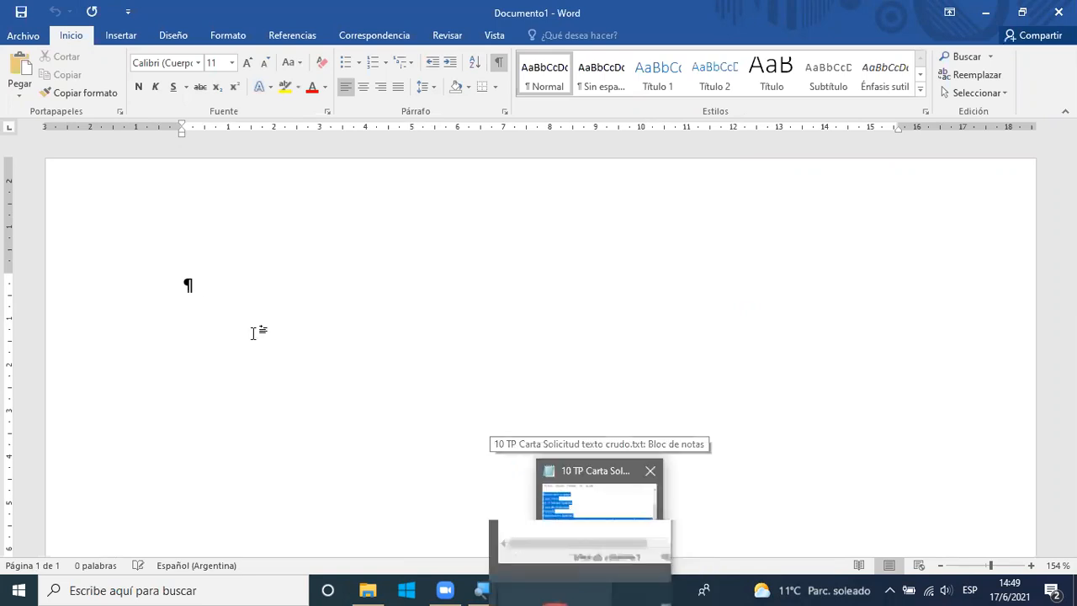
Paste the copied letter text at the start of the blank document
{"action": "left_click", "coordinate": [203, 296]}
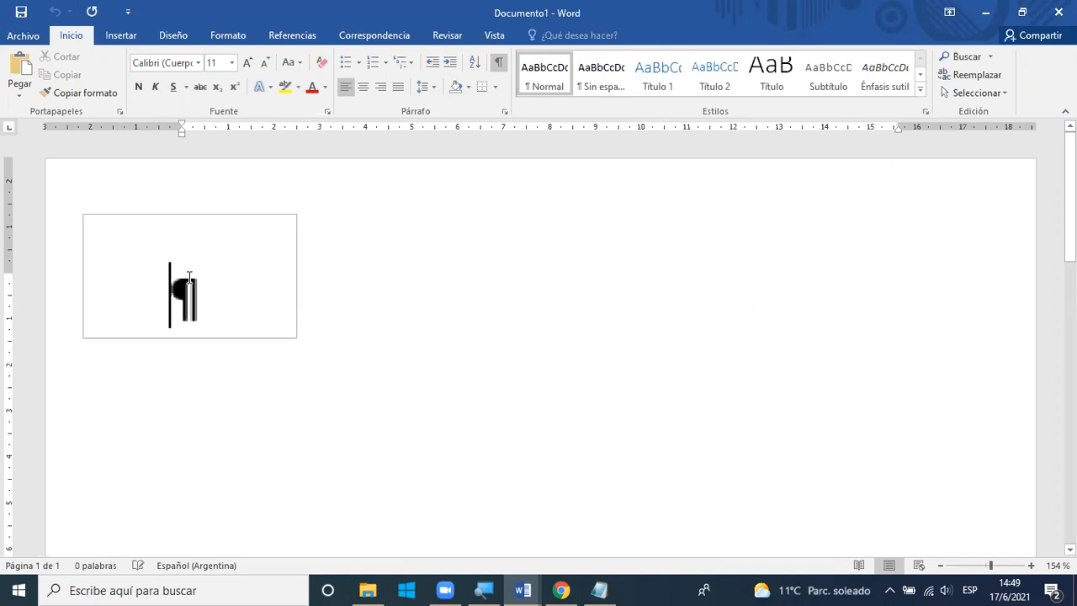
{"action": "key", "text": "ctrl+v"}
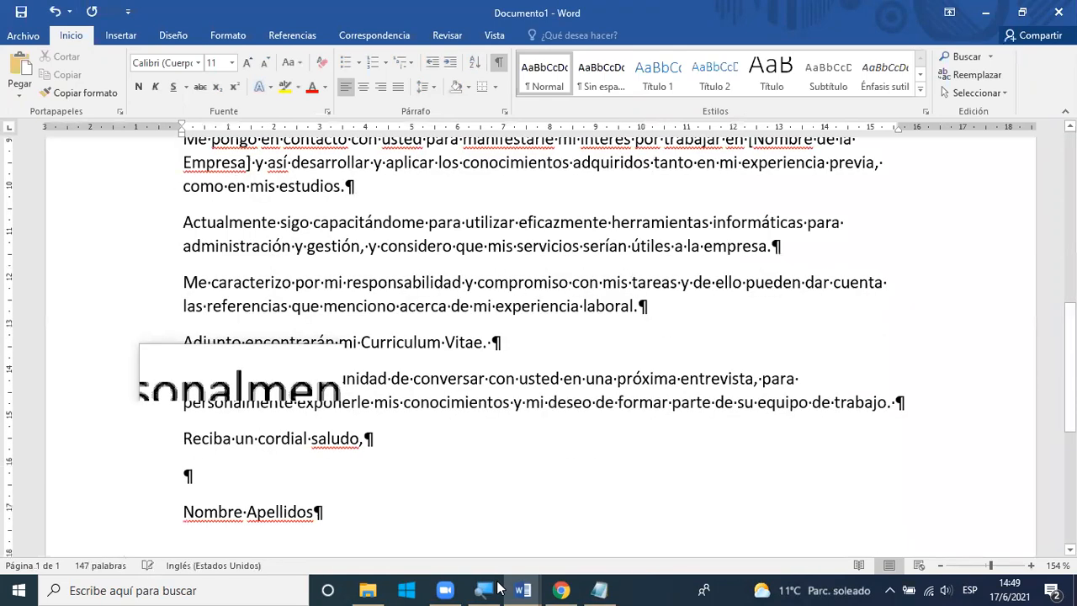
{"action": "mouse_move", "coordinate": [499, 589]}
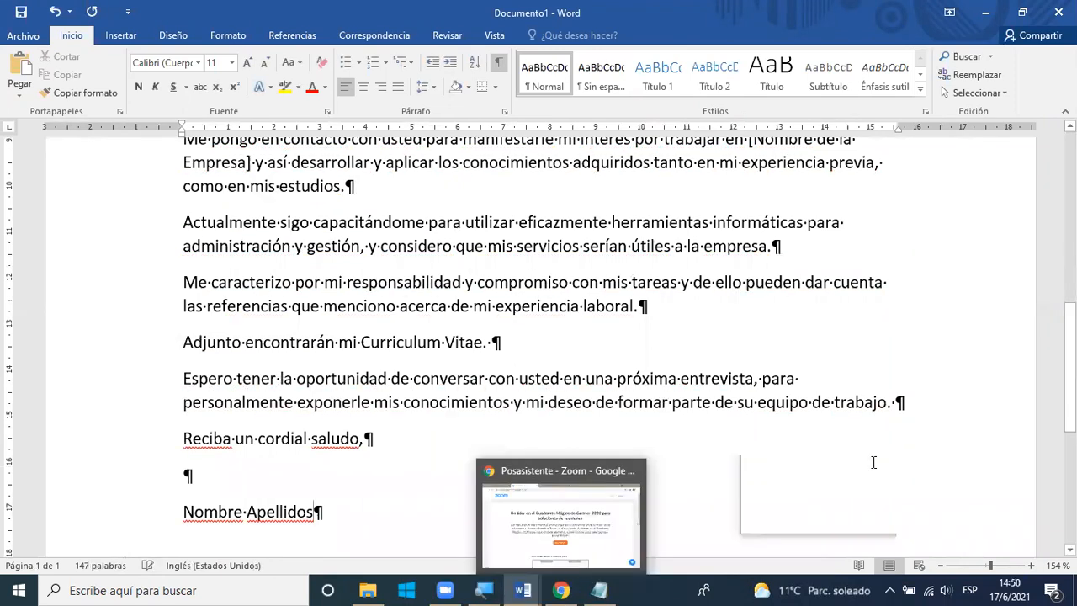
{"action": "scroll", "coordinate": [856, 415], "scroll_direction": "up", "scroll_amount": 2}
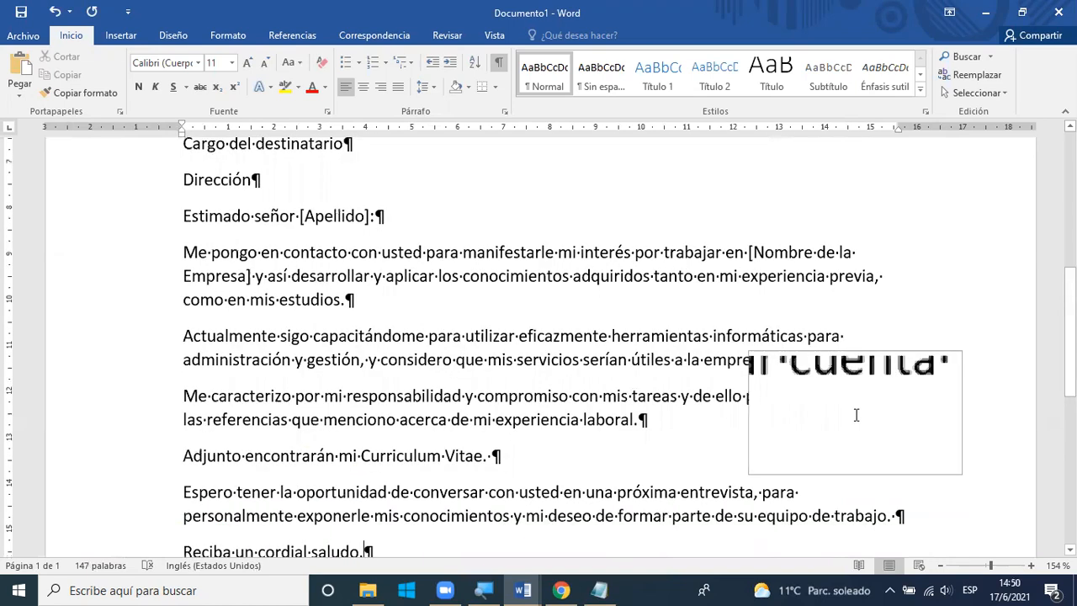
{"action": "scroll", "coordinate": [855, 415], "scroll_direction": "up", "scroll_amount": 2}
{"action": "scroll", "coordinate": [856, 414], "scroll_direction": "up", "scroll_amount": 2}
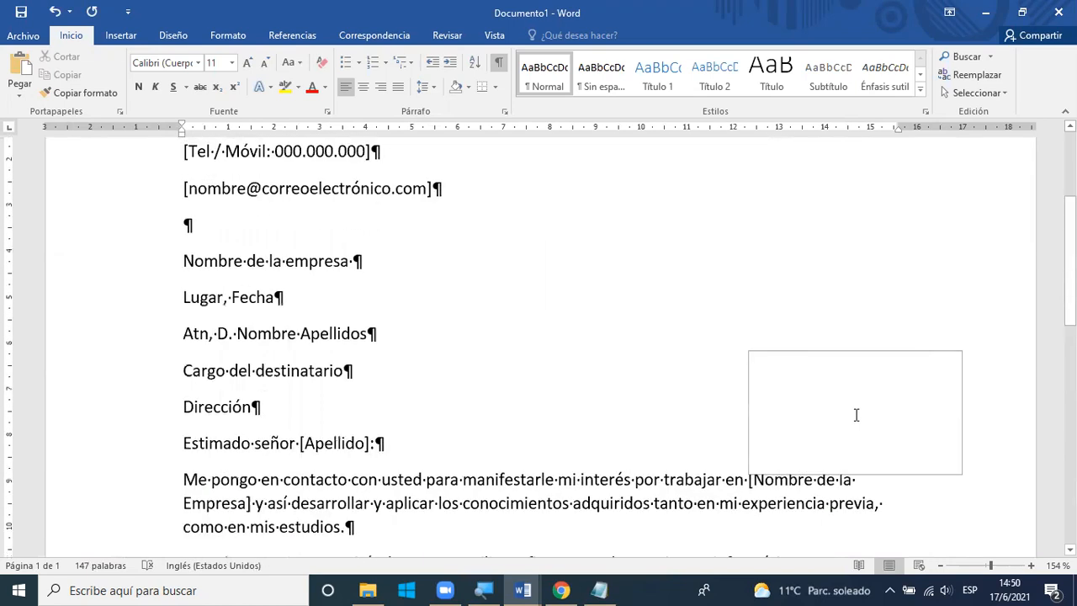
{"action": "scroll", "coordinate": [856, 415], "scroll_direction": "up", "scroll_amount": 2}
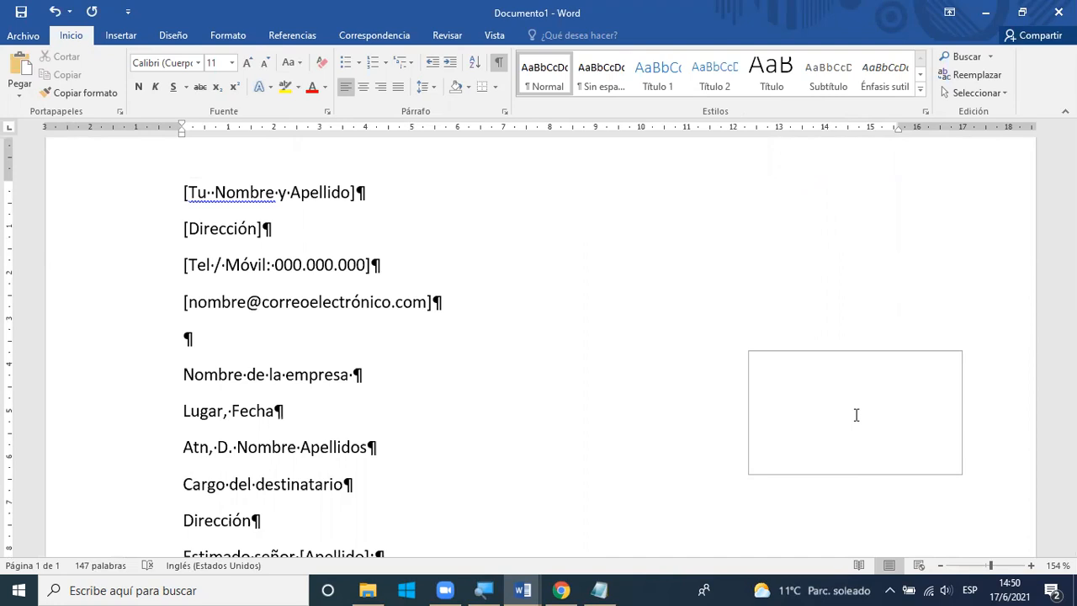
Close the Notepad window with the source text and the Lupa screen magnifier
{"action": "mouse_move", "coordinate": [625, 584]}
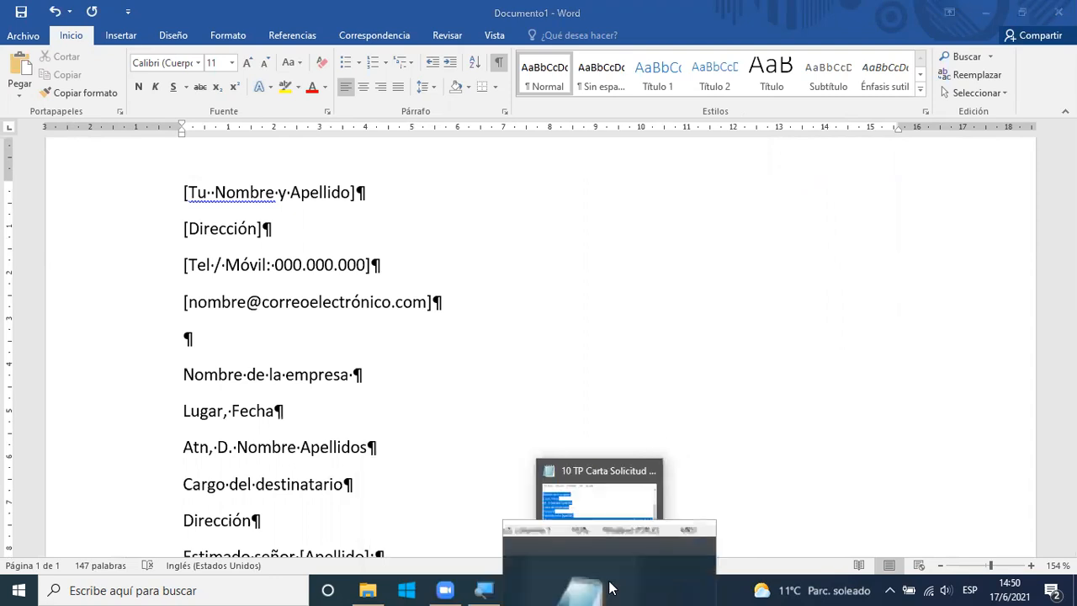
{"action": "left_click", "coordinate": [594, 493]}
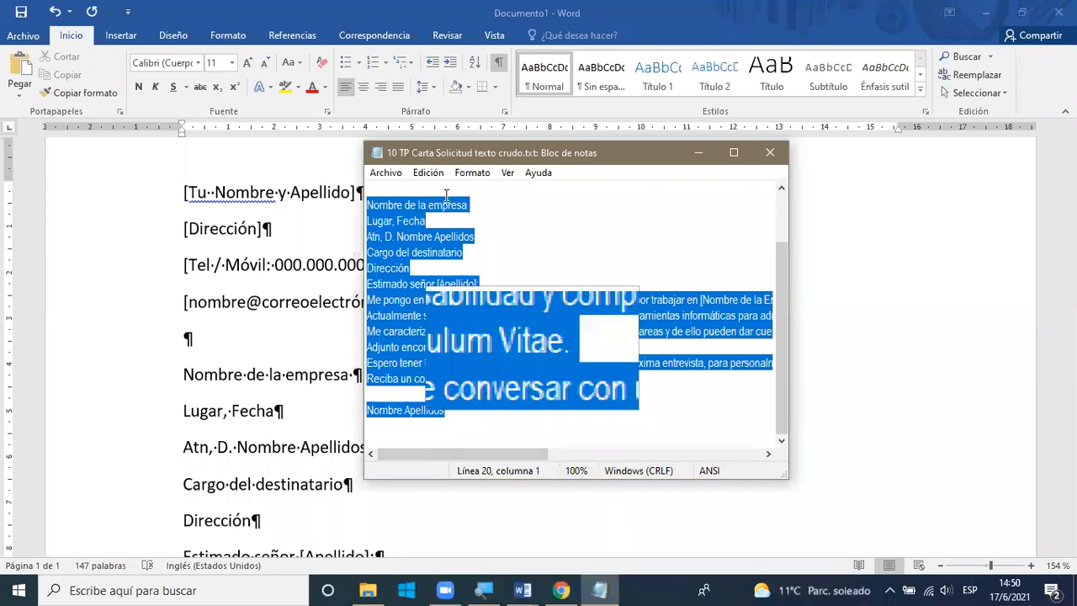
{"action": "left_click", "coordinate": [772, 154]}
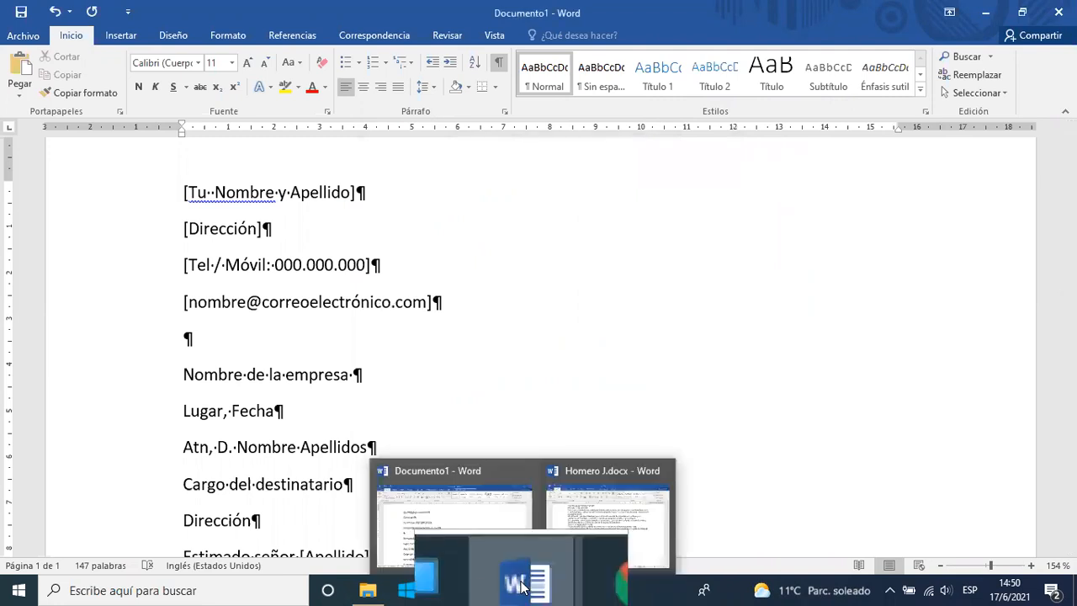
{"action": "left_click", "coordinate": [481, 587]}
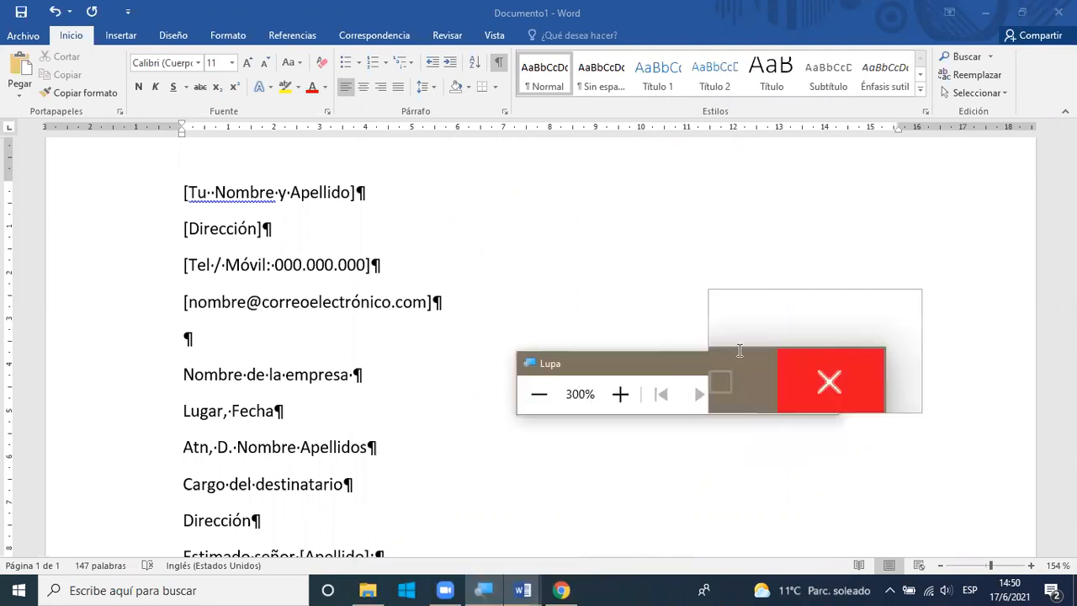
{"action": "left_click", "coordinate": [824, 364]}
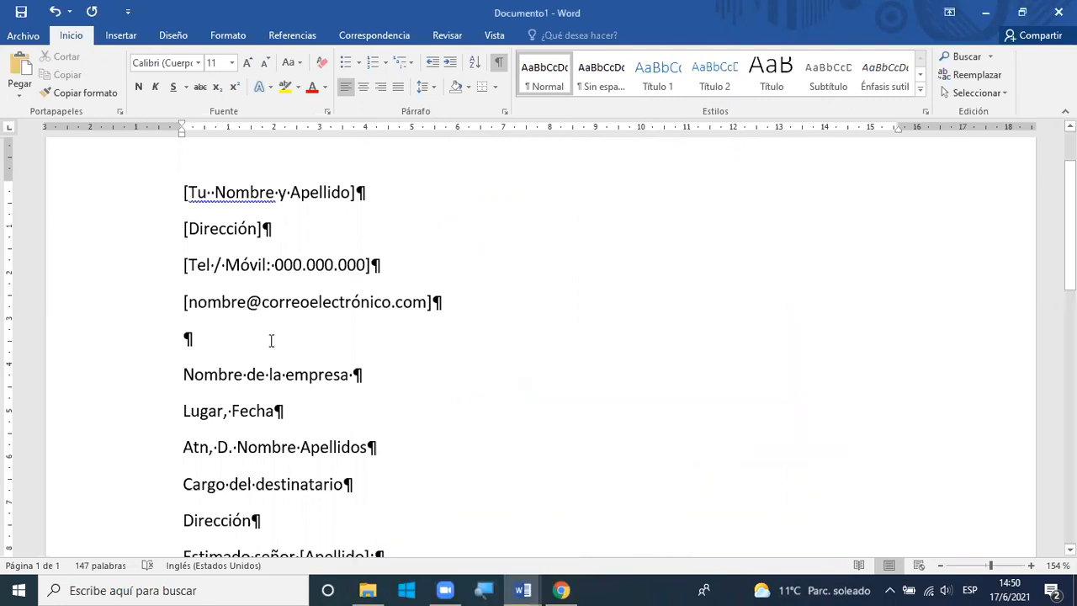
Review the pasted letter from the sender details to the signature, checking its paragraph marks and spacing
{"action": "scroll", "coordinate": [276, 354], "scroll_direction": "down", "scroll_amount": 2}
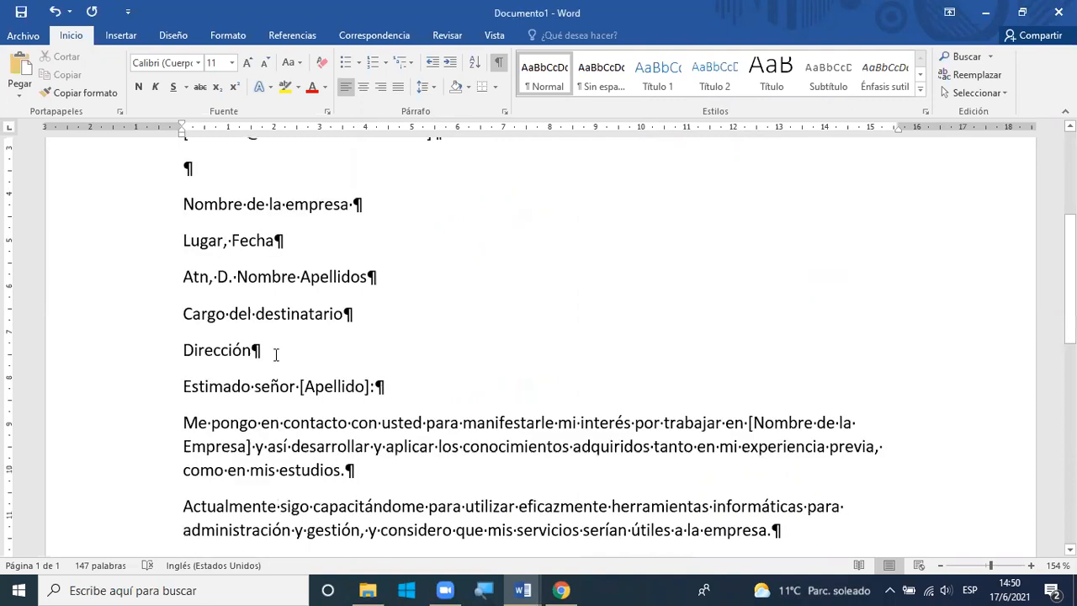
{"action": "scroll", "coordinate": [276, 354], "scroll_direction": "down", "scroll_amount": 4}
{"action": "scroll", "coordinate": [276, 354], "scroll_direction": "up", "scroll_amount": 1}
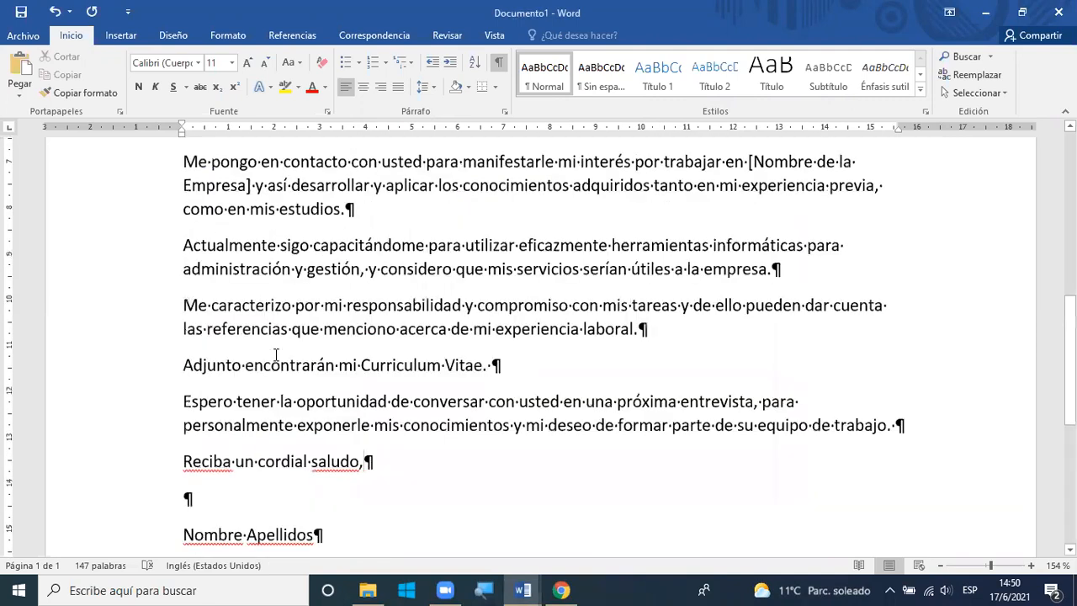
{"action": "scroll", "coordinate": [276, 355], "scroll_direction": "up", "scroll_amount": 5}
{"action": "scroll", "coordinate": [277, 354], "scroll_direction": "up", "scroll_amount": 1}
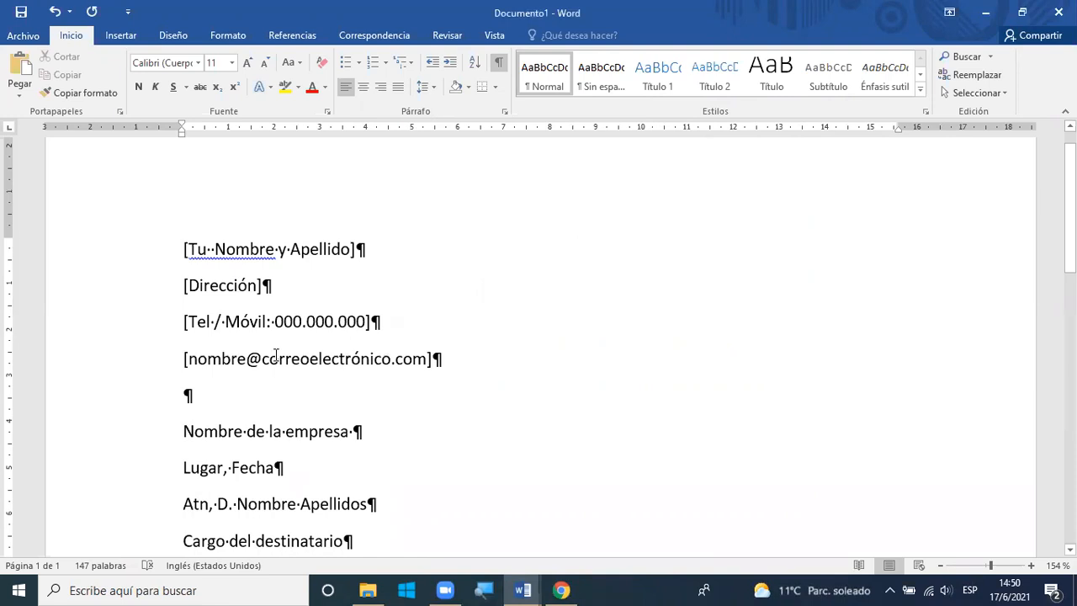
{"action": "left_click", "coordinate": [106, 277]}
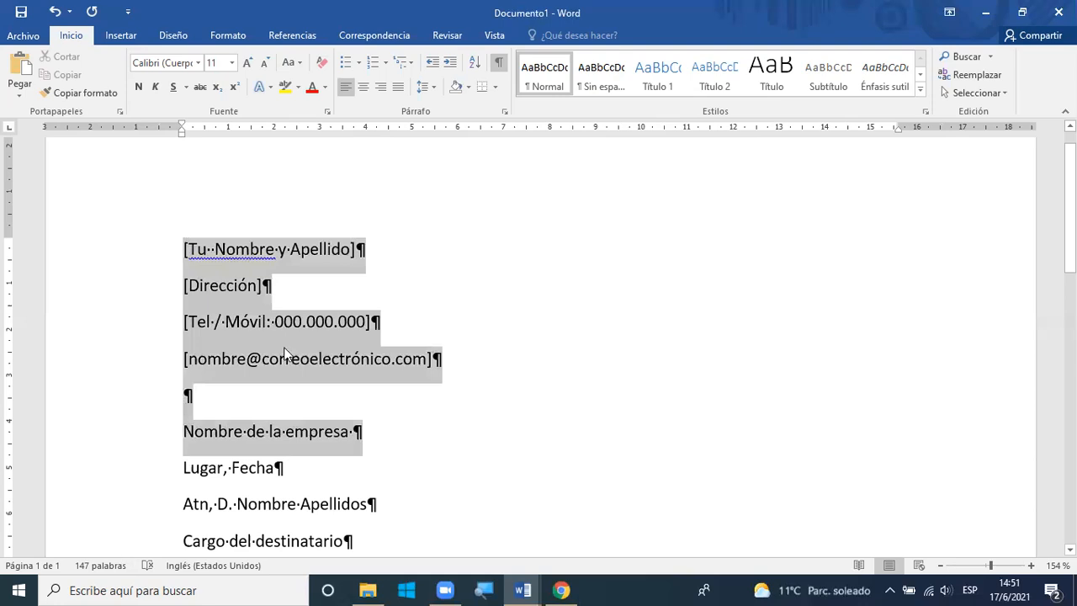
{"action": "left_click_drag", "start_coordinate": [132, 546], "coordinate": [132, 524]}
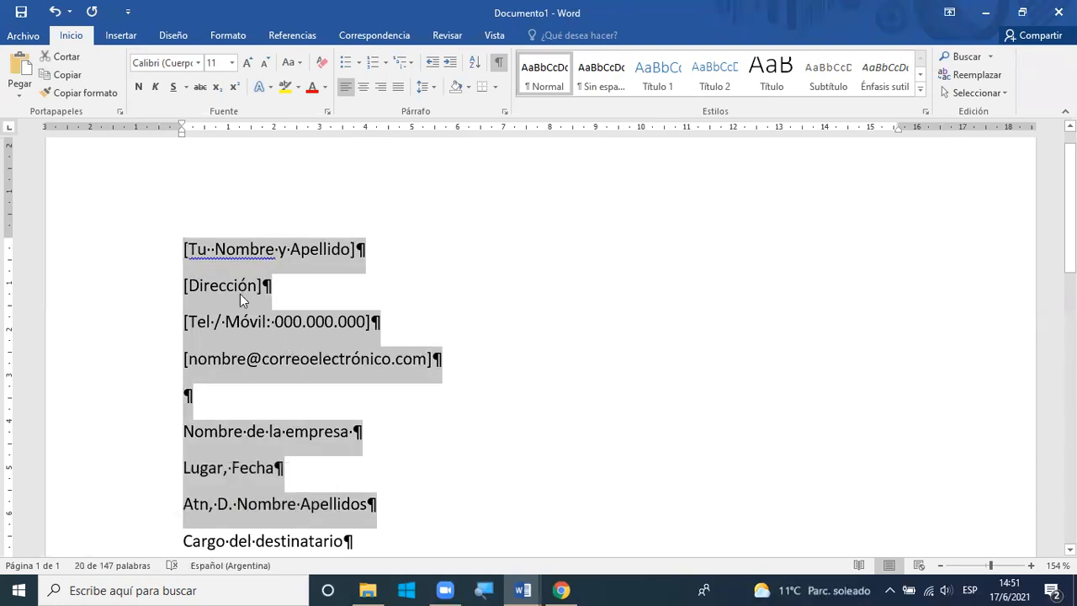
{"action": "scroll", "coordinate": [240, 293], "scroll_direction": "down", "scroll_amount": 3}
{"action": "scroll", "coordinate": [241, 293], "scroll_direction": "down", "scroll_amount": 5}
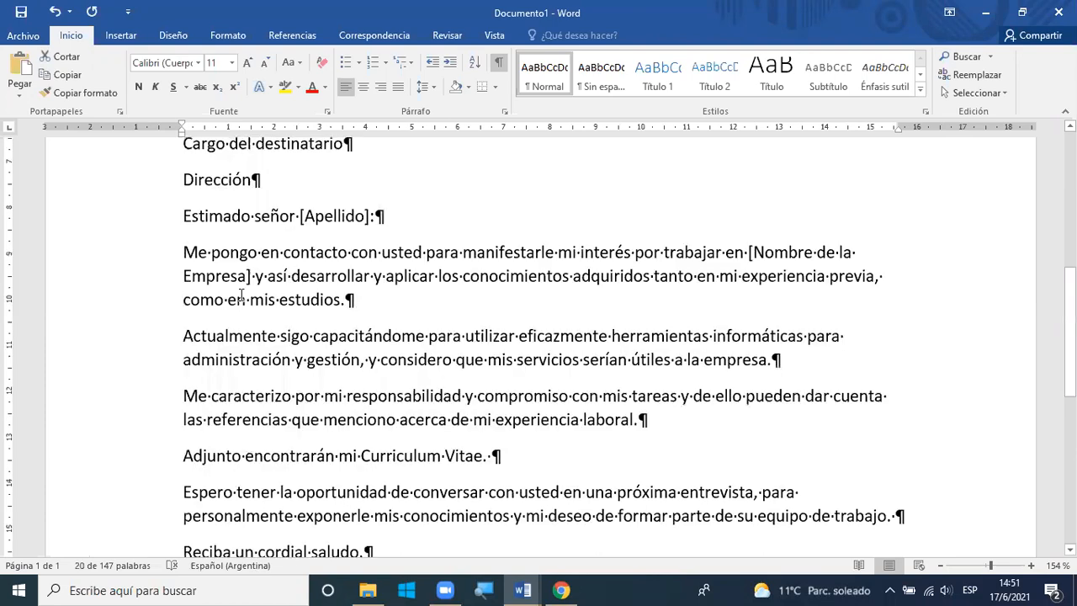
{"action": "scroll", "coordinate": [241, 295], "scroll_direction": "down", "scroll_amount": 1}
{"action": "scroll", "coordinate": [242, 295], "scroll_direction": "up", "scroll_amount": 4}
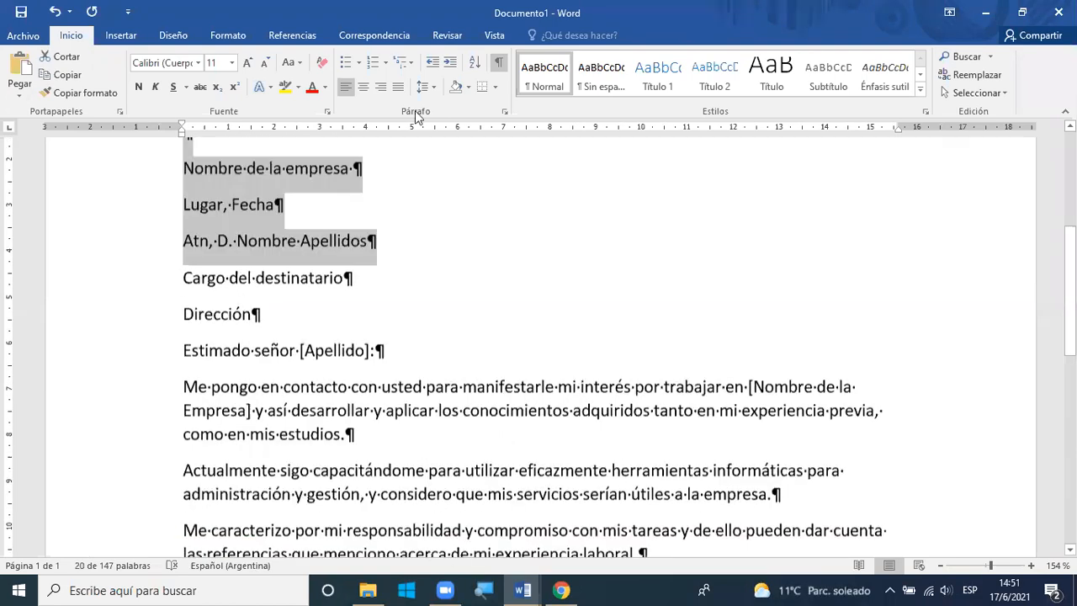
{"action": "scroll", "coordinate": [415, 116], "scroll_direction": "up", "scroll_amount": 6}
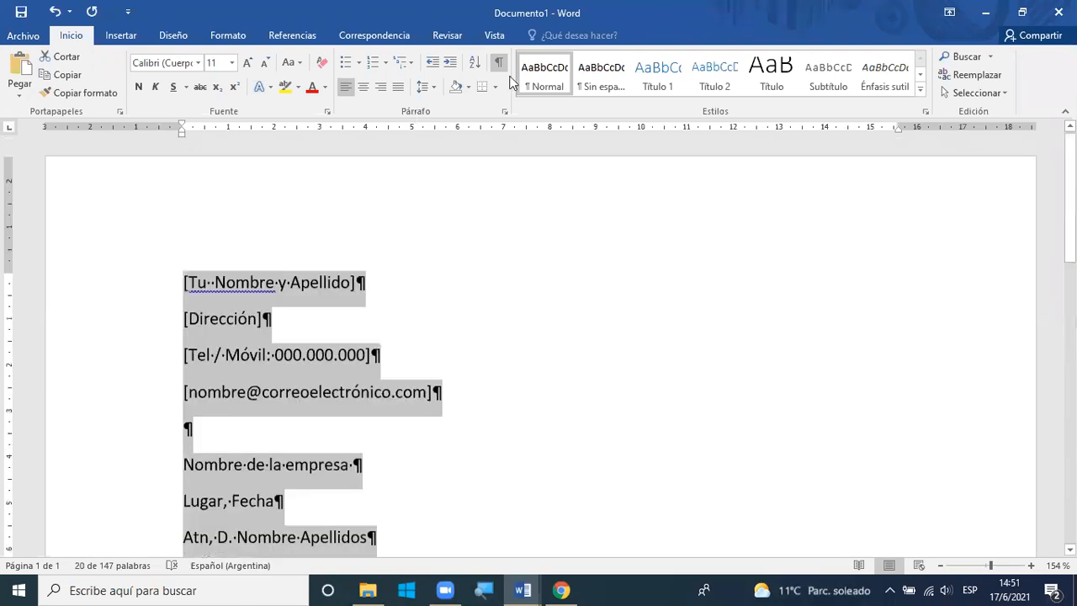
Hide the paragraph and formatting marks in the letter and clear the text selection
{"action": "key", "text": "ctrl+shift+8"}
{"action": "left_click", "coordinate": [293, 316]}
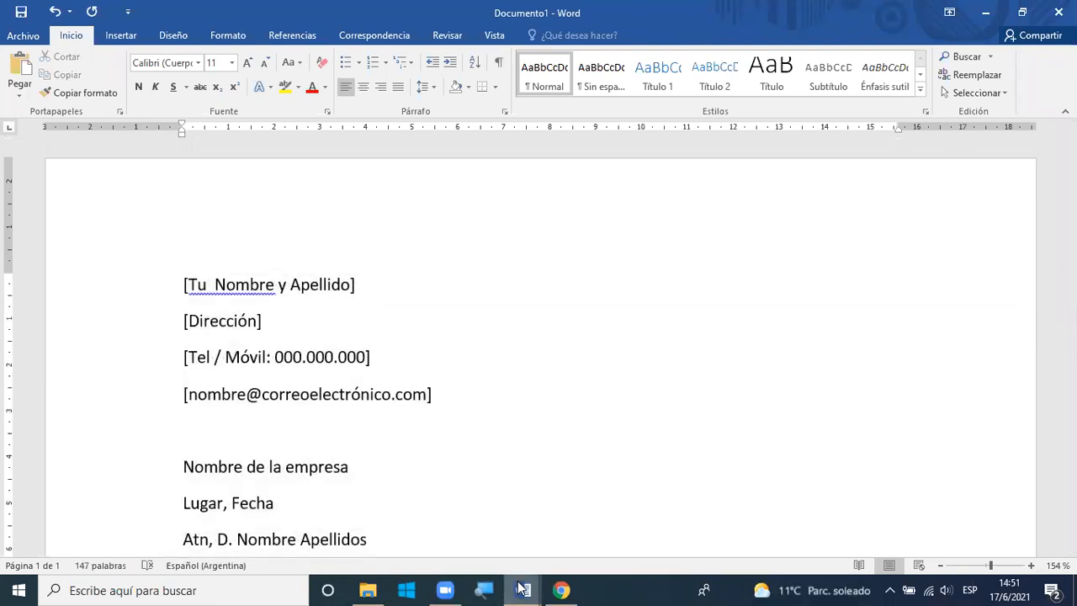
{"action": "mouse_move", "coordinate": [522, 589]}
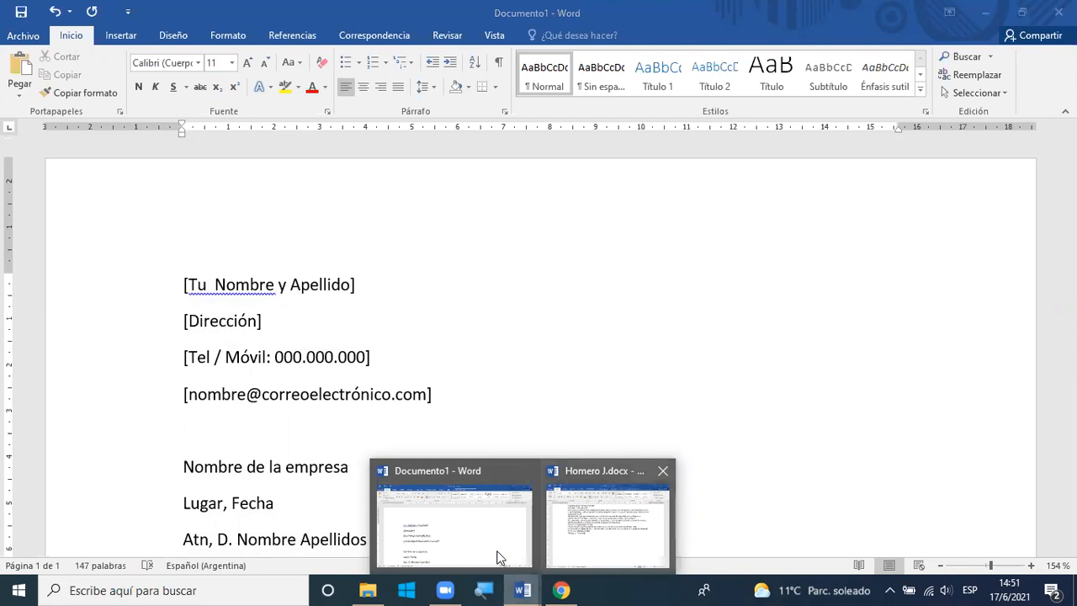
{"action": "left_click", "coordinate": [408, 408]}
Center the four sender lines at the start of the letter, from the name down to the e-mail placeholder
{"action": "scroll", "coordinate": [408, 407], "scroll_direction": "down", "scroll_amount": 2}
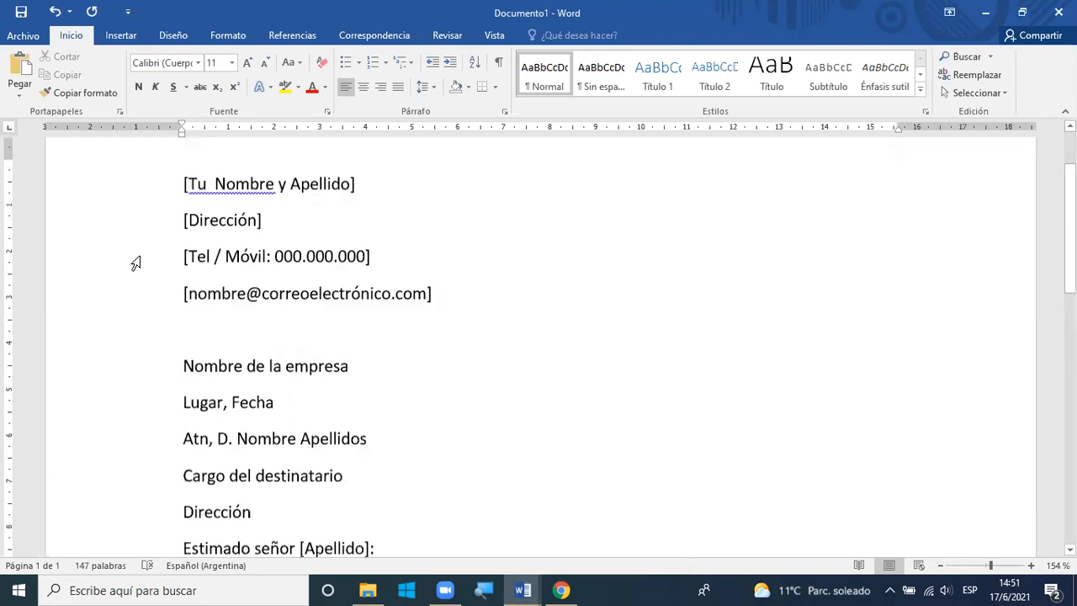
{"action": "scroll", "coordinate": [135, 261], "scroll_direction": "up", "scroll_amount": 1}
{"action": "left_click_drag", "start_coordinate": [125, 241], "coordinate": [121, 378]}
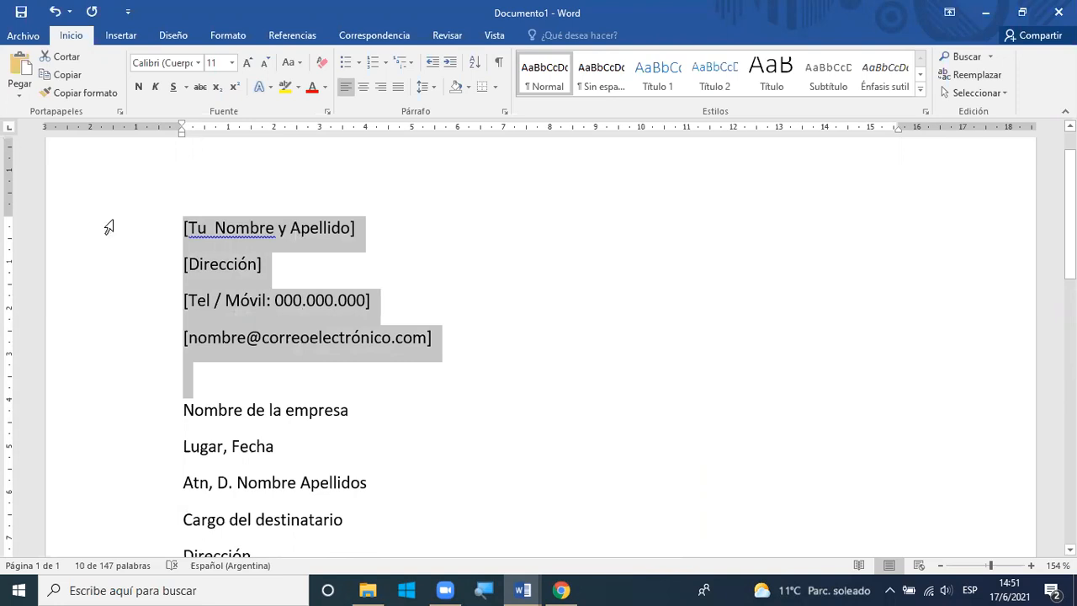
{"action": "left_click", "coordinate": [113, 266], "text": "shift"}
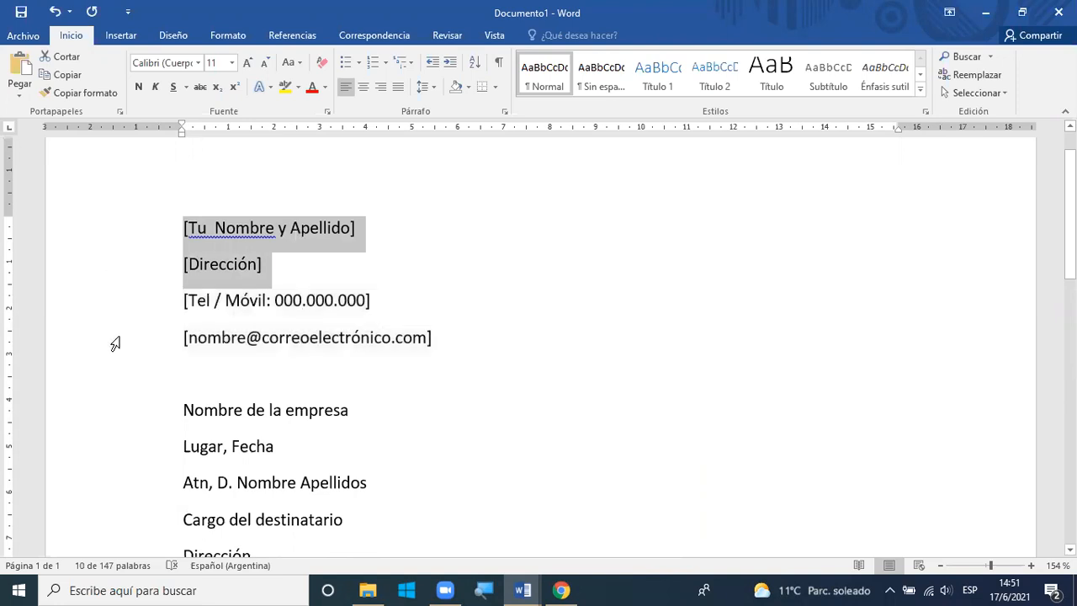
{"action": "left_click", "coordinate": [112, 343], "text": "shift"}
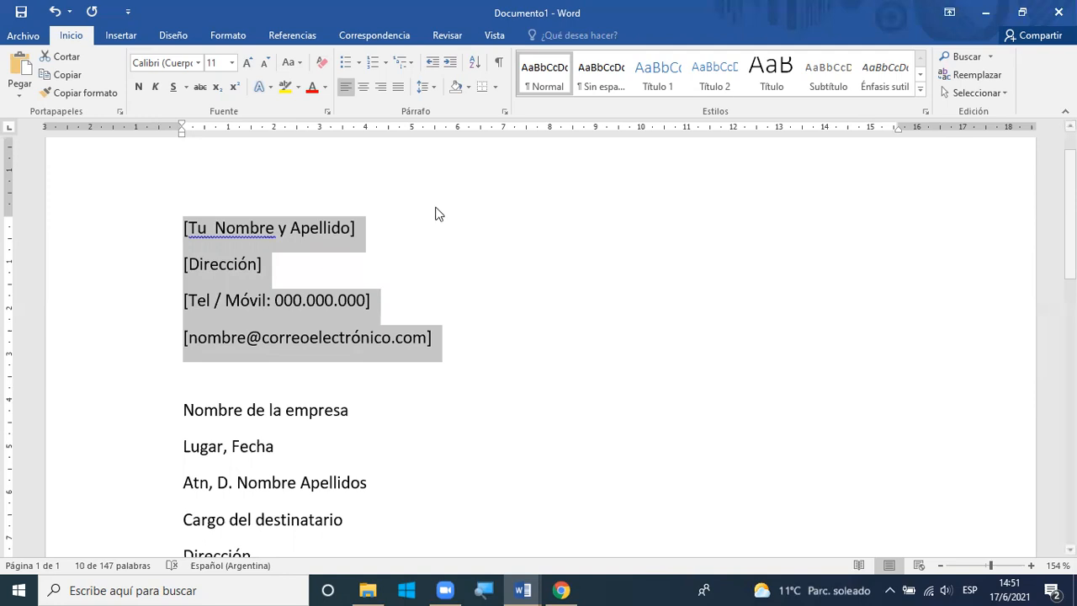
{"action": "left_click", "coordinate": [362, 90]}
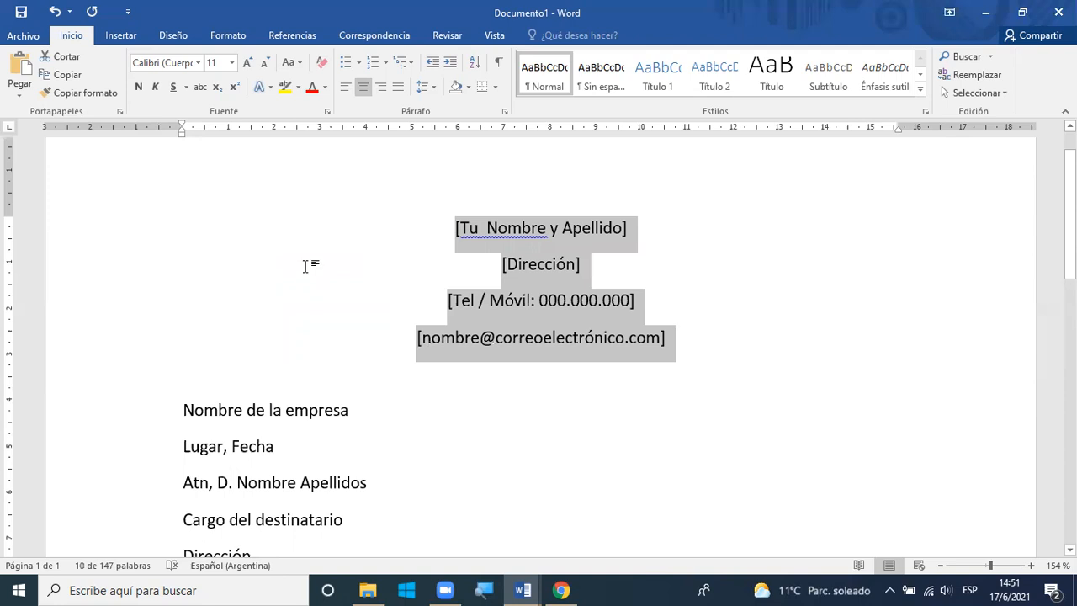
Align the "Lugar, Fecha" line to the right
{"action": "scroll", "coordinate": [149, 344], "scroll_direction": "down", "scroll_amount": 2}
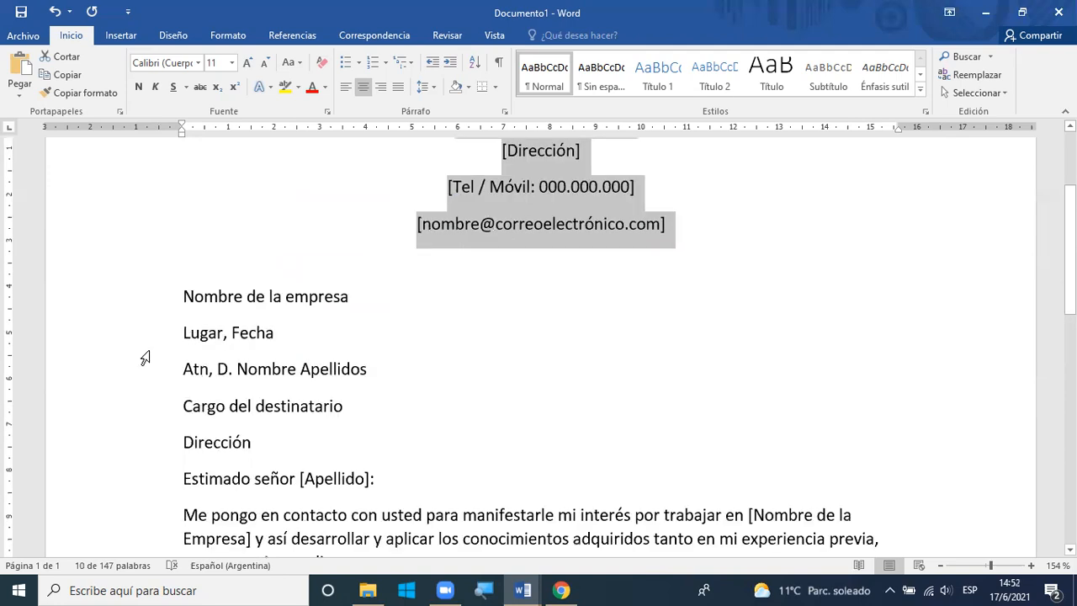
{"action": "left_click", "coordinate": [141, 343]}
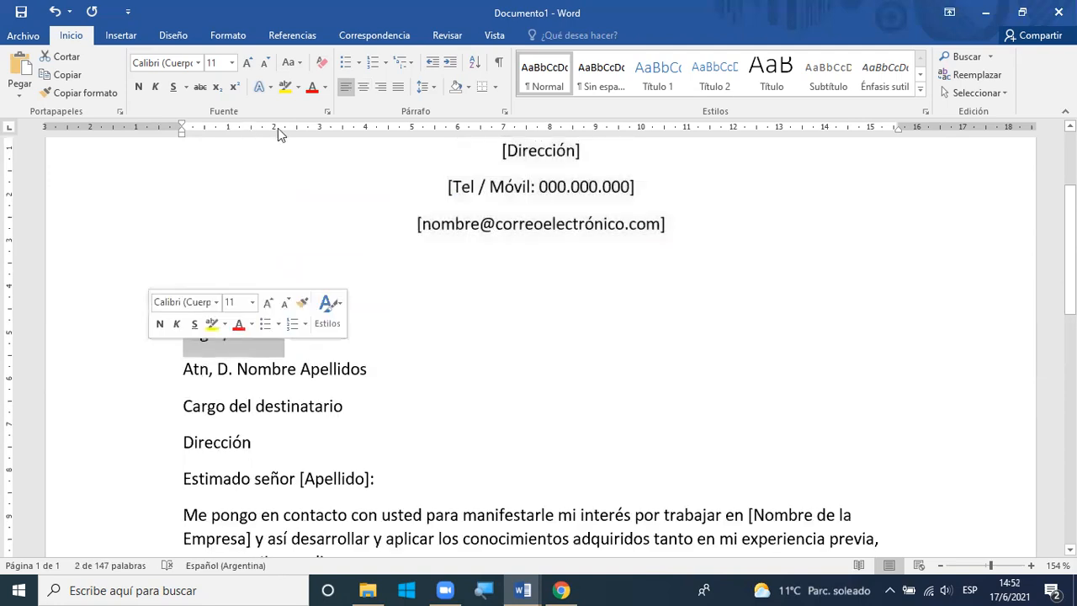
{"action": "left_click", "coordinate": [381, 87]}
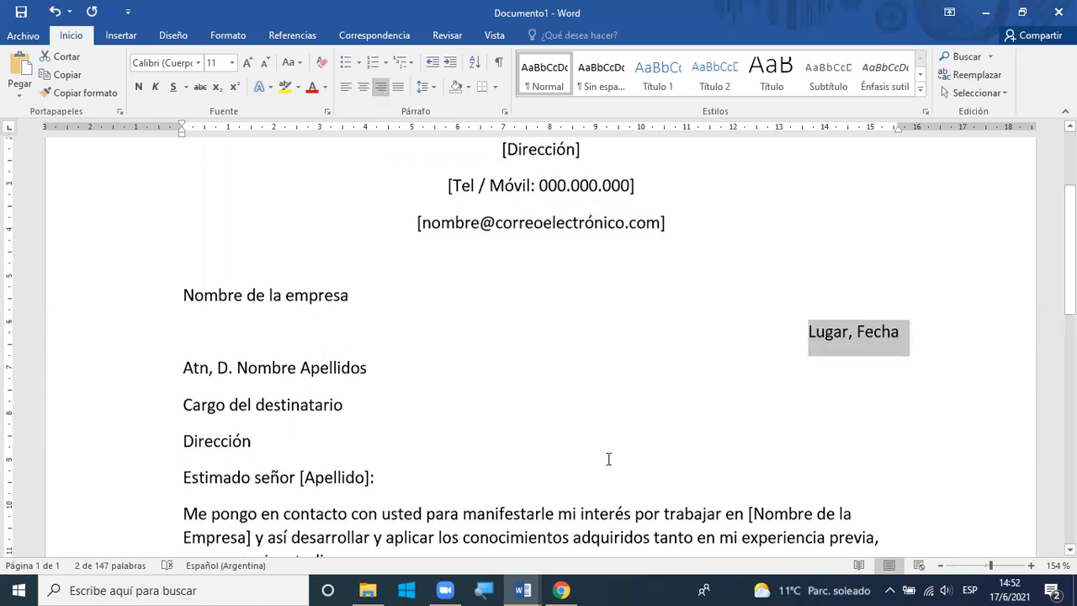
Justify the five body paragraphs, from "Me pongo en contacto" to "Espero tener la oportunidad", and clear the selection
{"action": "scroll", "coordinate": [607, 455], "scroll_direction": "down", "scroll_amount": 3}
{"action": "scroll", "coordinate": [607, 448], "scroll_direction": "down", "scroll_amount": 3}
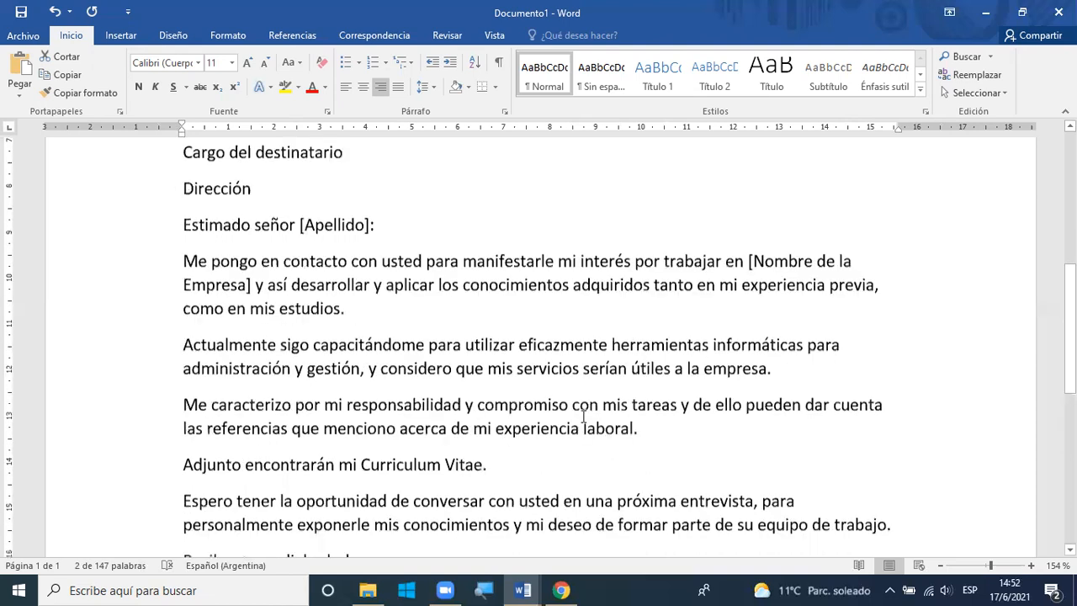
{"action": "scroll", "coordinate": [606, 440], "scroll_direction": "down", "scroll_amount": 2}
{"action": "left_click_drag", "start_coordinate": [143, 186], "coordinate": [141, 439]}
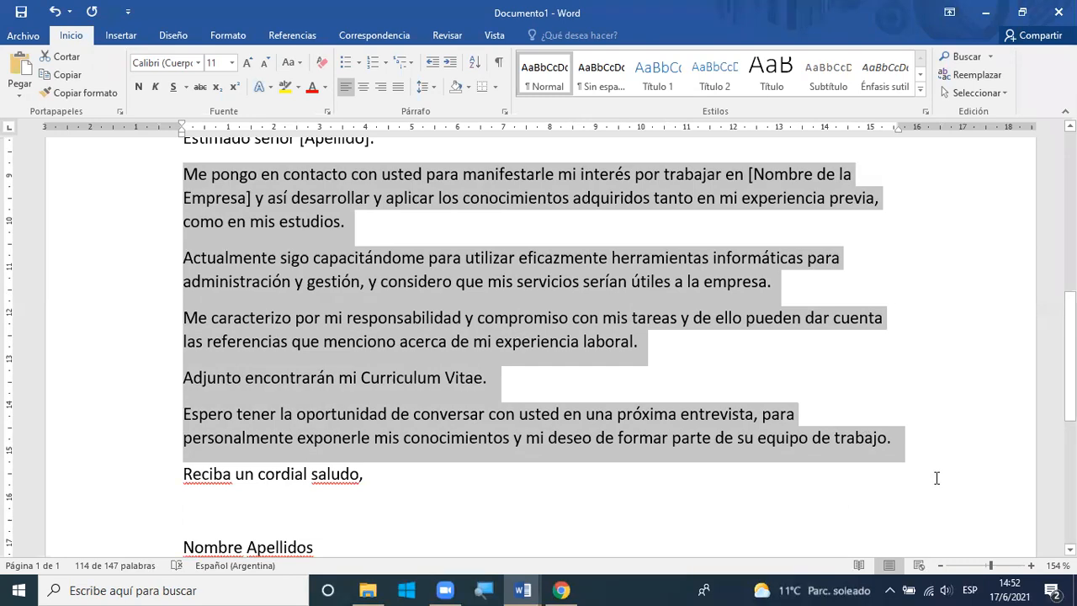
{"action": "scroll", "coordinate": [531, 326], "scroll_direction": "up", "scroll_amount": 1}
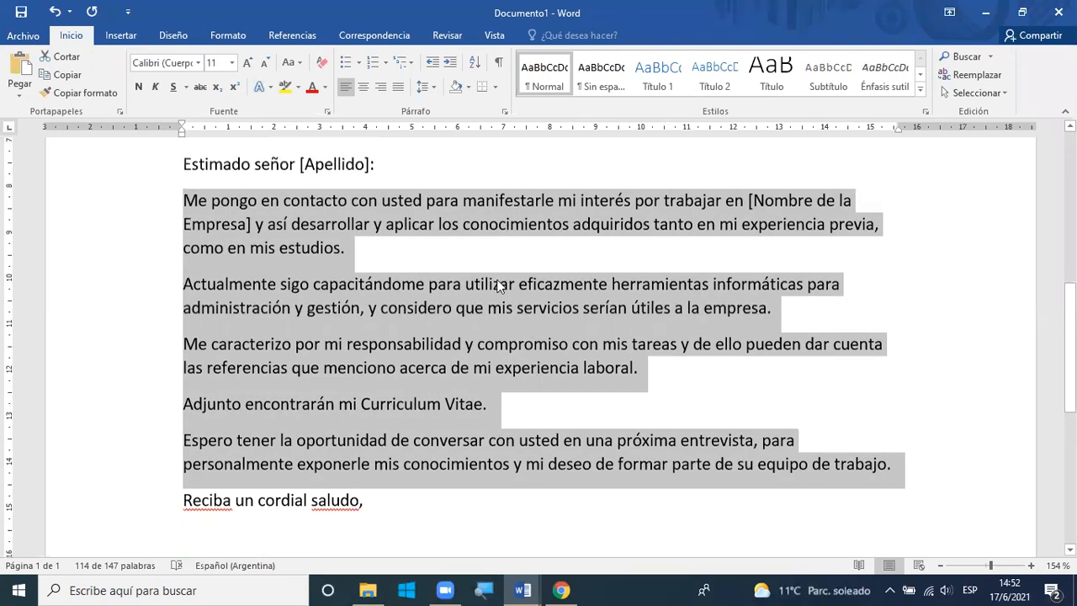
{"action": "scroll", "coordinate": [443, 226], "scroll_direction": "up", "scroll_amount": 3}
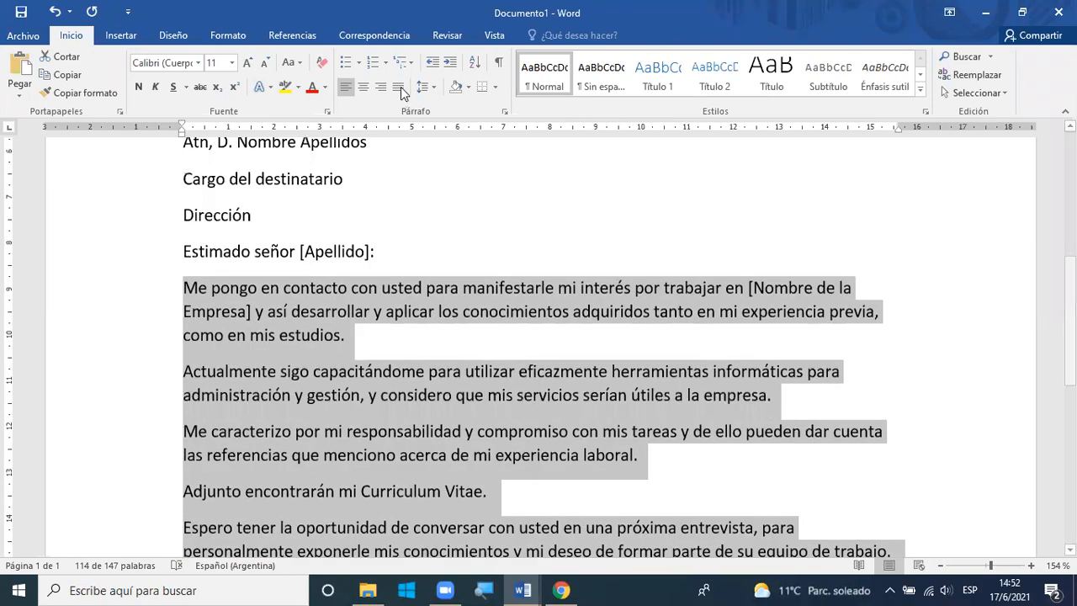
{"action": "left_click", "coordinate": [401, 87]}
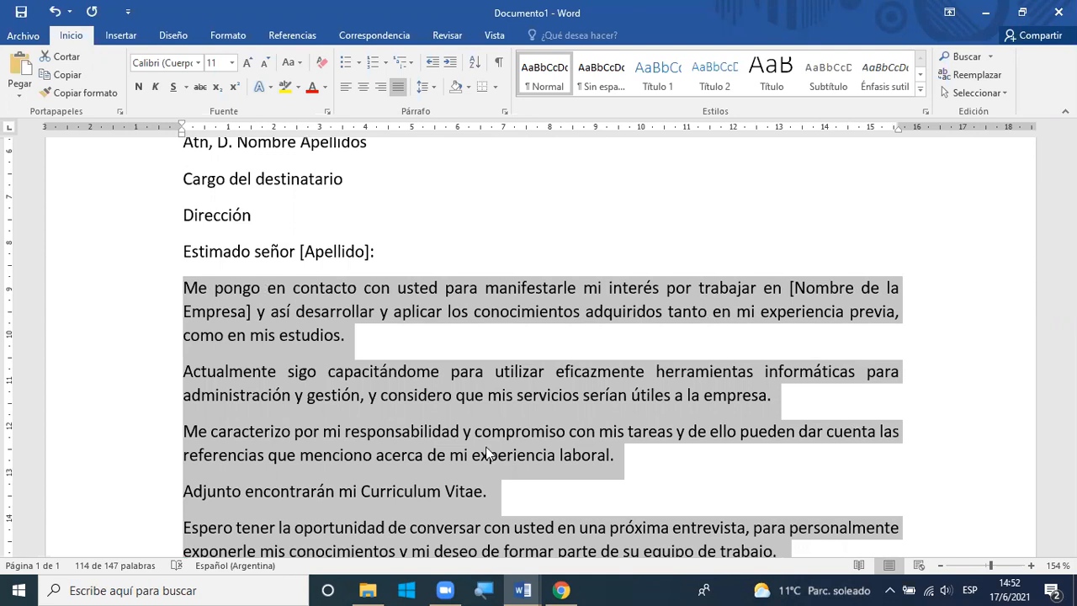
{"action": "left_click", "coordinate": [436, 410]}
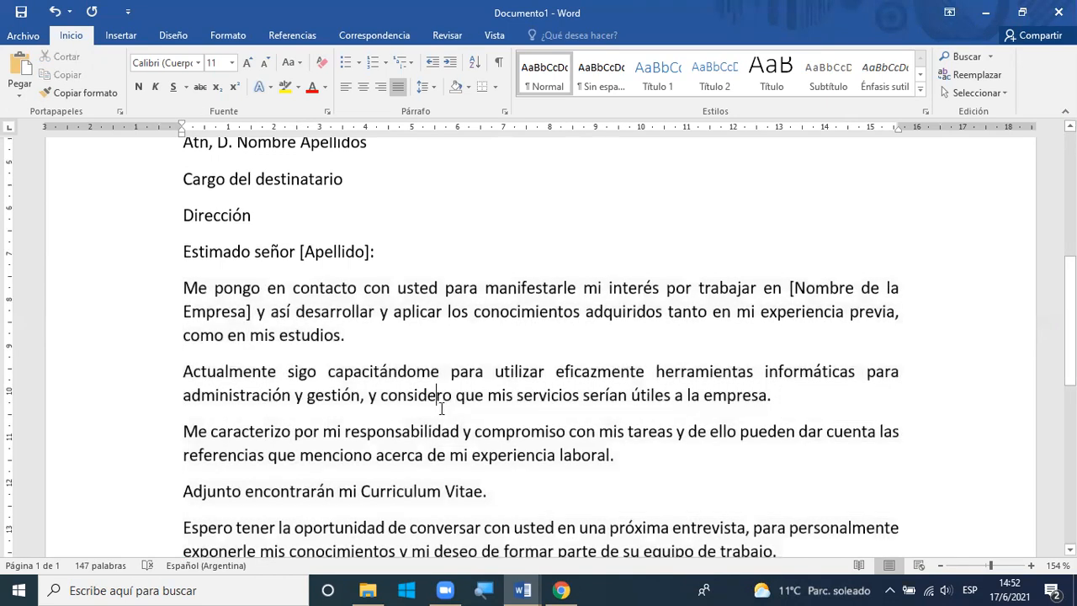
Examine the alignment of the body paragraphs, the place and date line, and the sender block
{"action": "scroll", "coordinate": [441, 409], "scroll_direction": "up", "scroll_amount": 1}
{"action": "scroll", "coordinate": [441, 410], "scroll_direction": "up", "scroll_amount": 1}
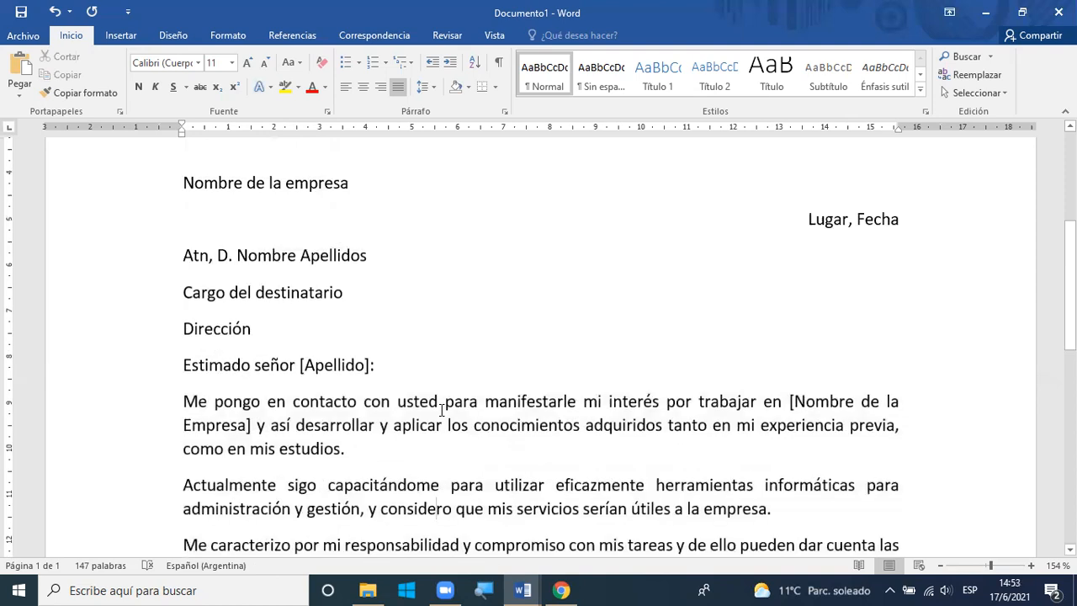
{"action": "scroll", "coordinate": [441, 410], "scroll_direction": "up", "scroll_amount": 2}
{"action": "scroll", "coordinate": [441, 409], "scroll_direction": "up", "scroll_amount": 1}
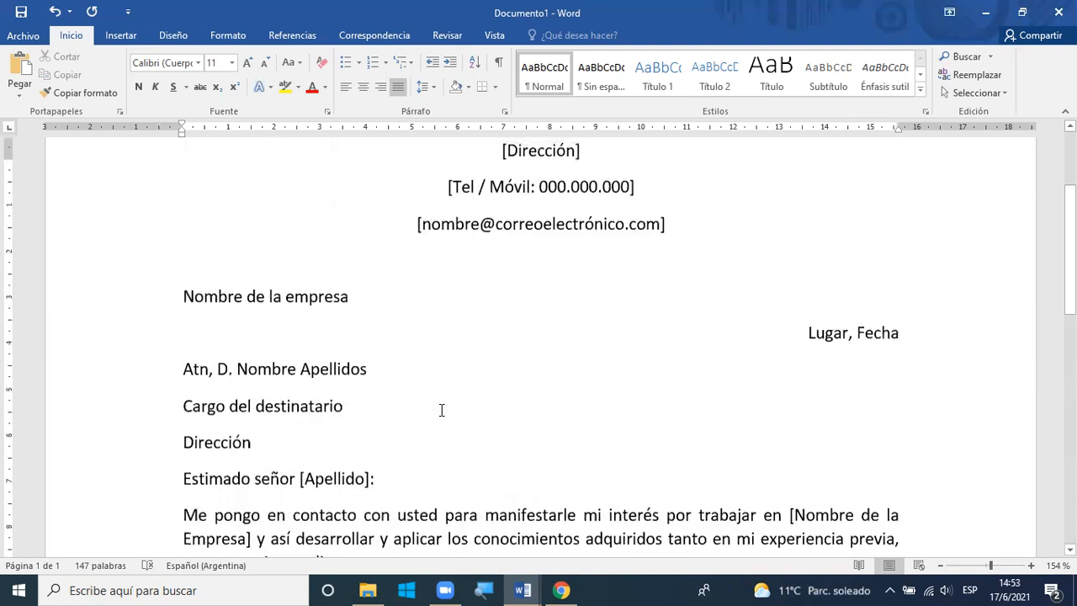
{"action": "scroll", "coordinate": [441, 409], "scroll_direction": "up", "scroll_amount": 1}
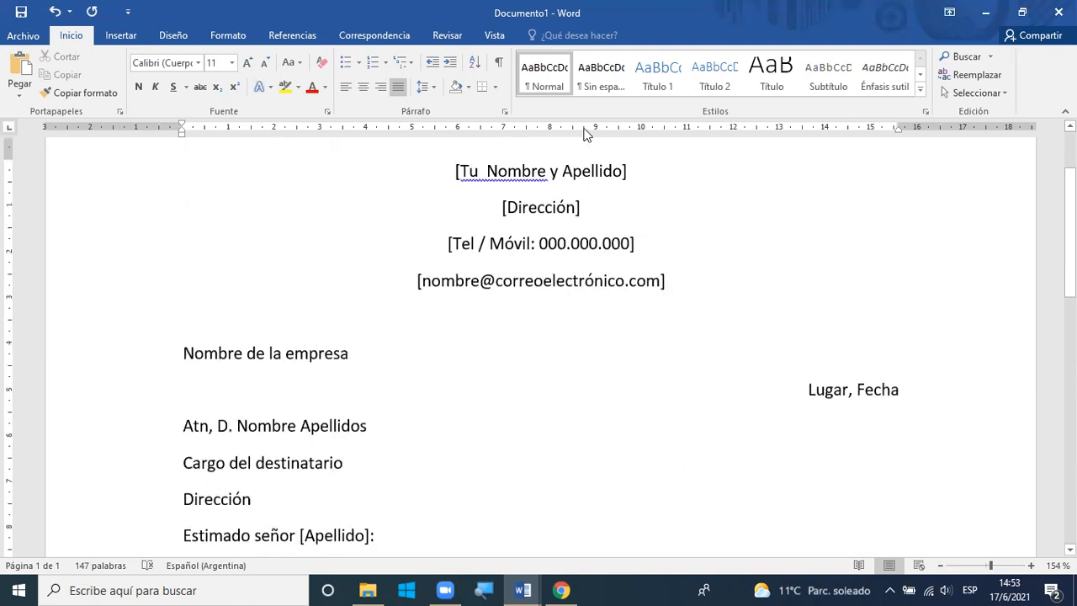
{"action": "scroll", "coordinate": [587, 134], "scroll_direction": "down", "scroll_amount": 2}
{"action": "scroll", "coordinate": [564, 209], "scroll_direction": "up", "scroll_amount": 1}
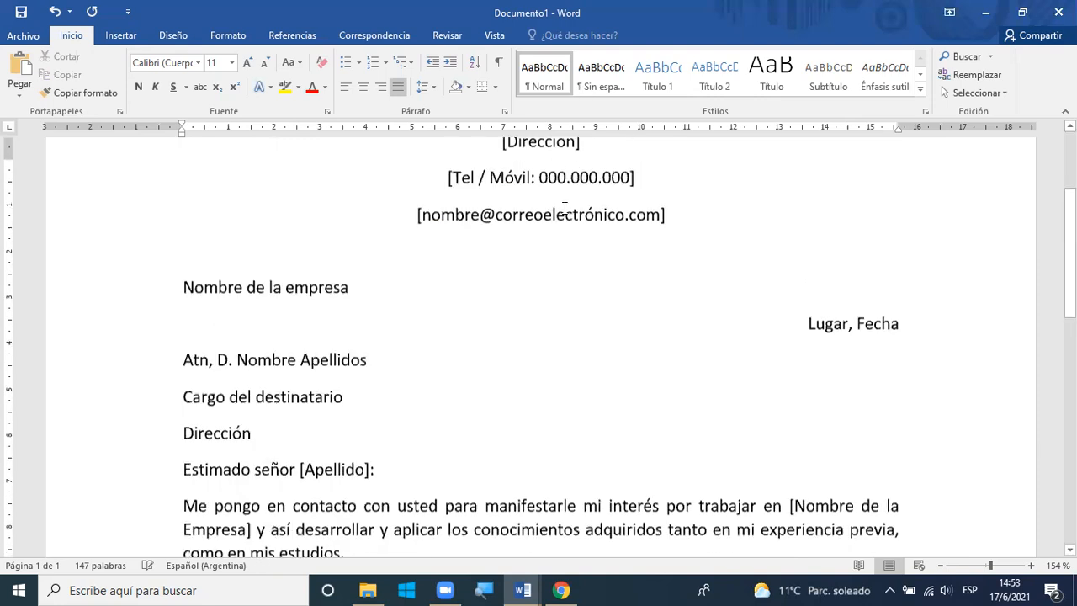
{"action": "scroll", "coordinate": [565, 209], "scroll_direction": "up", "scroll_amount": 1}
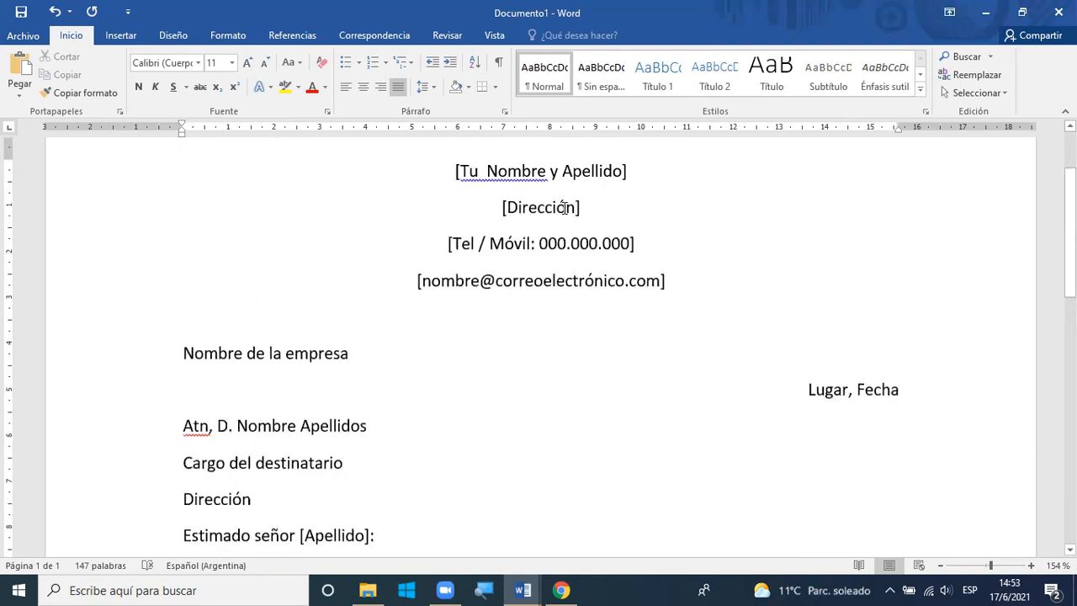
Try 1.0 line spacing on the whole letter and settle on 1.15
{"action": "triple_click", "coordinate": [123, 186]}
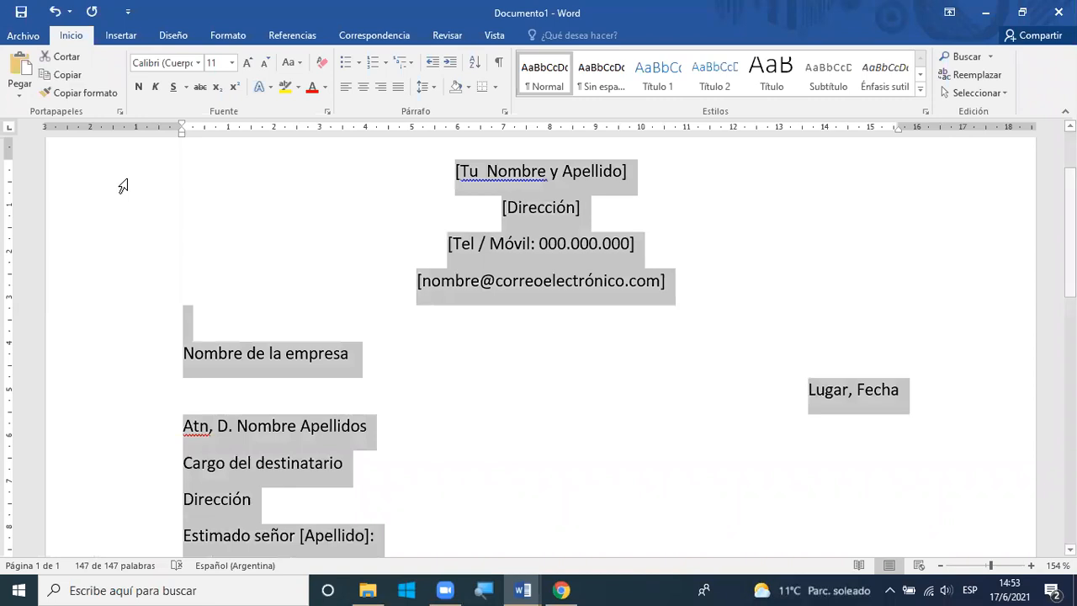
{"action": "left_click", "coordinate": [434, 90]}
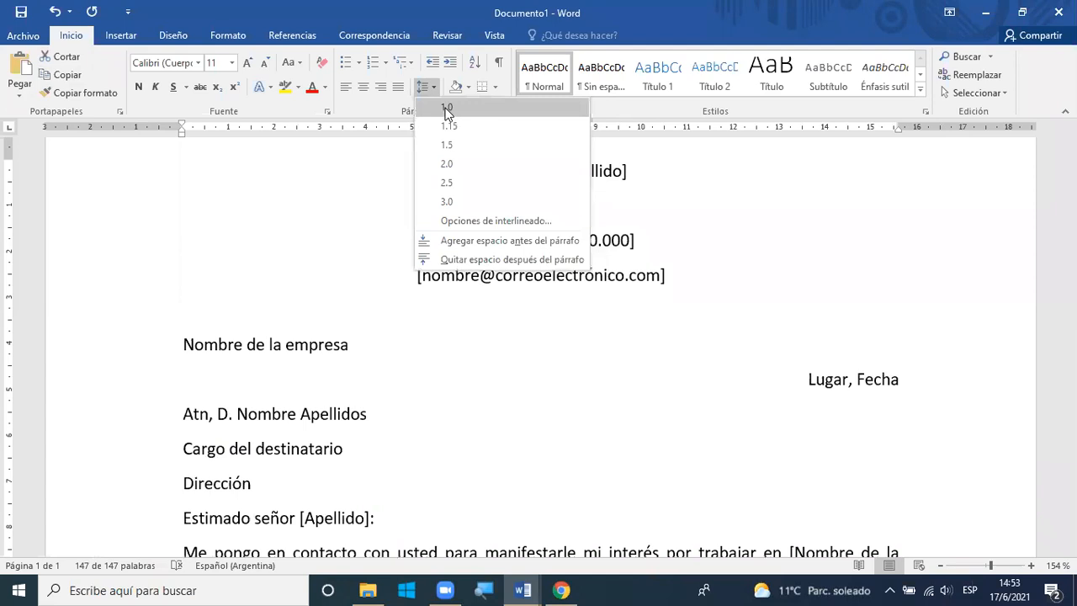
{"action": "left_click", "coordinate": [446, 109]}
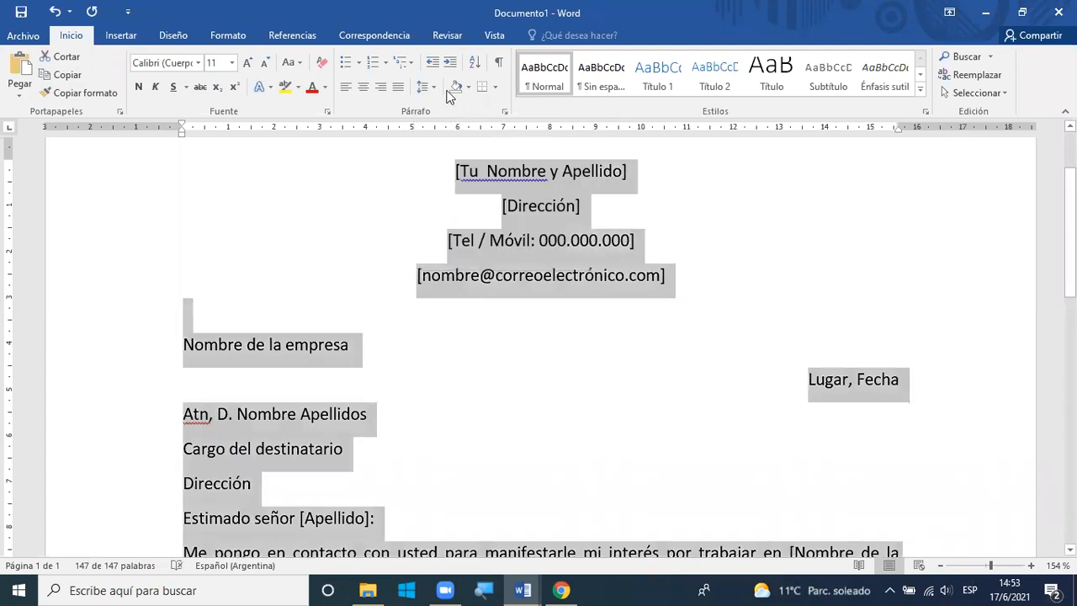
{"action": "left_click", "coordinate": [432, 88]}
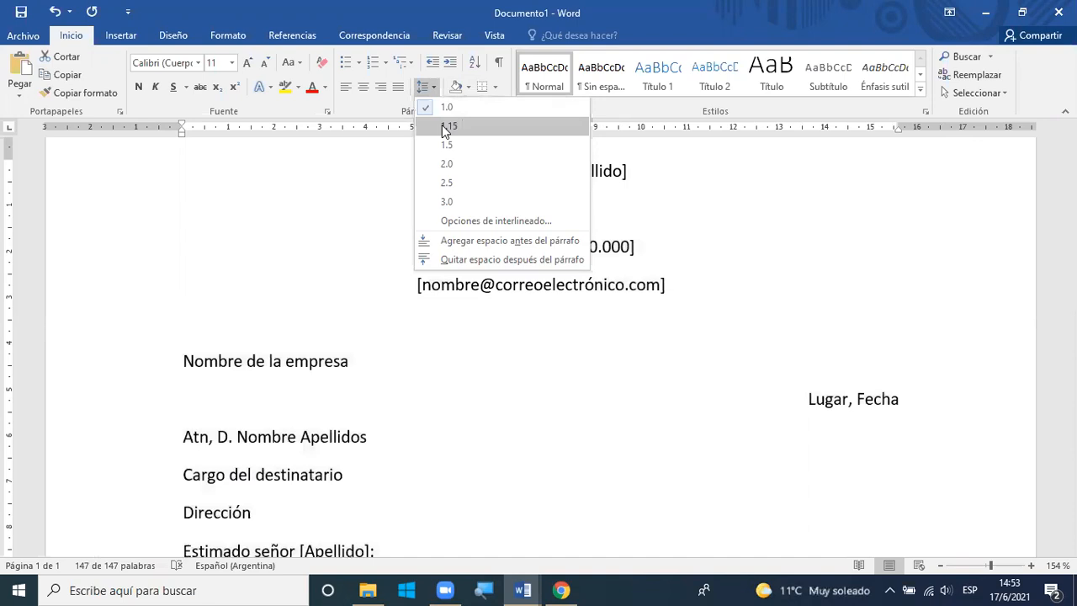
{"action": "left_click", "coordinate": [454, 127]}
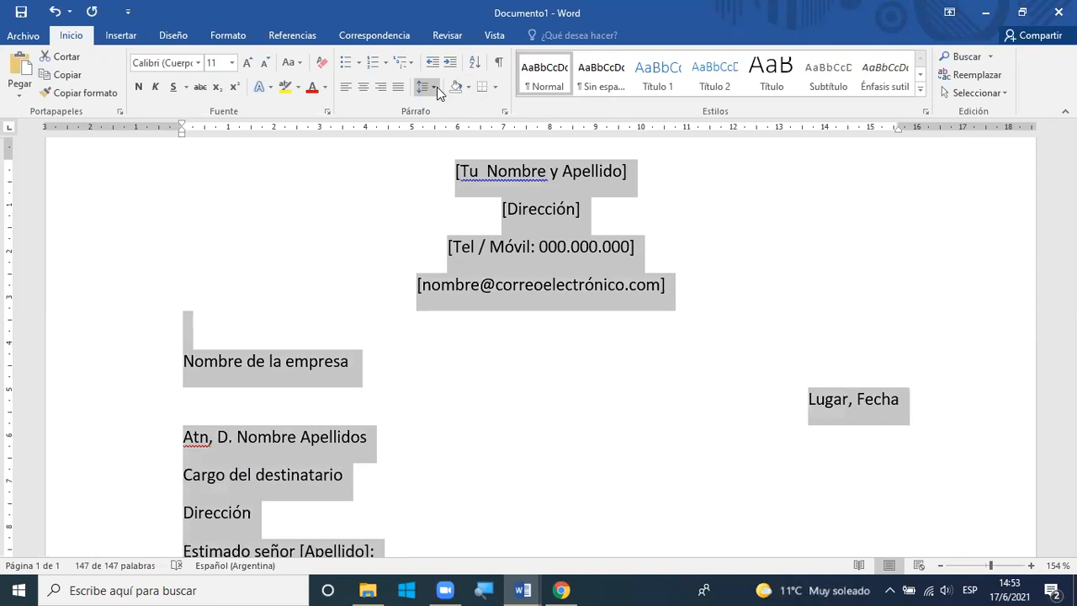
Set the spacing after every paragraph of the letter to 6 pt
{"action": "left_click", "coordinate": [506, 112]}
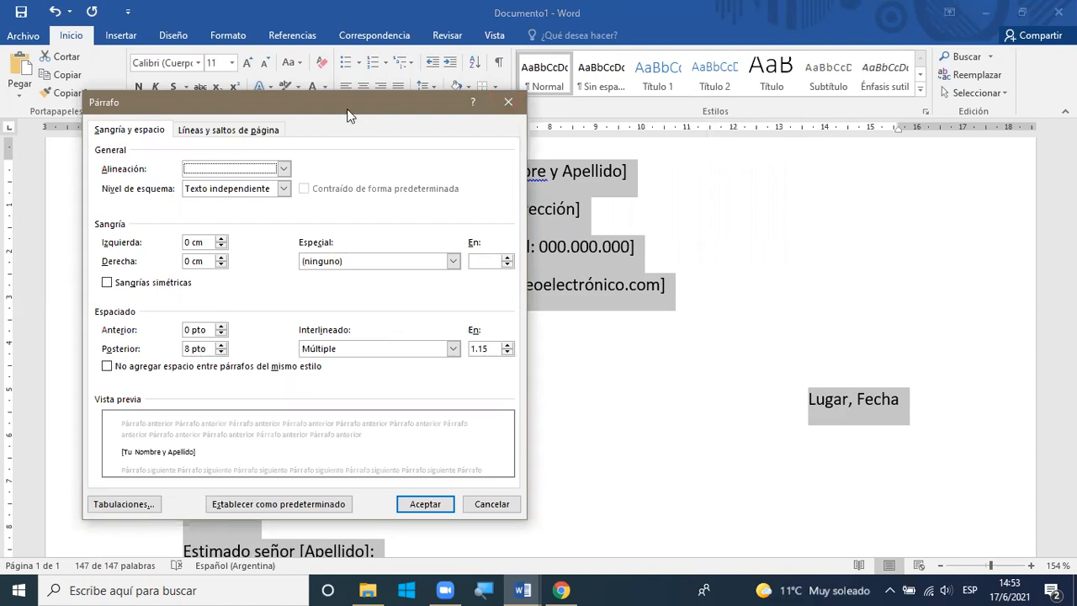
{"action": "left_click_drag", "start_coordinate": [349, 115], "coordinate": [836, 121]}
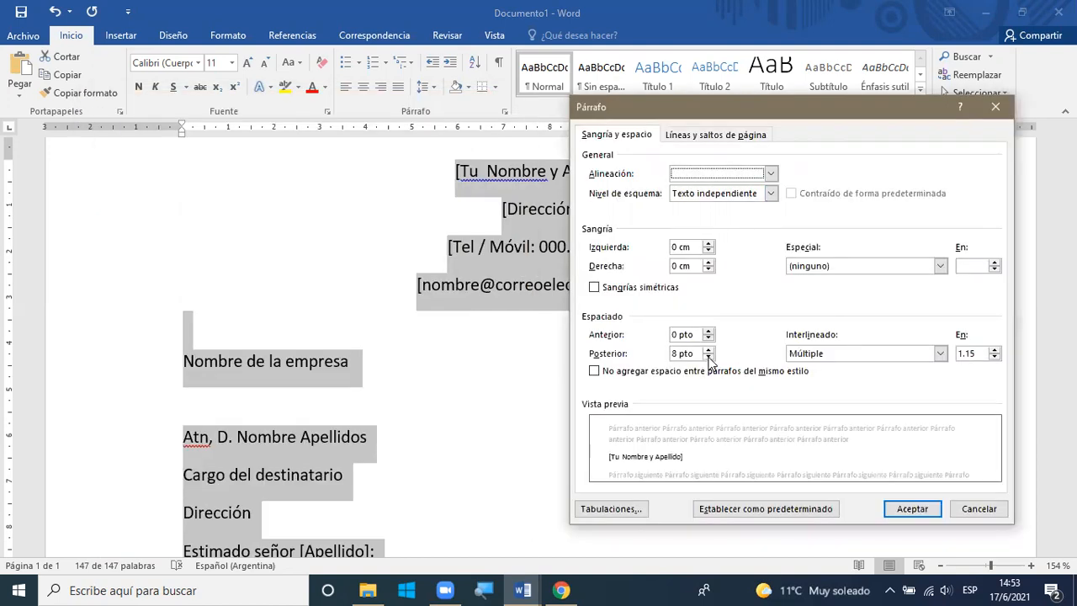
{"action": "left_click", "coordinate": [709, 357]}
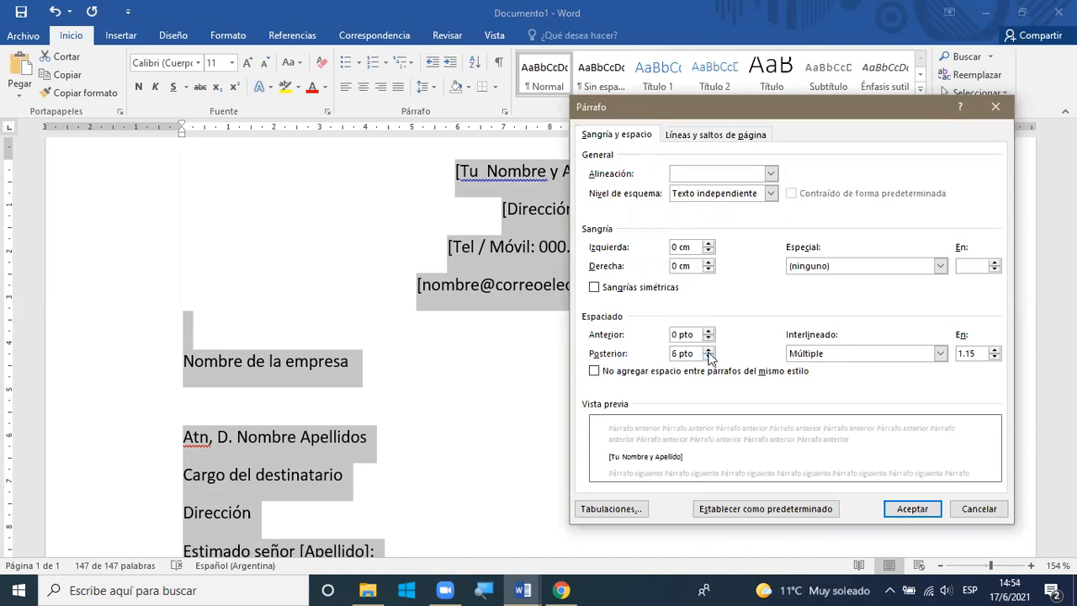
{"action": "left_click", "coordinate": [710, 351]}
{"action": "left_click", "coordinate": [709, 356]}
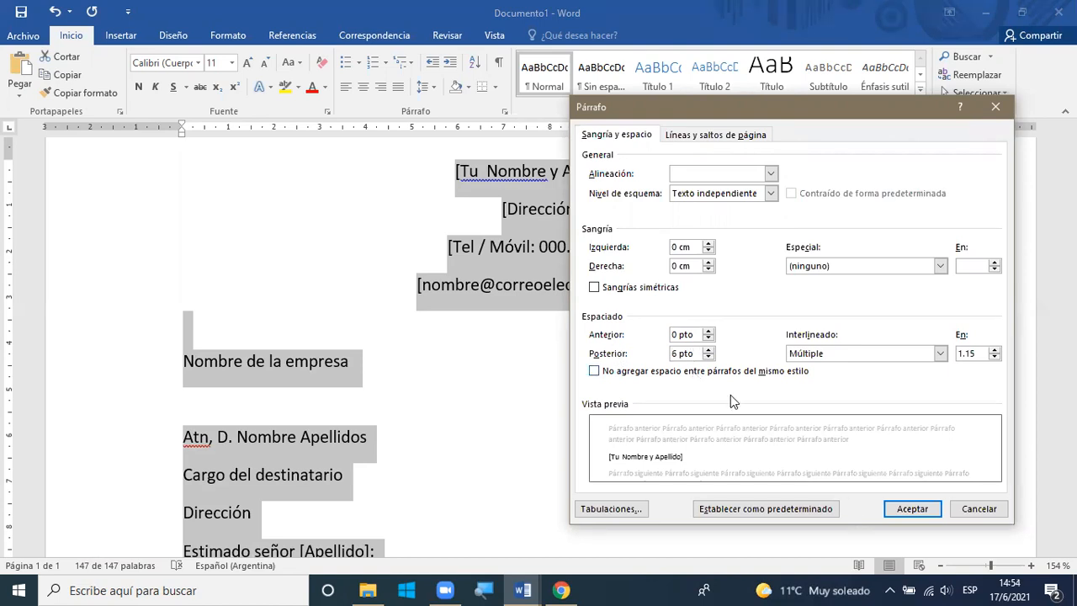
{"action": "left_click", "coordinate": [910, 510]}
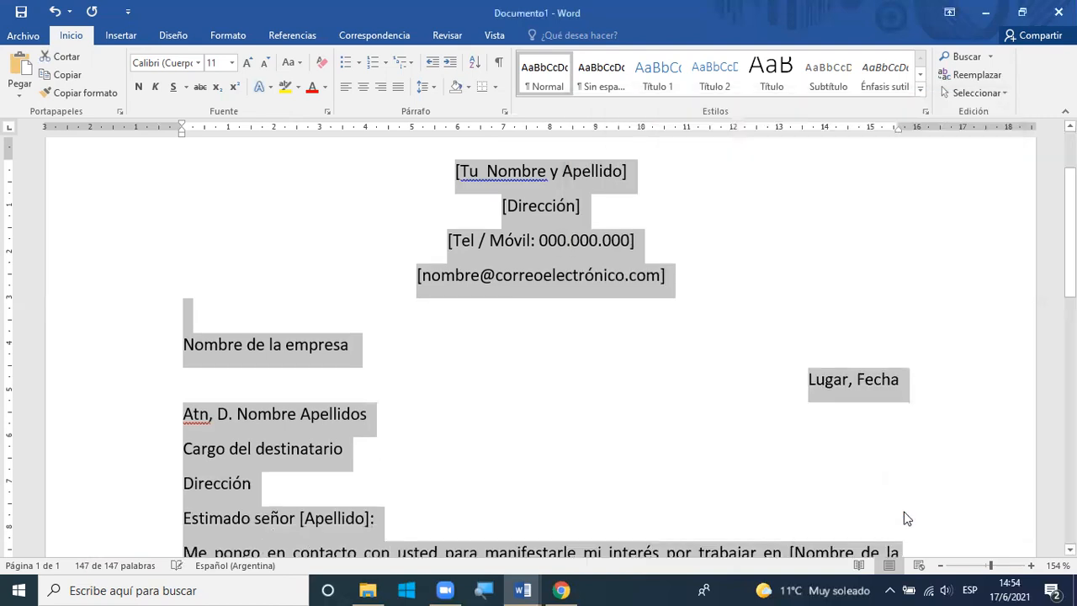
Undo the last paragraph spacing change on the letter
{"action": "scroll", "coordinate": [662, 414], "scroll_direction": "down", "scroll_amount": 3}
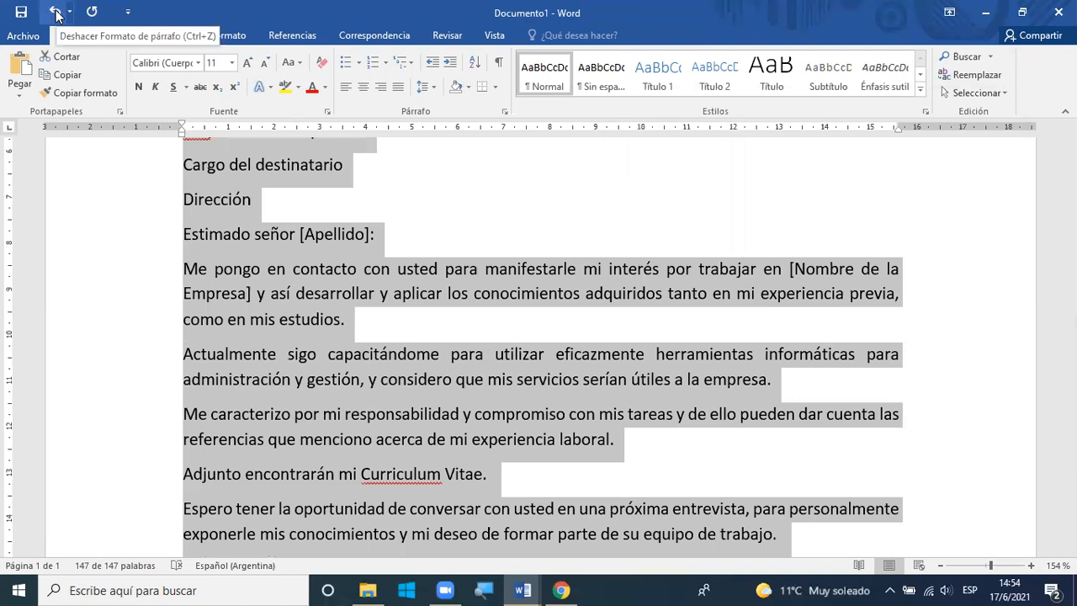
{"action": "key", "text": "ctrl+z"}
{"action": "key", "text": "ctrl+z"}
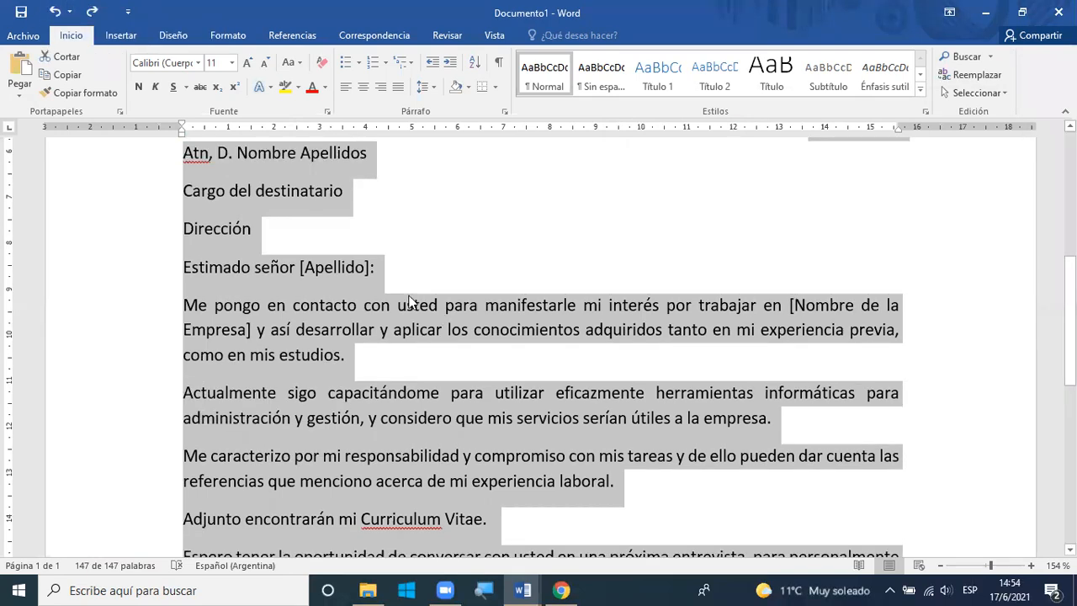
Show the paragraph and formatting marks and redo the undone paragraph spacing change
{"action": "left_click", "coordinate": [498, 65]}
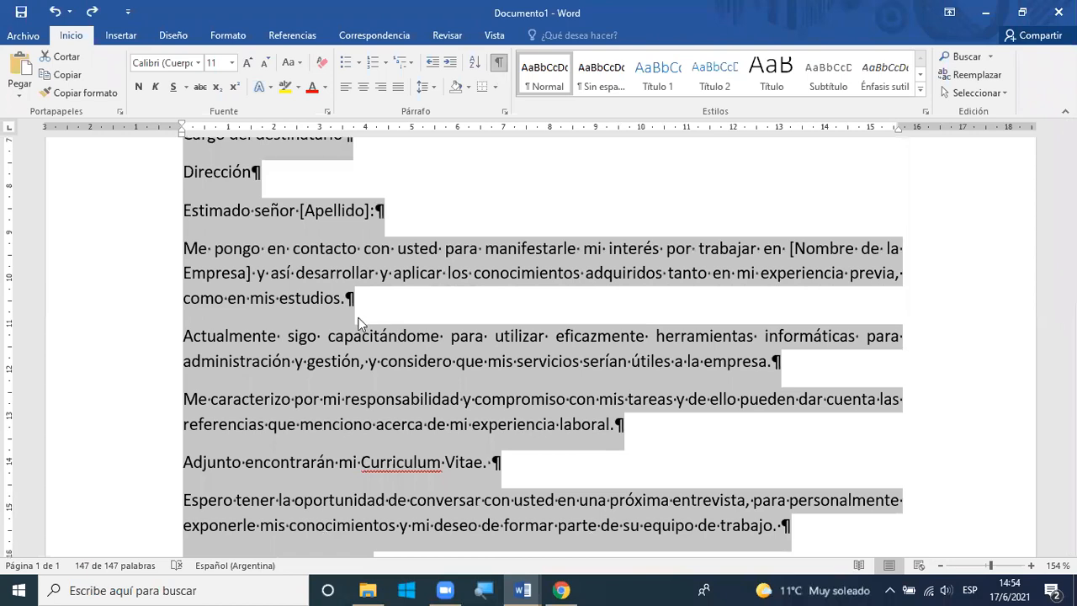
{"action": "left_click", "coordinate": [92, 12]}
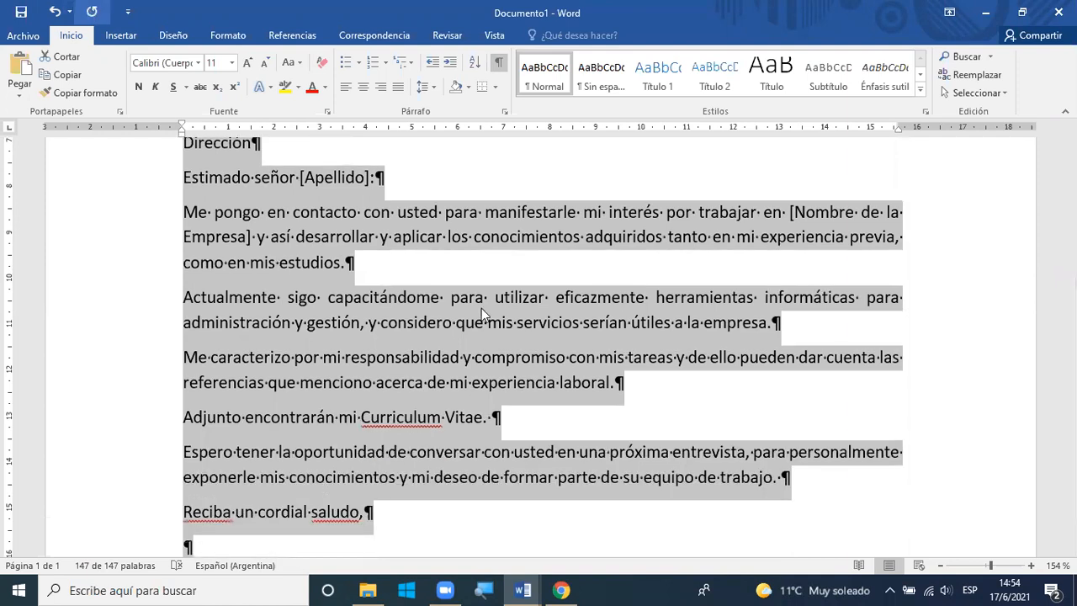
{"action": "scroll", "coordinate": [481, 314], "scroll_direction": "up", "scroll_amount": 1}
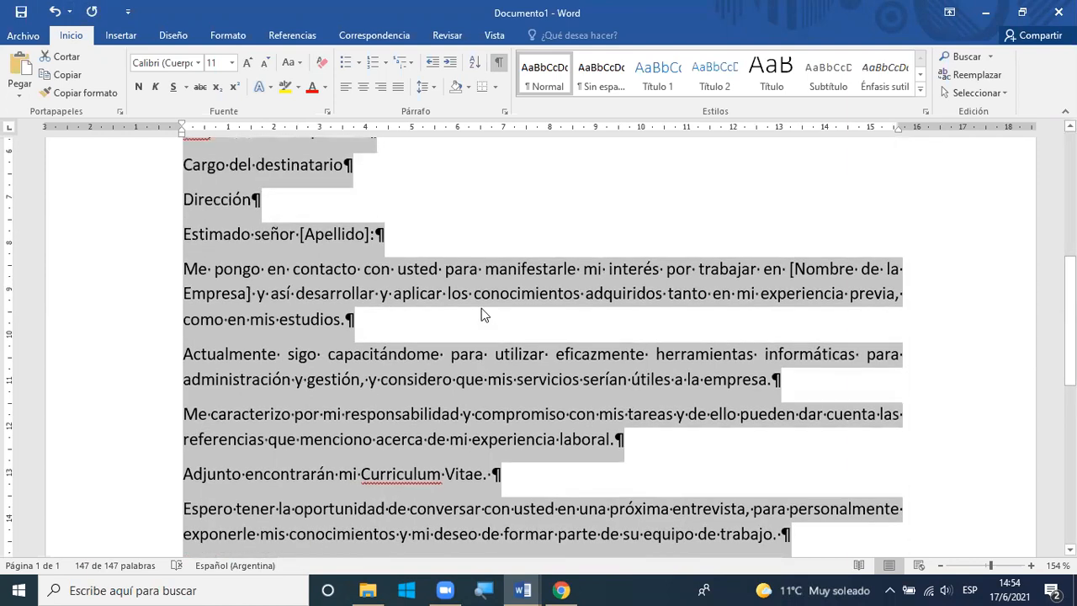
{"action": "scroll", "coordinate": [484, 315], "scroll_direction": "up", "scroll_amount": 1}
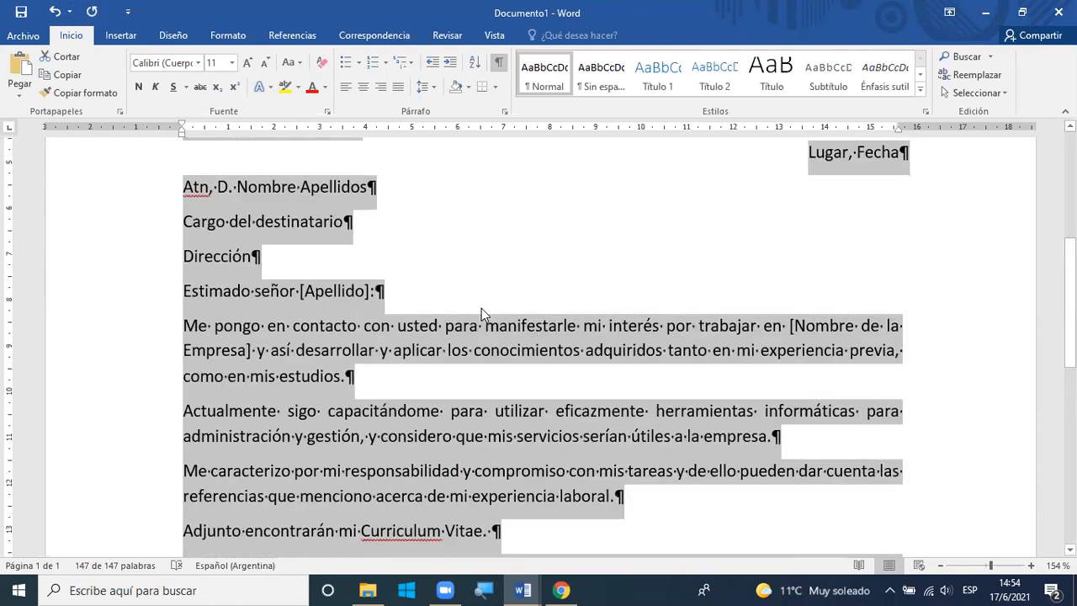
Set the line spacing of the whole selected letter to 1.5
{"action": "left_click", "coordinate": [435, 88]}
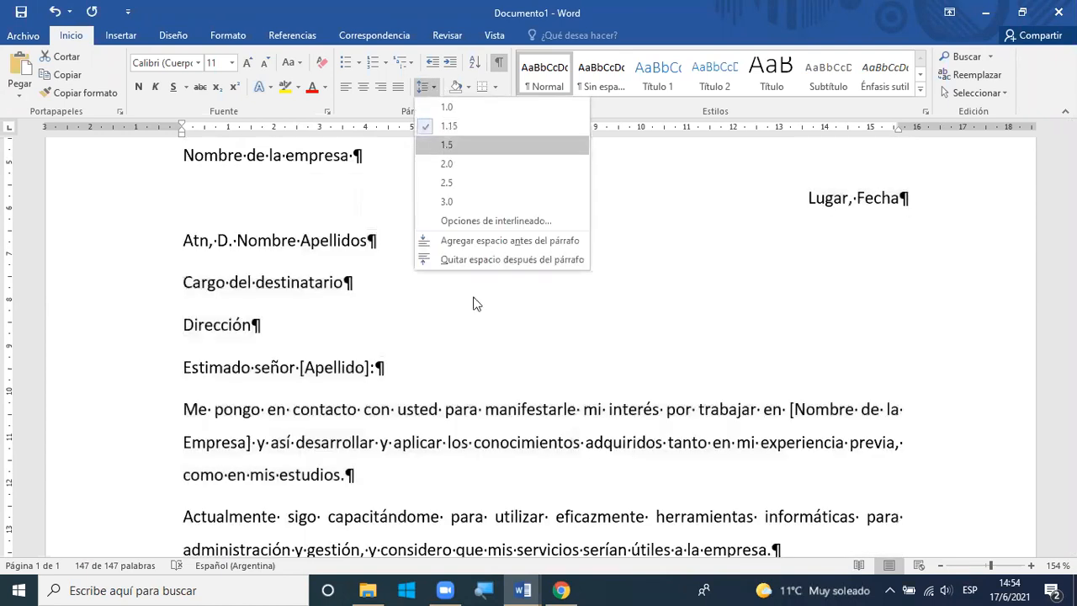
{"action": "left_click", "coordinate": [447, 148]}
{"action": "scroll", "coordinate": [466, 290], "scroll_direction": "down", "scroll_amount": 2}
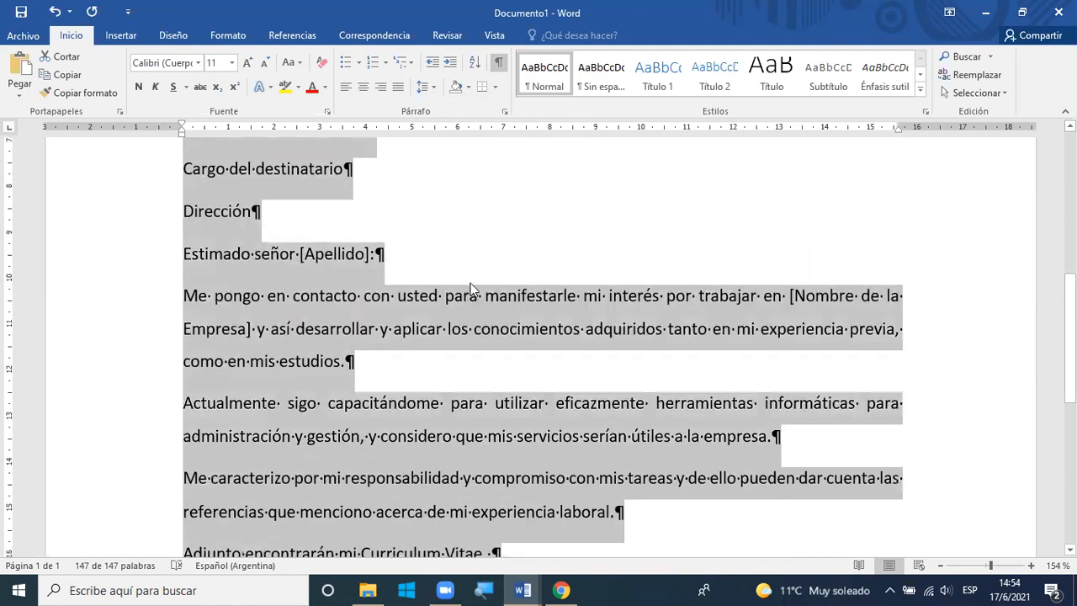
{"action": "scroll", "coordinate": [470, 283], "scroll_direction": "down", "scroll_amount": 1}
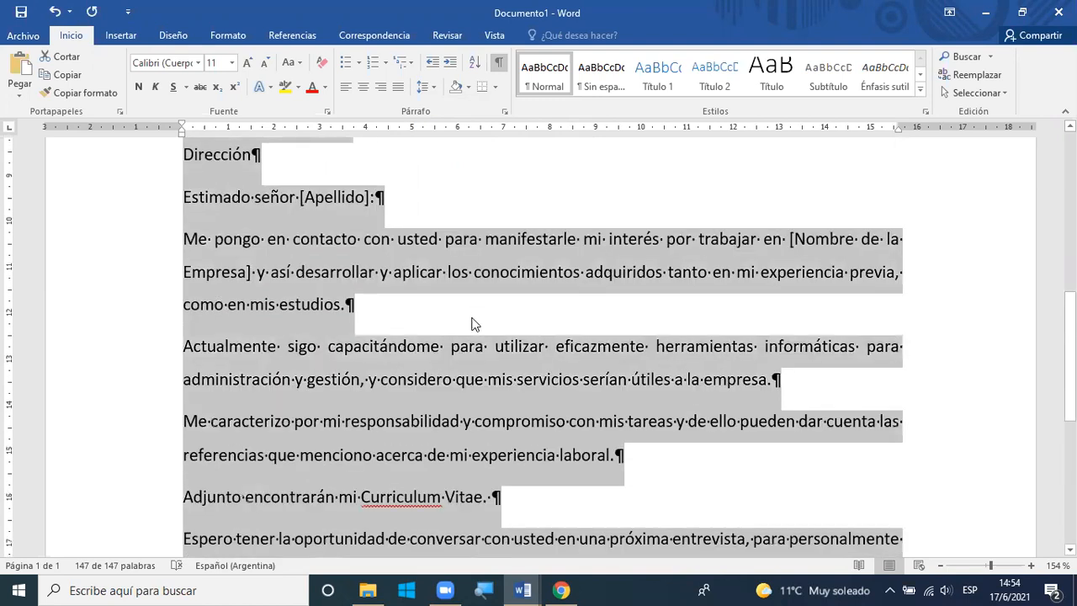
{"action": "scroll", "coordinate": [469, 327], "scroll_direction": "down", "scroll_amount": 2}
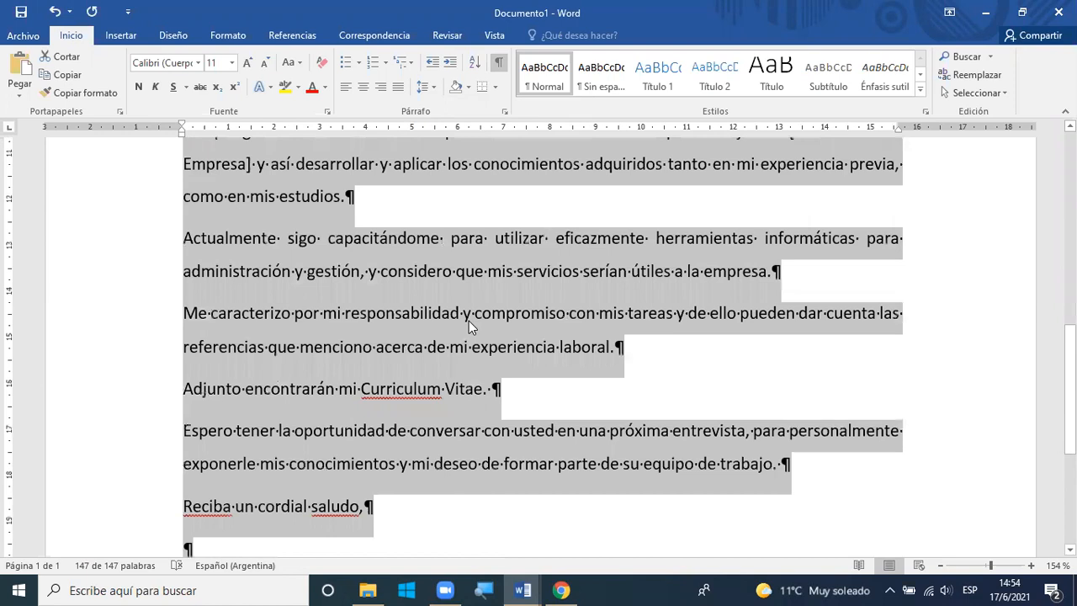
{"action": "scroll", "coordinate": [469, 328], "scroll_direction": "down", "scroll_amount": 1}
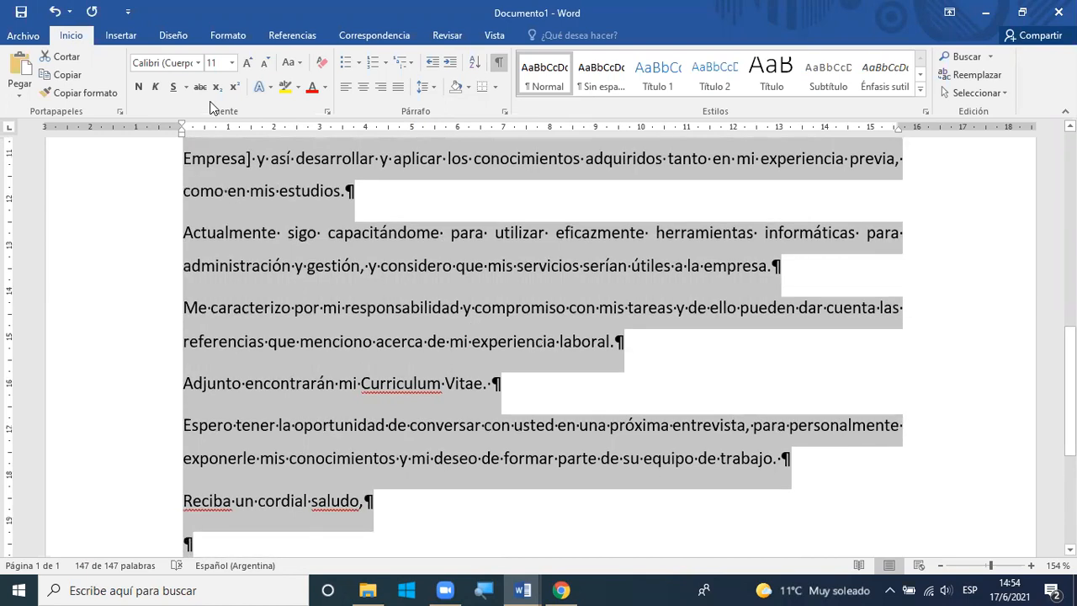
Set the spacing before every paragraph of the letter to 6 pt and deselect the text
{"action": "left_click", "coordinate": [505, 112]}
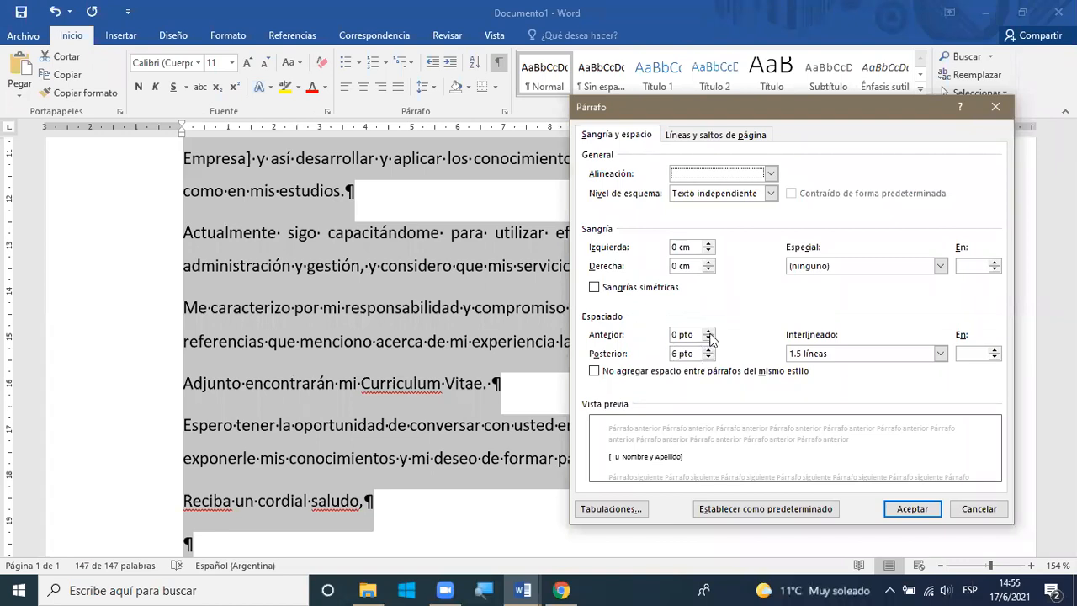
{"action": "left_click", "coordinate": [709, 333]}
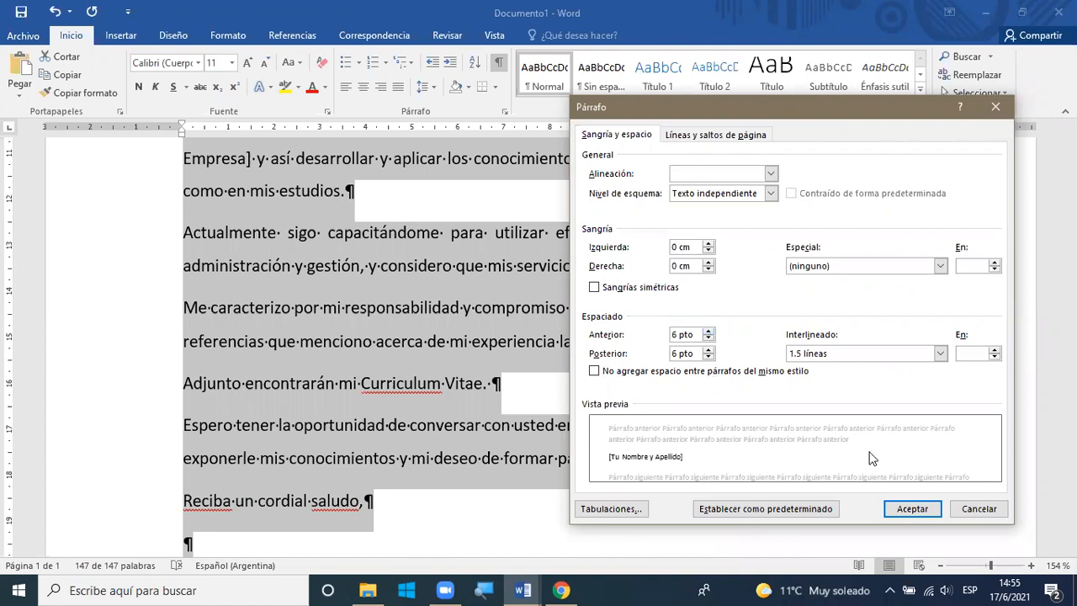
{"action": "left_click", "coordinate": [913, 509]}
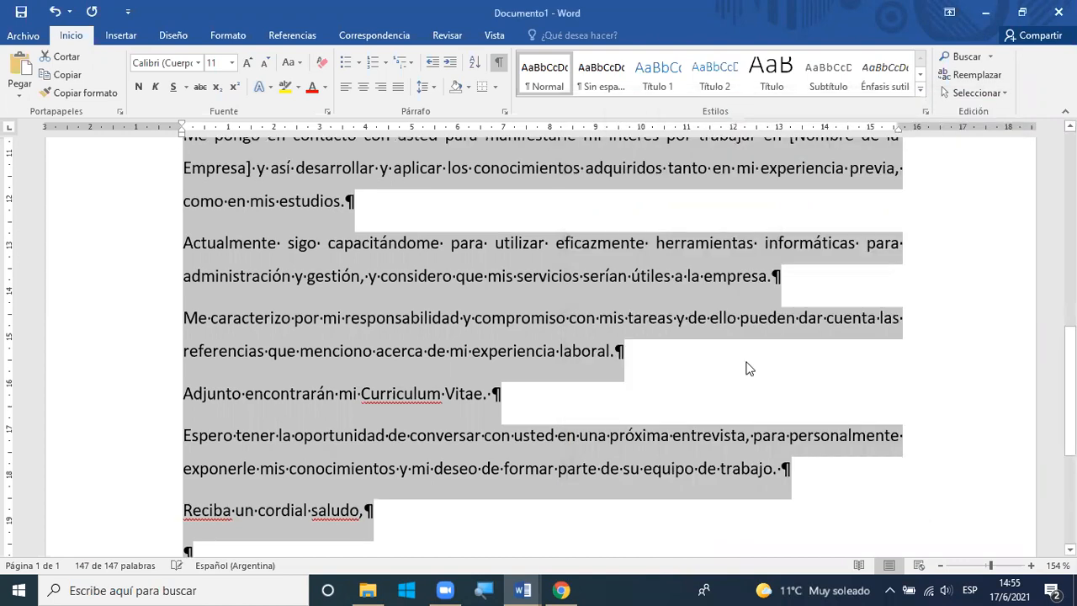
{"action": "left_click", "coordinate": [641, 322]}
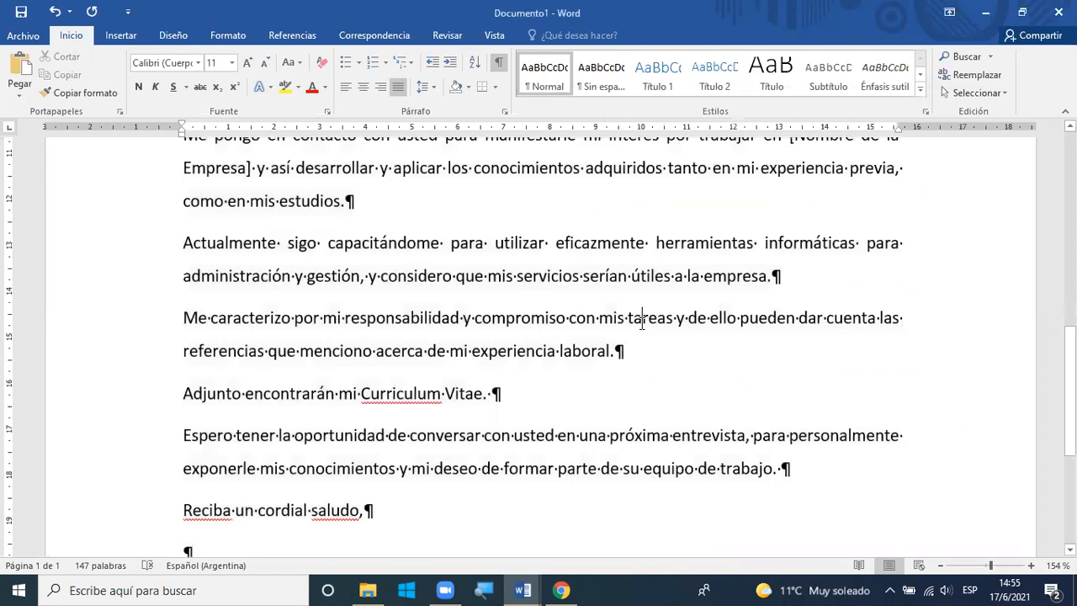
Apply 1.15 line spacing to the centred address, phone and e-mail lines in the letter's heading
{"action": "scroll", "coordinate": [642, 322], "scroll_direction": "up", "scroll_amount": 1}
{"action": "scroll", "coordinate": [641, 323], "scroll_direction": "up", "scroll_amount": 1}
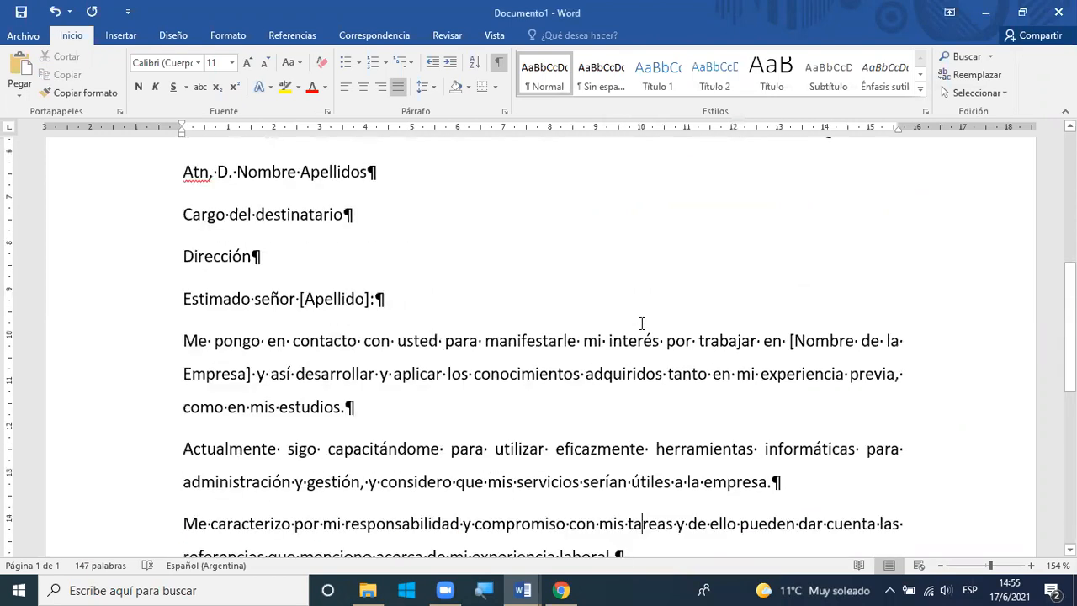
{"action": "scroll", "coordinate": [642, 323], "scroll_direction": "up", "scroll_amount": 1}
{"action": "scroll", "coordinate": [641, 323], "scroll_direction": "up", "scroll_amount": 1}
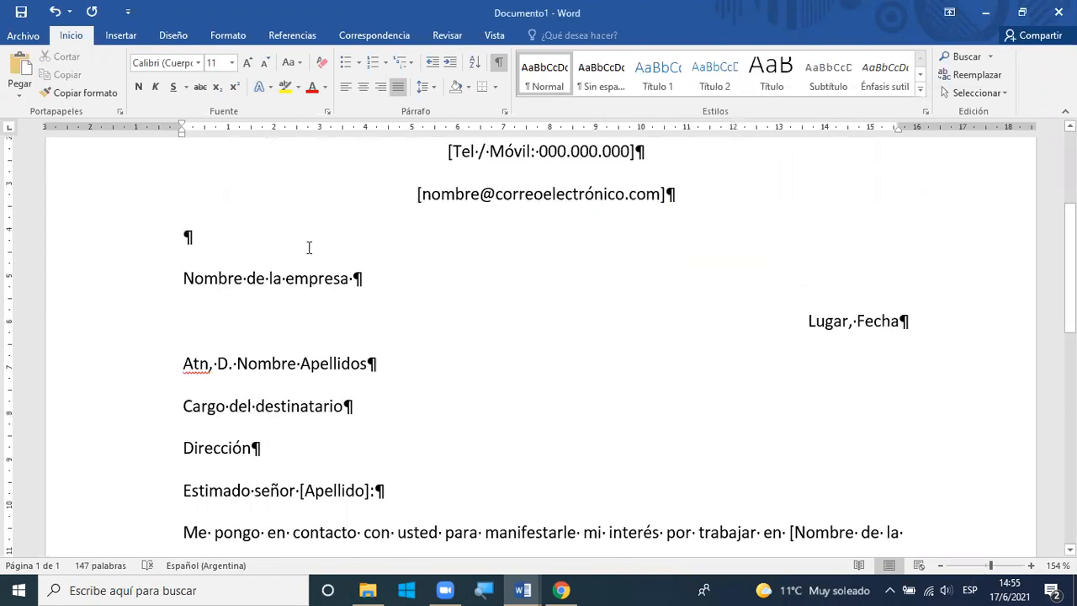
{"action": "scroll", "coordinate": [308, 247], "scroll_direction": "up", "scroll_amount": 1}
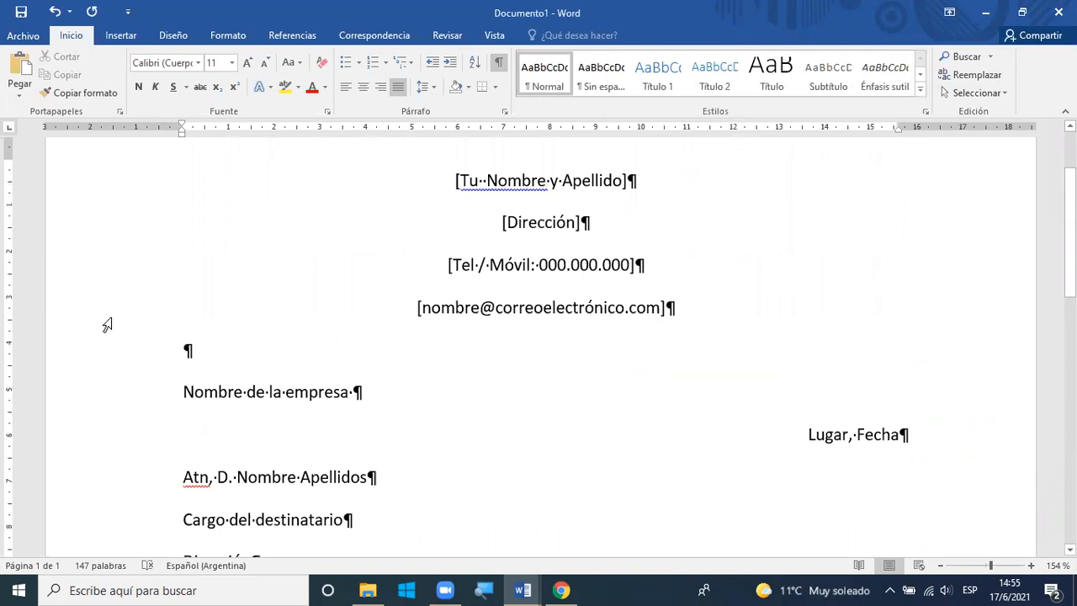
{"action": "left_click_drag", "start_coordinate": [107, 180], "coordinate": [107, 325]}
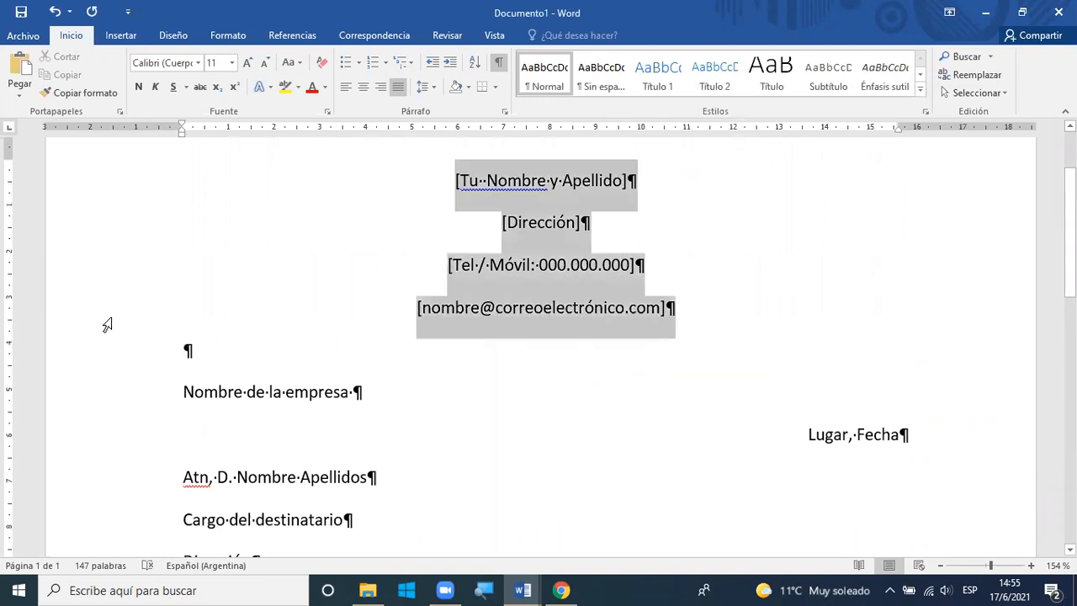
{"action": "left_click", "coordinate": [54, 250]}
{"action": "left_click", "coordinate": [58, 312], "text": "shift"}
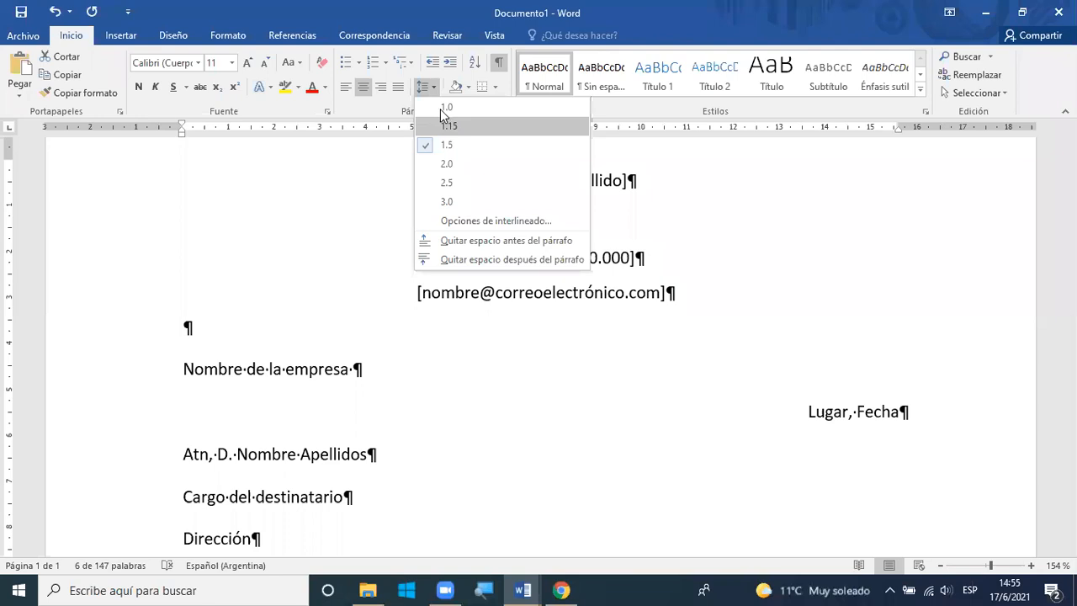
{"action": "left_click", "coordinate": [446, 125]}
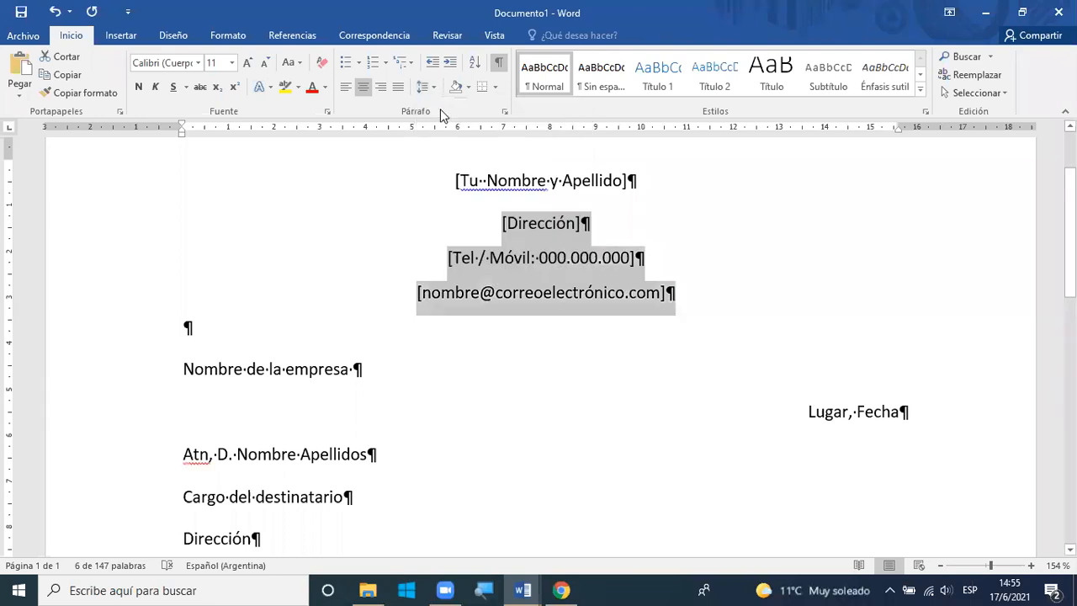
{"action": "left_click", "coordinate": [496, 88]}
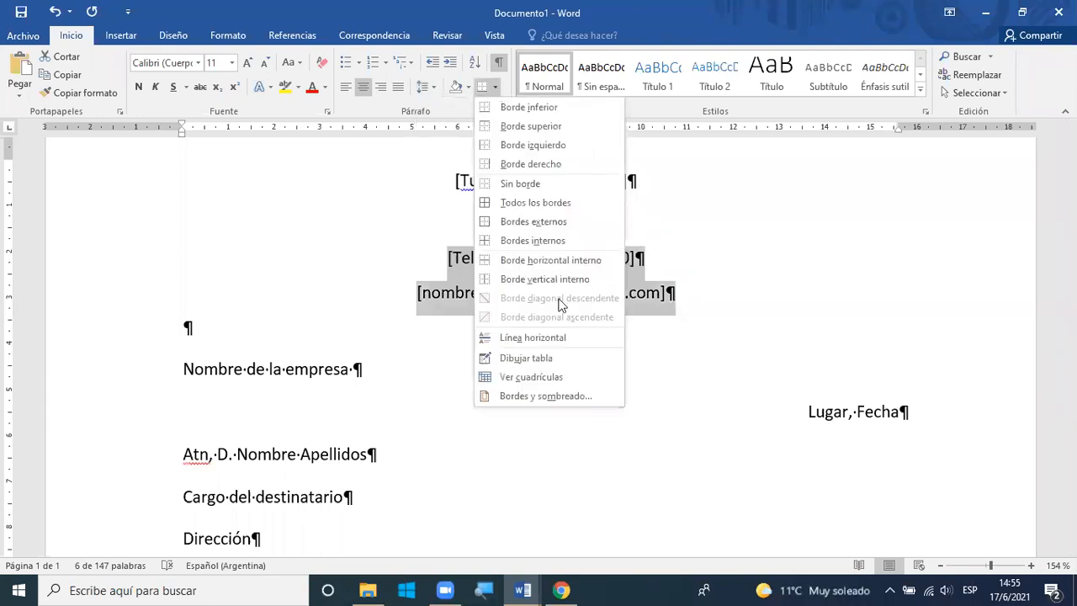
{"action": "left_click", "coordinate": [413, 120]}
{"action": "left_click", "coordinate": [435, 89]}
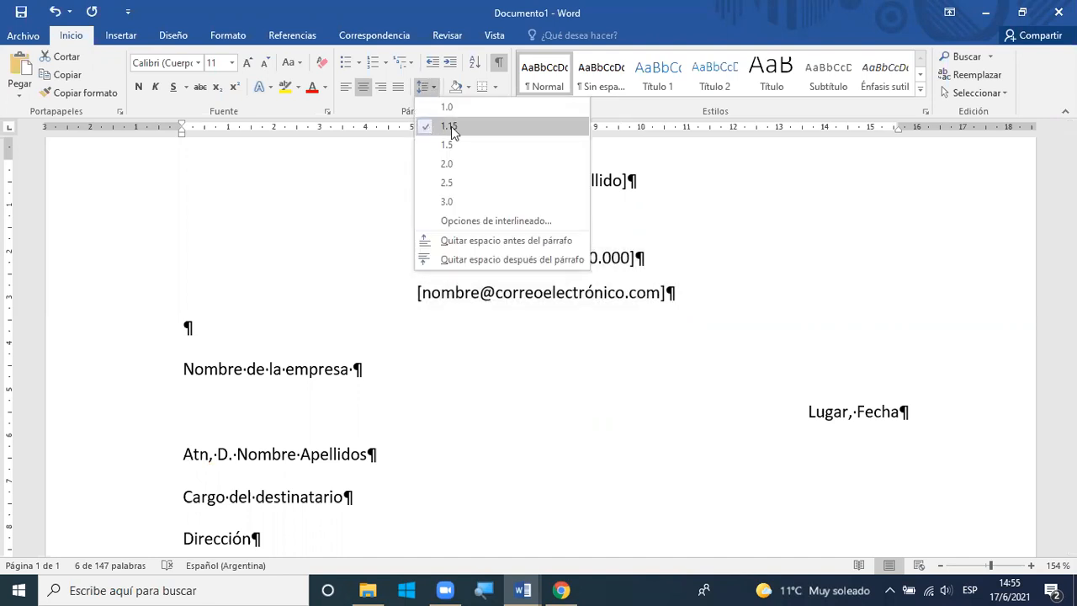
{"action": "left_click", "coordinate": [451, 128]}
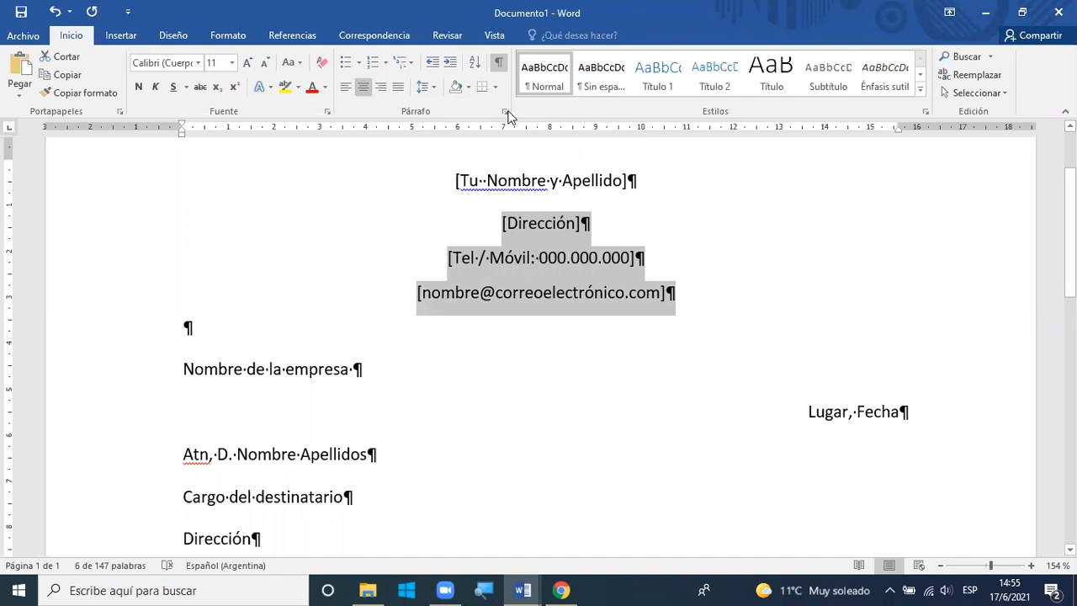
Set the spacing of the heading's address, phone and e-mail lines to 0 pt before and 4 pt after
{"action": "left_click", "coordinate": [505, 112]}
{"action": "left_click", "coordinate": [708, 339]}
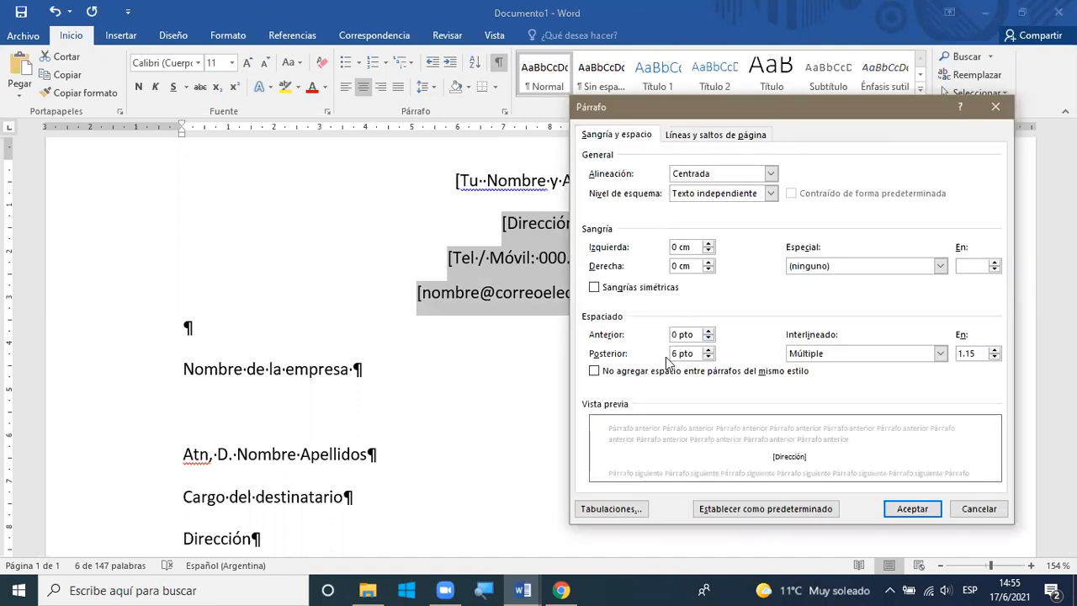
{"action": "double_click", "coordinate": [674, 353]}
{"action": "type", "text": "4"}
{"action": "left_click", "coordinate": [905, 510]}
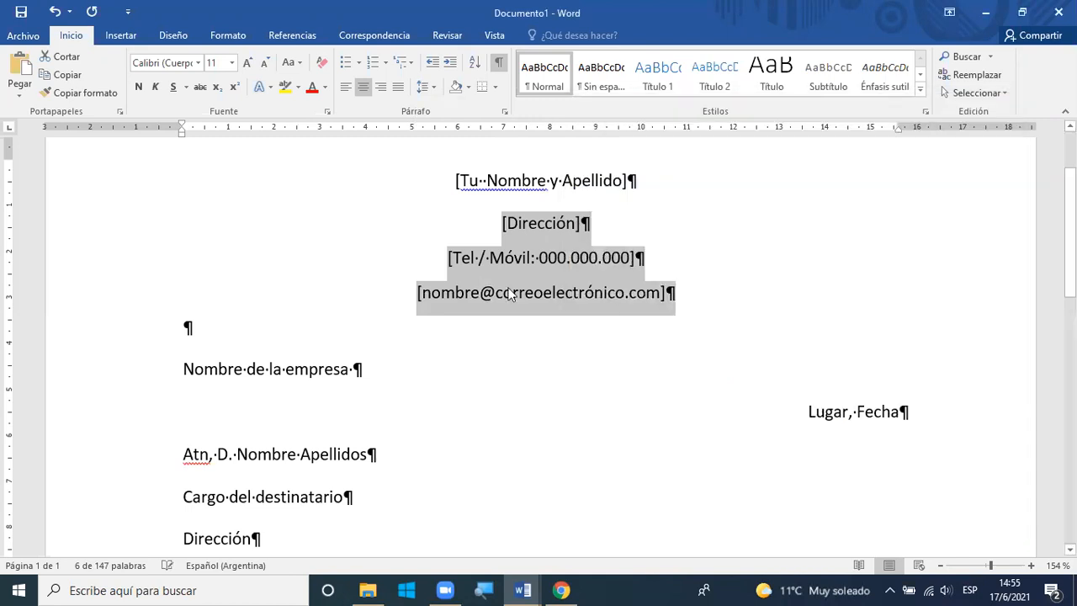
{"action": "left_click", "coordinate": [553, 395]}
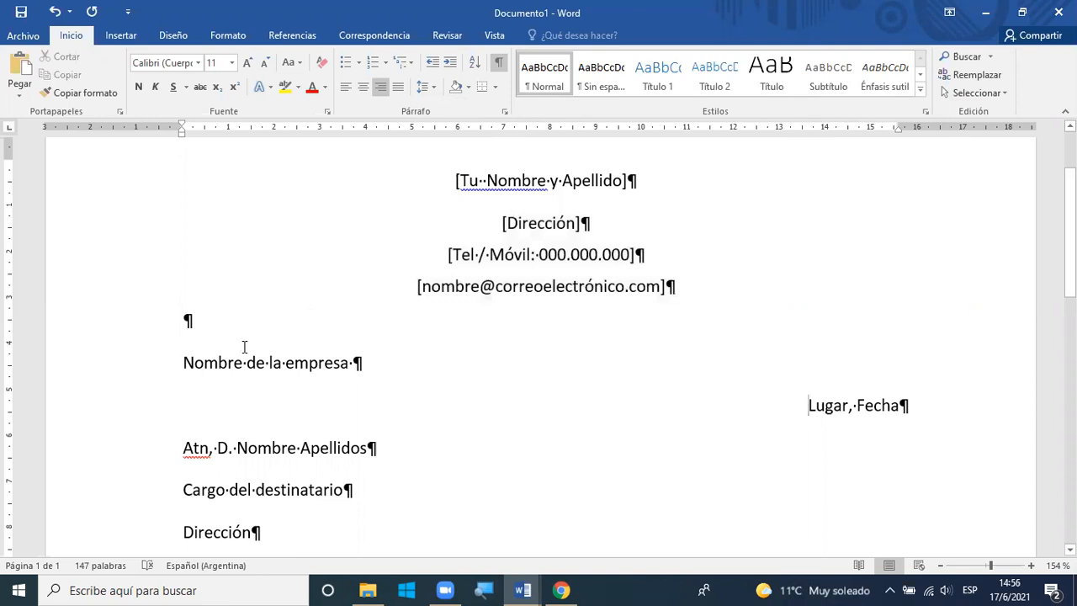
Apply 1.15 line spacing to the three recipient lines from "Atn, D. Nombre Apellidos" through "Dirección"
{"action": "scroll", "coordinate": [202, 347], "scroll_direction": "down", "scroll_amount": 3}
{"action": "left_click_drag", "start_coordinate": [159, 344], "coordinate": [163, 452]}
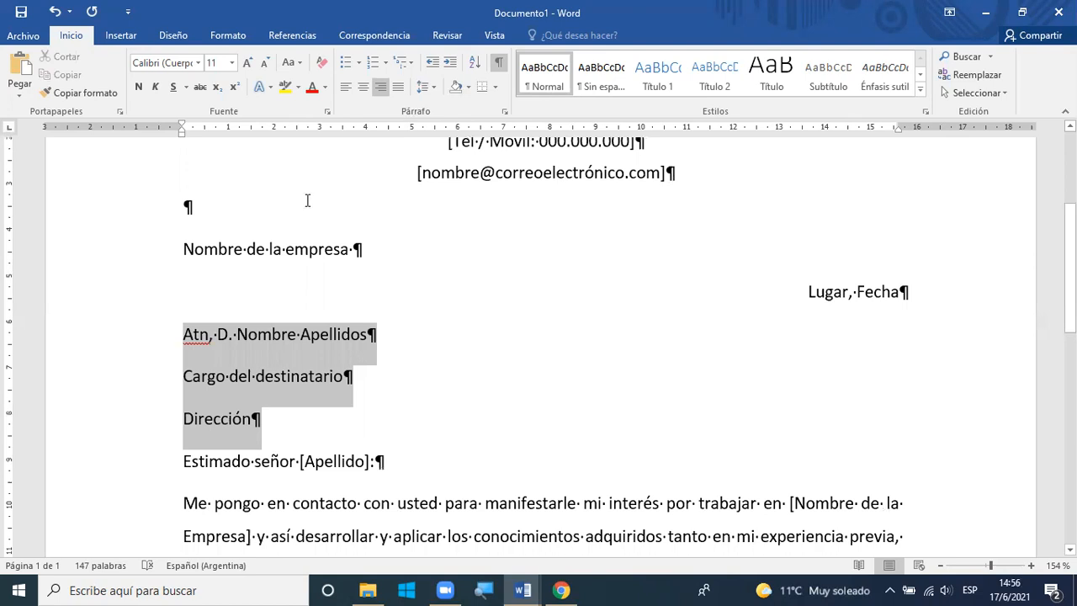
{"action": "left_click", "coordinate": [434, 88]}
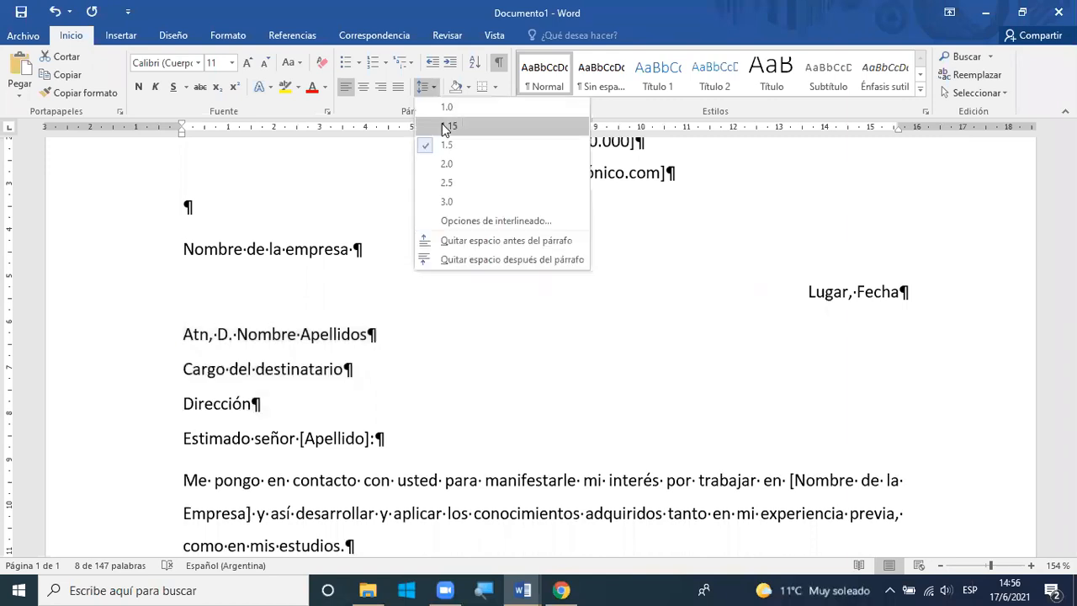
{"action": "left_click", "coordinate": [446, 127]}
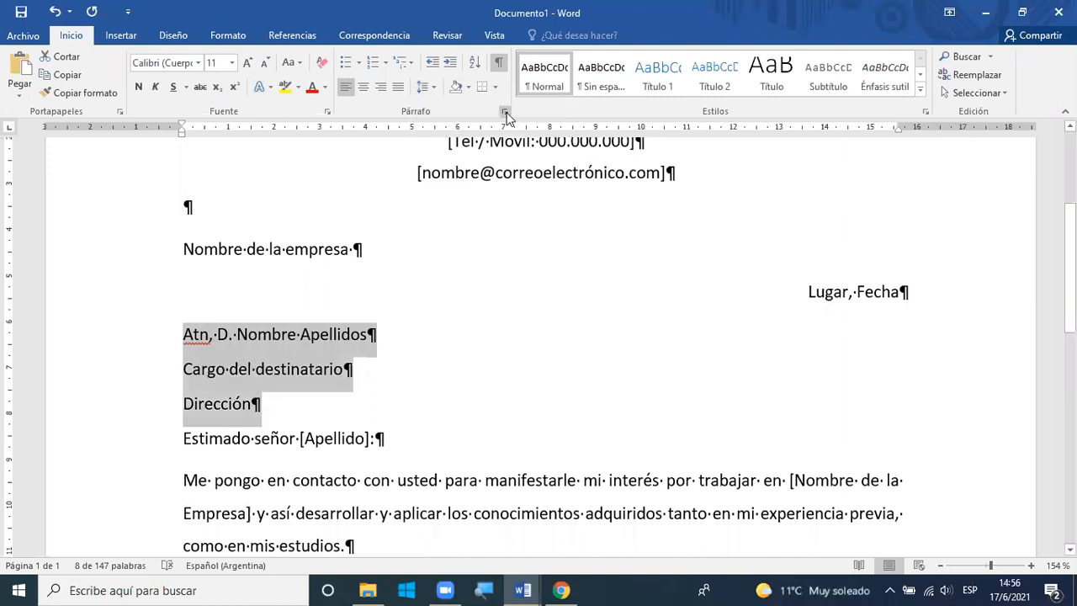
Set the spacing of the three recipient lines to 0 pt before and 4 pt after
{"action": "left_click", "coordinate": [506, 113]}
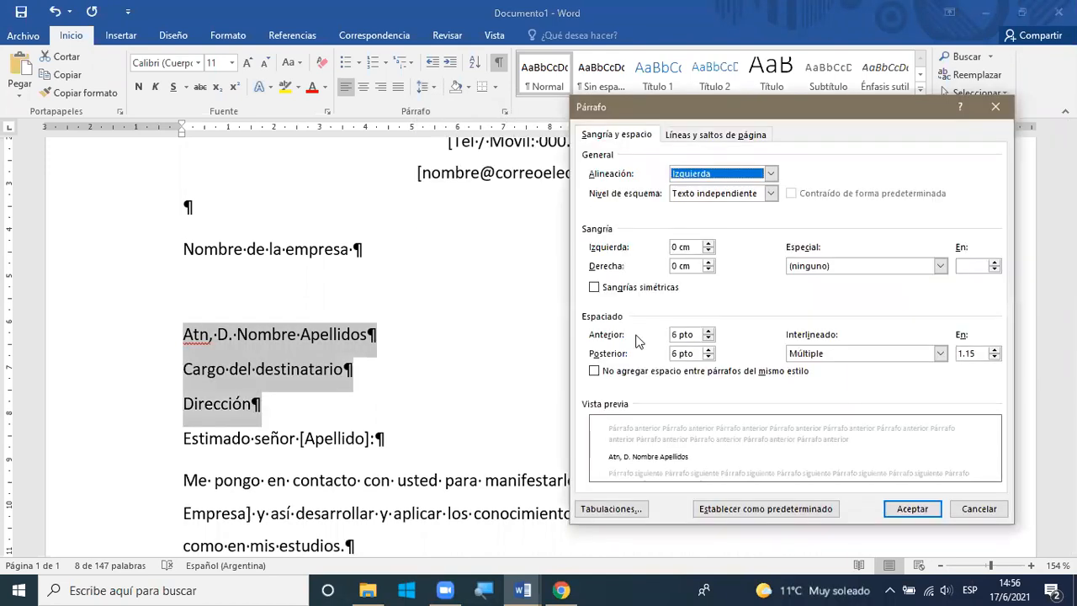
{"action": "left_click", "coordinate": [708, 338]}
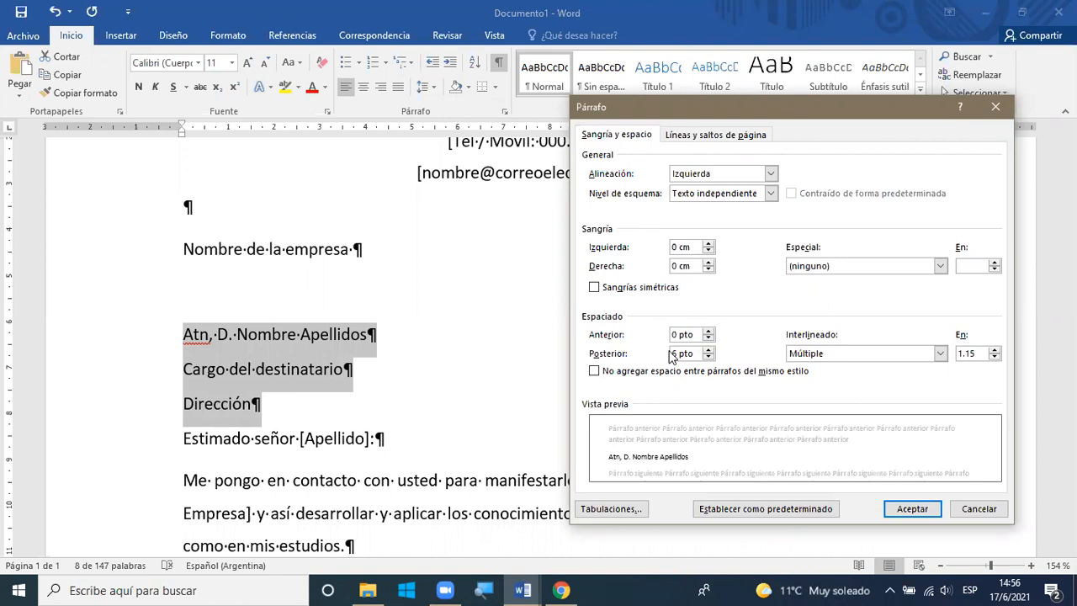
{"action": "left_click_drag", "start_coordinate": [677, 354], "coordinate": [664, 355]}
{"action": "type", "text": "4"}
{"action": "left_click", "coordinate": [906, 502]}
{"action": "key", "text": "Up"}
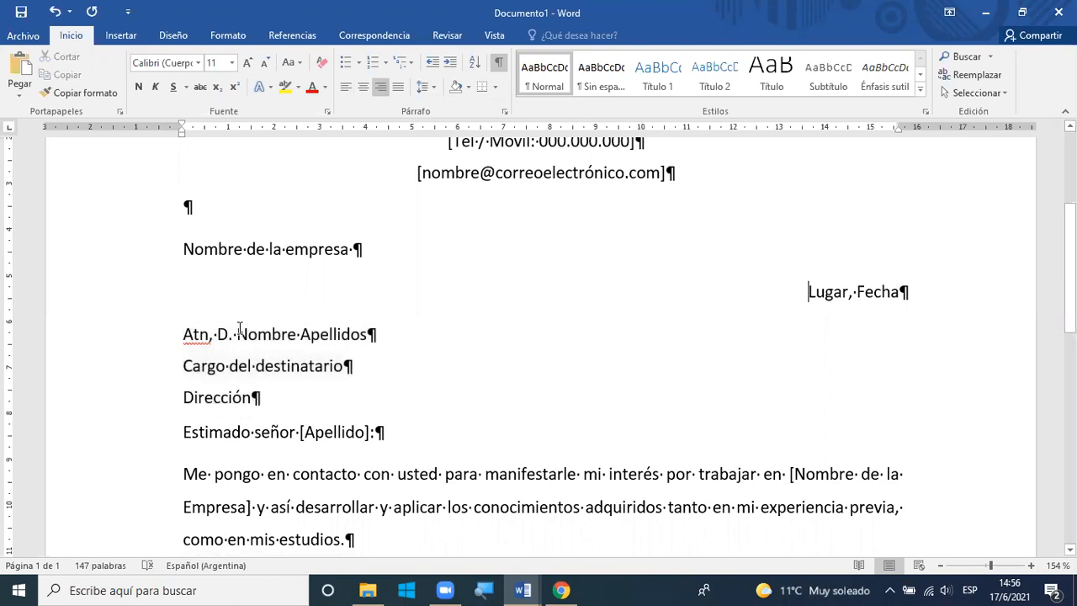
{"action": "left_click", "coordinate": [225, 369]}
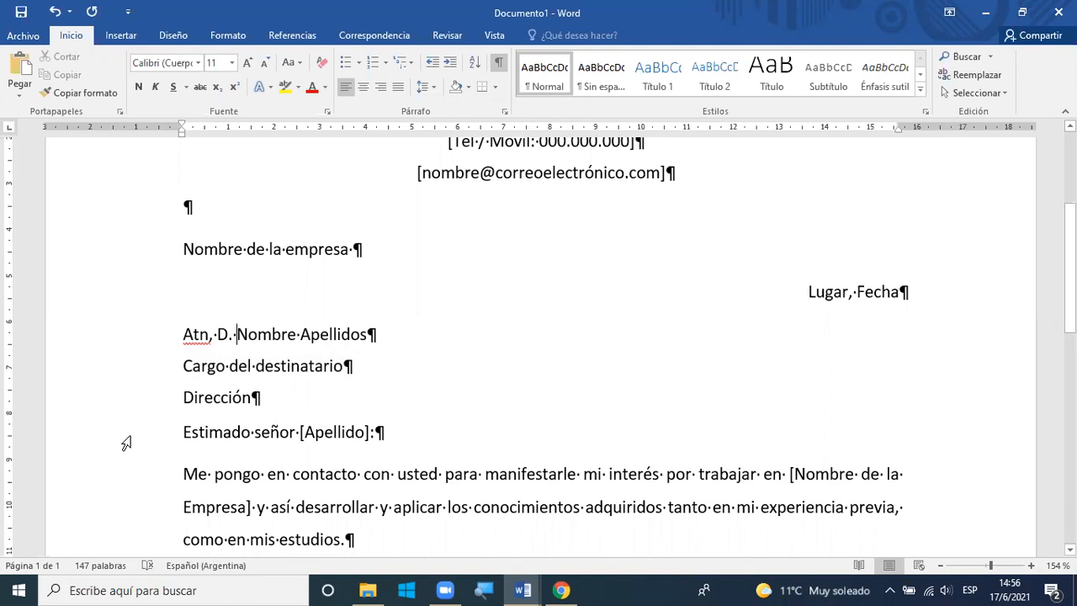
Set the spacing before the "Estimado señor [Apellido]:" greeting to 12 pt
{"action": "triple_click", "coordinate": [511, 417]}
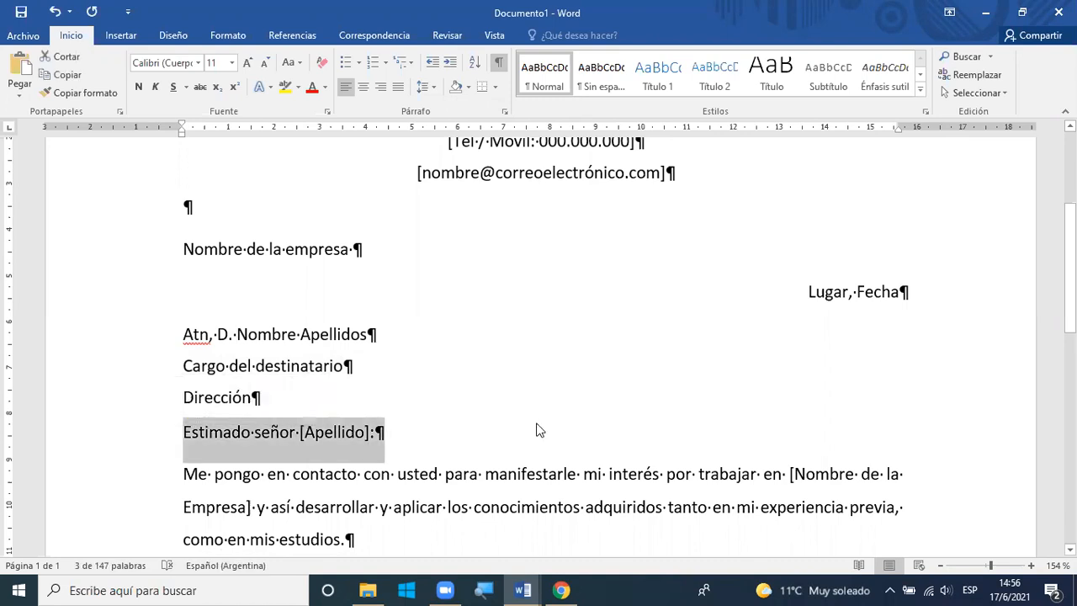
{"action": "left_click", "coordinate": [504, 112]}
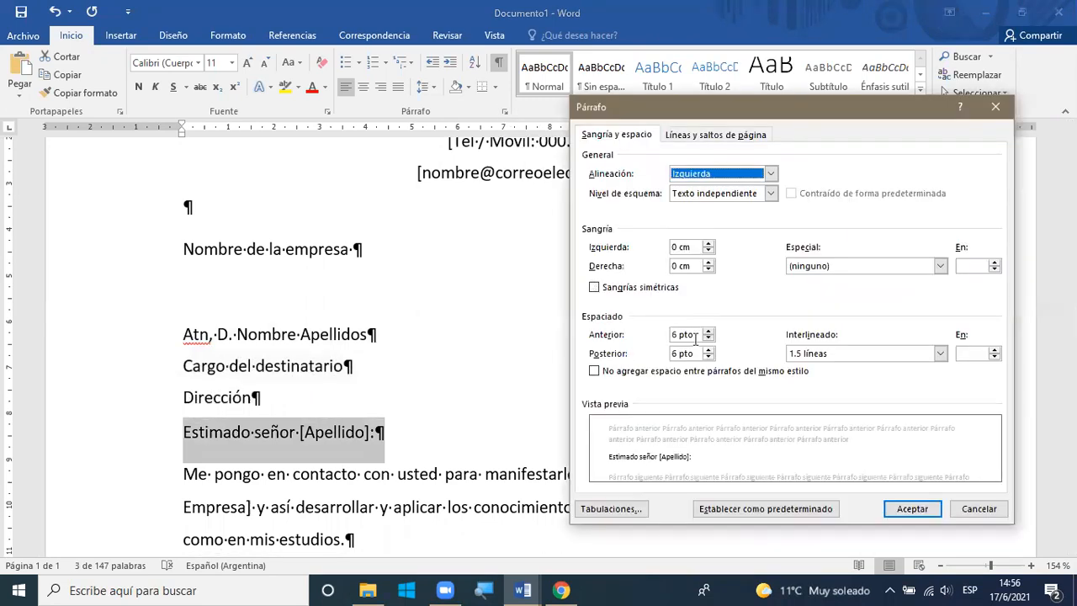
{"action": "left_click", "coordinate": [709, 331]}
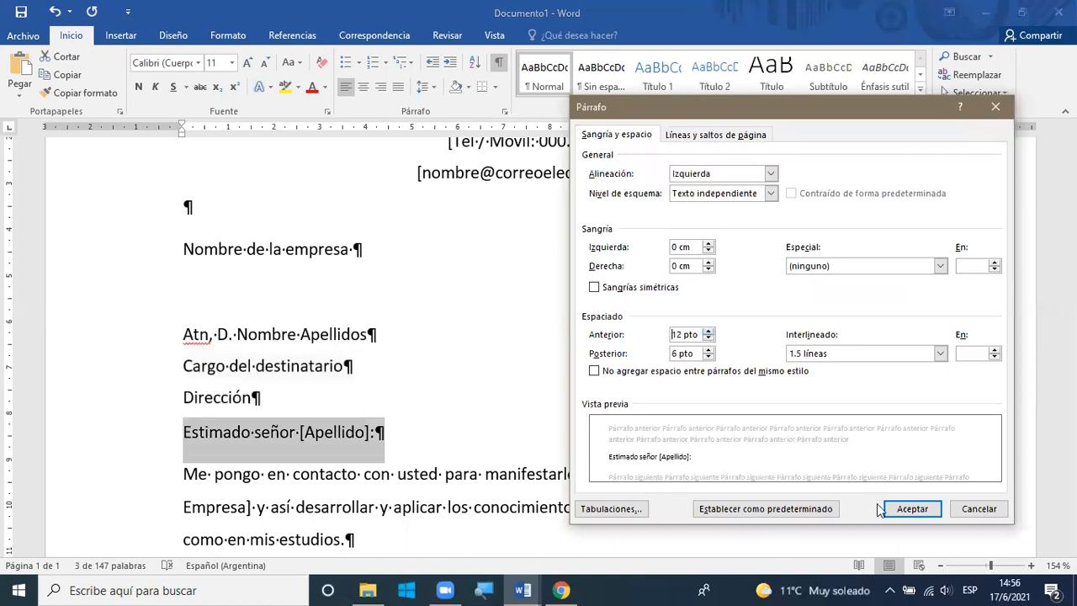
{"action": "left_click", "coordinate": [909, 507]}
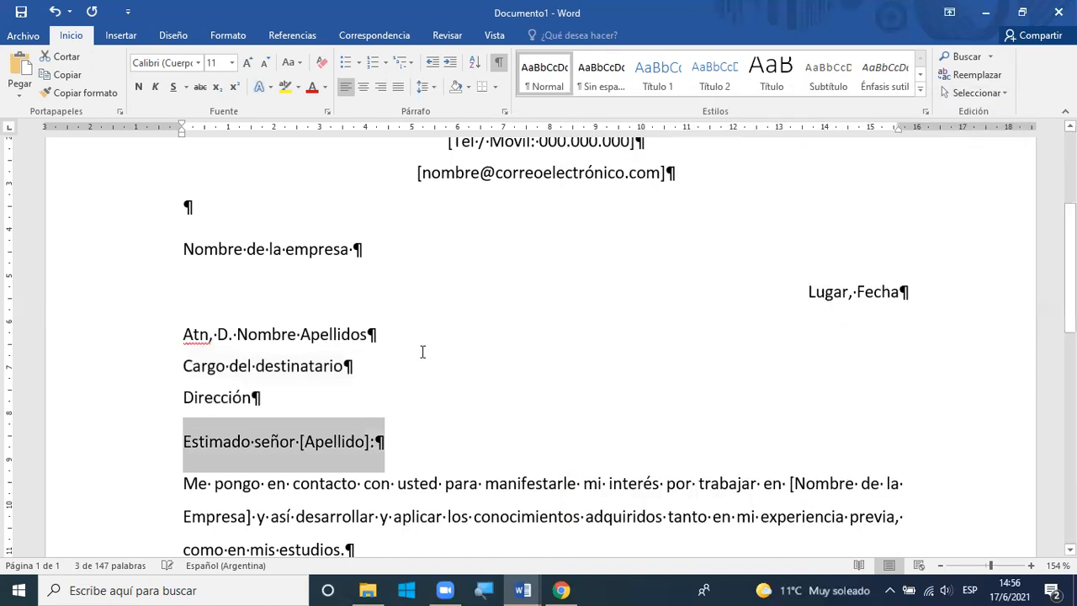
{"action": "left_click", "coordinate": [357, 367]}
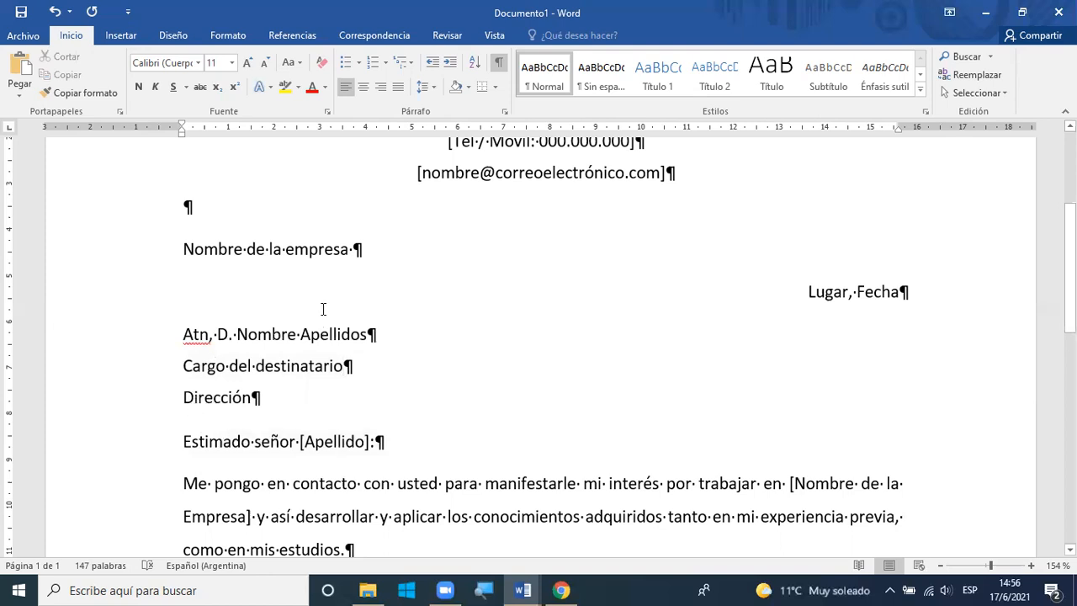
Apply 1.15 line spacing to the body paragraphs from "Me pongo en contacto" through "Reciba un cordial saludo,"
{"action": "scroll", "coordinate": [329, 320], "scroll_direction": "down", "scroll_amount": 3}
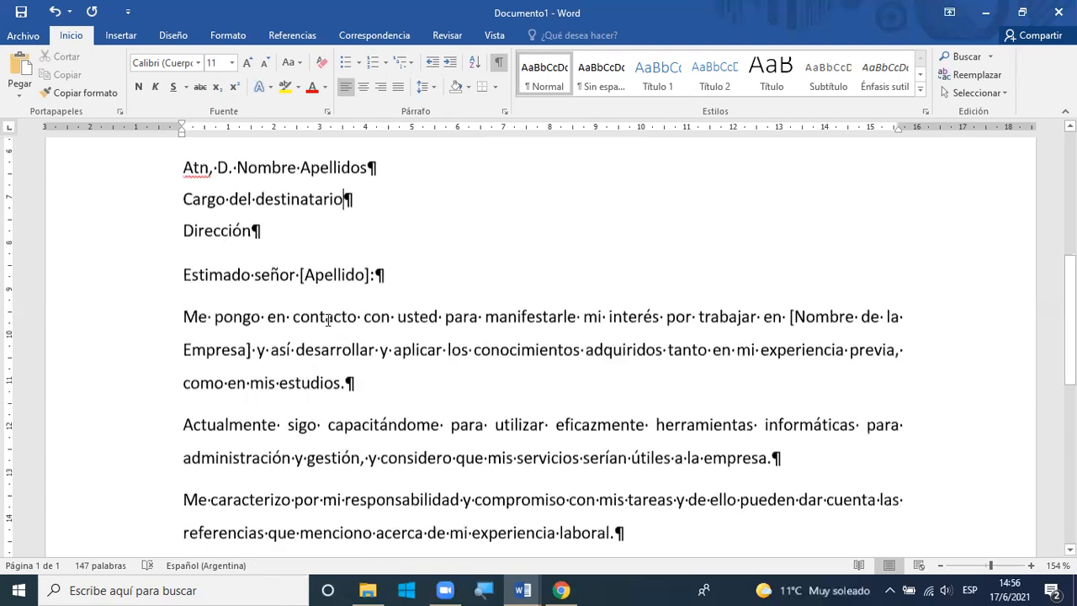
{"action": "scroll", "coordinate": [131, 273], "scroll_direction": "down", "scroll_amount": 1}
{"action": "double_click", "coordinate": [147, 274]}
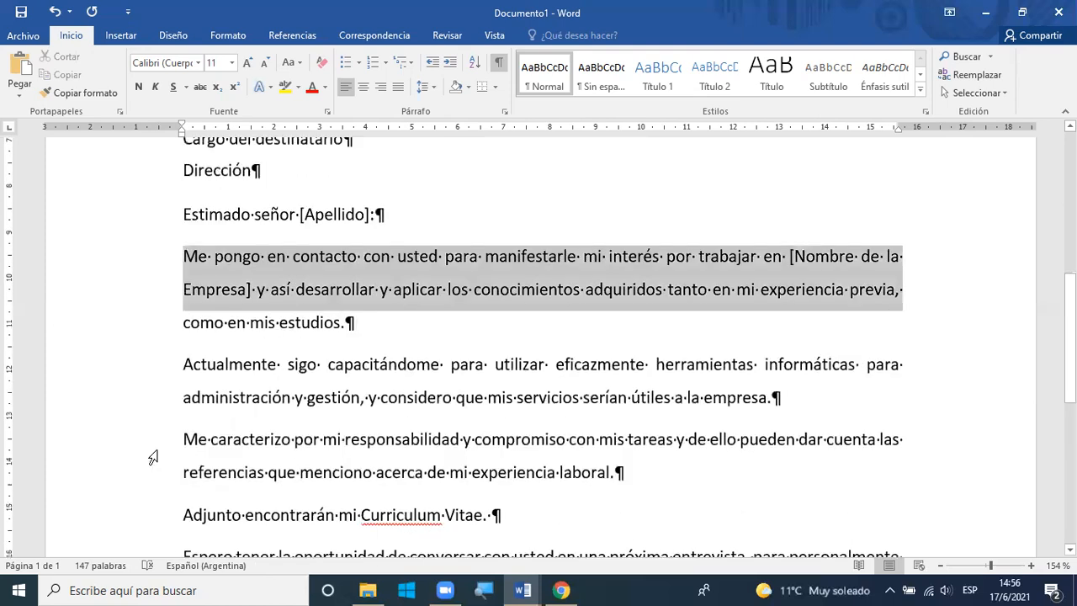
{"action": "left_click", "coordinate": [149, 498], "text": "shift"}
{"action": "left_click_drag", "start_coordinate": [171, 558], "coordinate": [157, 500]}
{"action": "left_click_drag", "start_coordinate": [156, 458], "coordinate": [154, 496]}
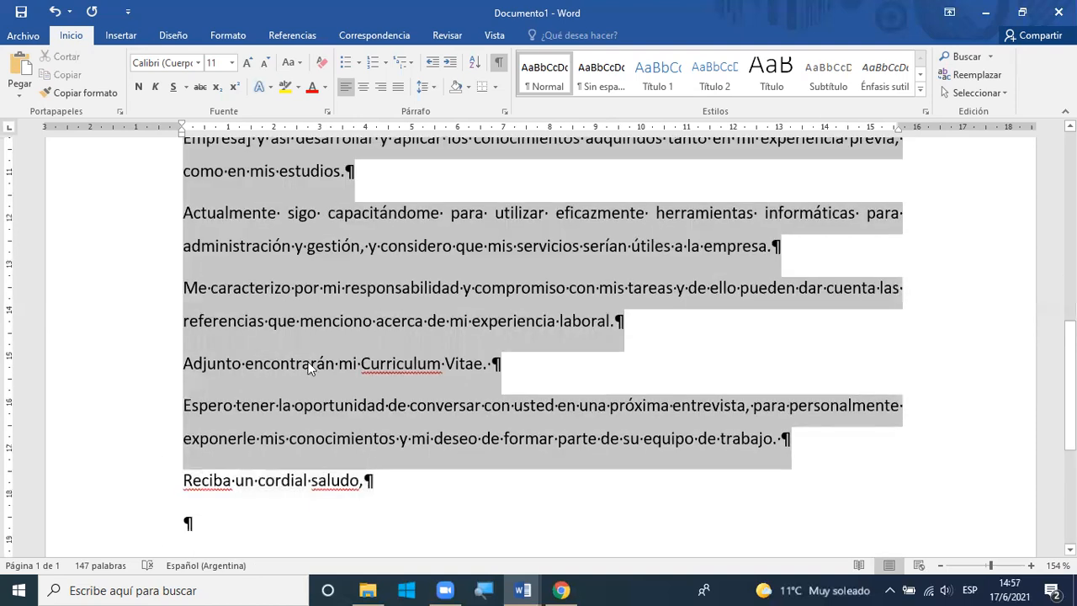
{"action": "scroll", "coordinate": [310, 368], "scroll_direction": "up", "scroll_amount": 1}
{"action": "scroll", "coordinate": [309, 368], "scroll_direction": "up", "scroll_amount": 1}
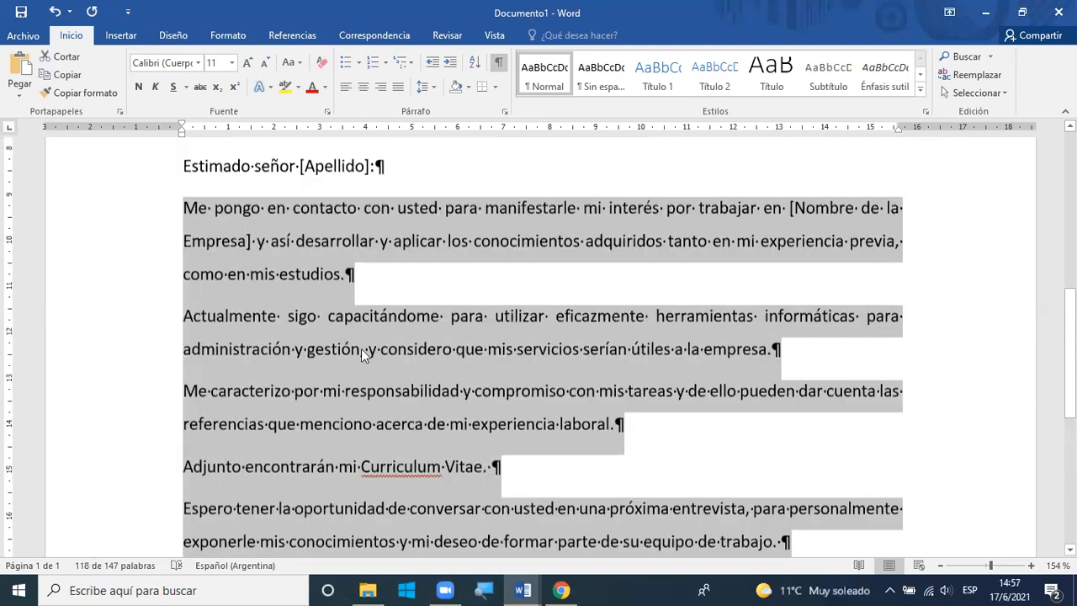
{"action": "scroll", "coordinate": [361, 349], "scroll_direction": "up", "scroll_amount": 1}
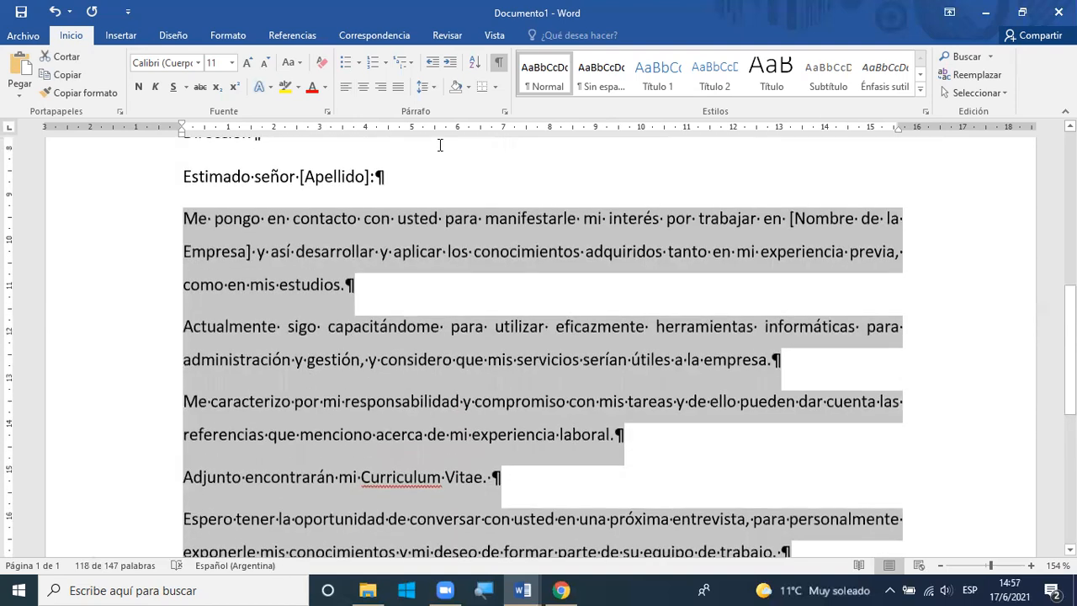
{"action": "left_click", "coordinate": [433, 88]}
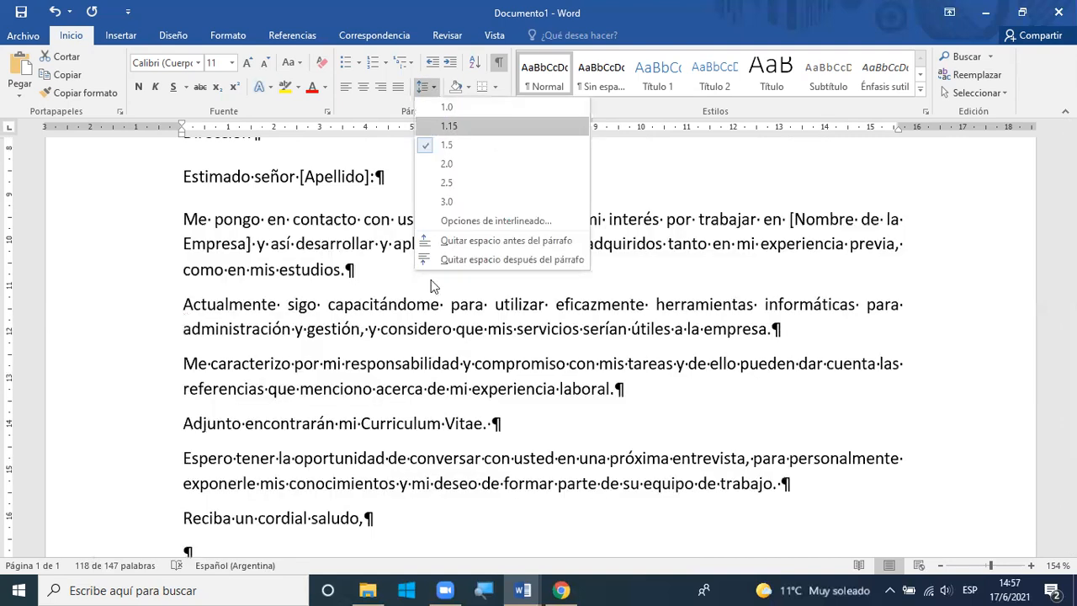
{"action": "left_click", "coordinate": [436, 126]}
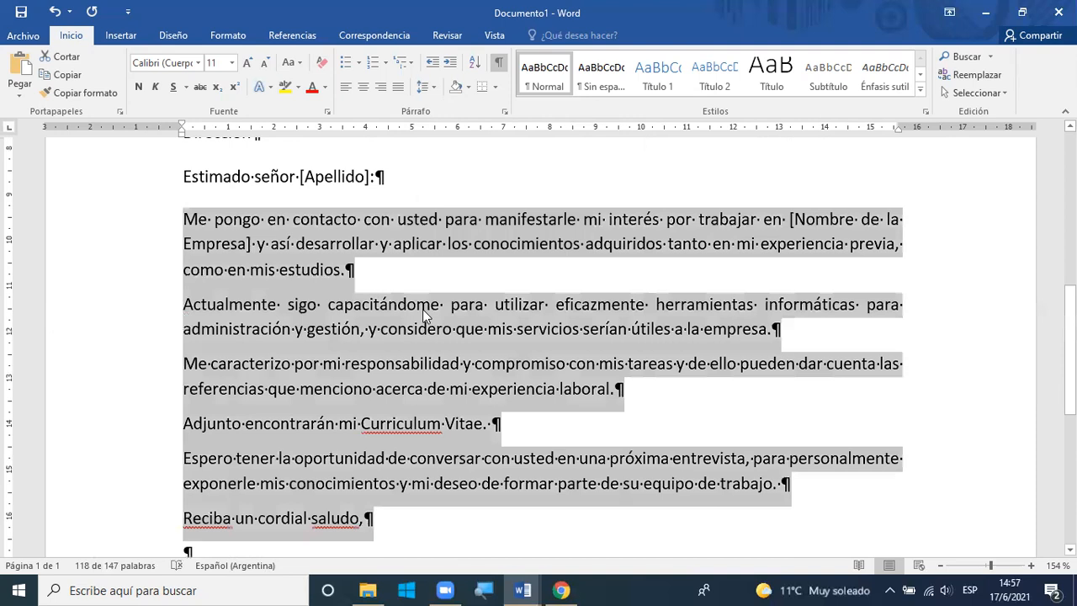
Set the spacing after the selected body paragraphs to 8 pt
{"action": "left_click", "coordinate": [505, 112]}
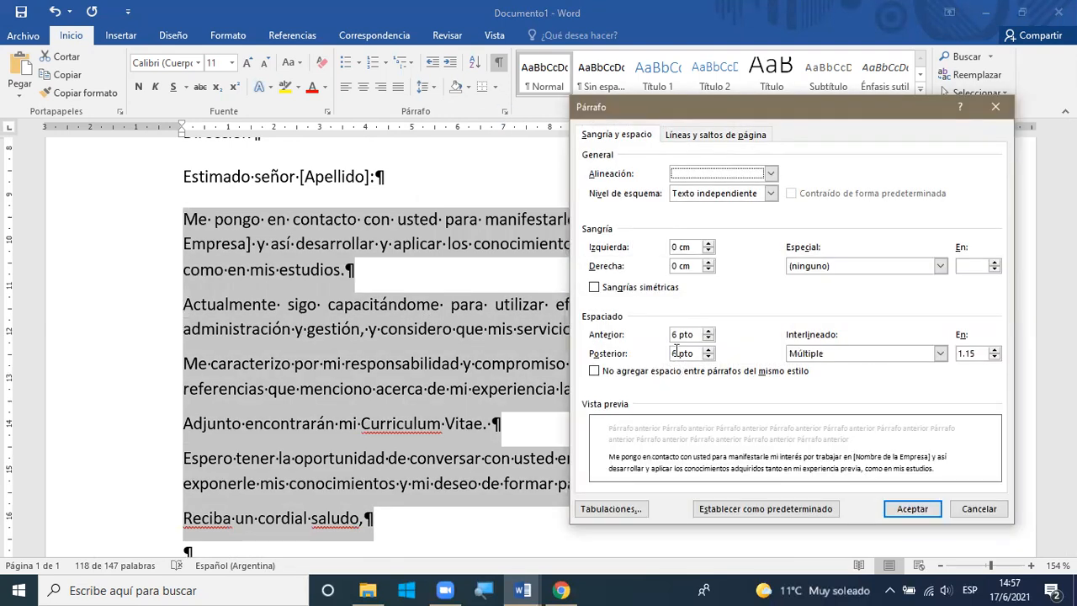
{"action": "left_click_drag", "start_coordinate": [672, 352], "coordinate": [679, 351]}
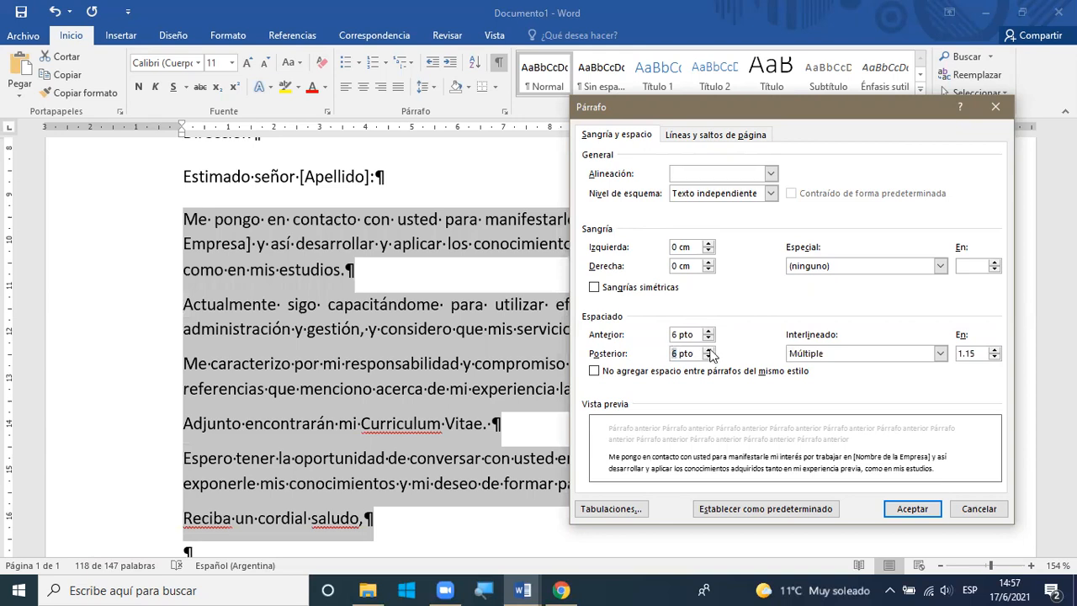
{"action": "type", "text": "8"}
{"action": "left_click", "coordinate": [905, 510]}
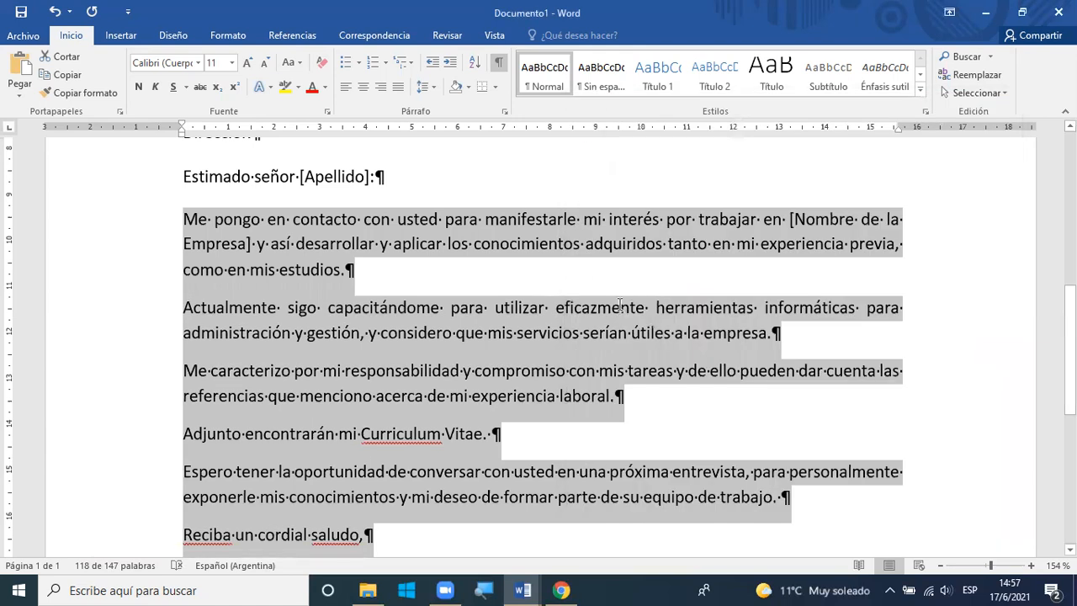
{"action": "left_click", "coordinate": [618, 305]}
Center the closing "Nombre Apellidos" signature line
{"action": "scroll", "coordinate": [621, 306], "scroll_direction": "down", "scroll_amount": 3}
{"action": "scroll", "coordinate": [157, 391], "scroll_direction": "down", "scroll_amount": 2}
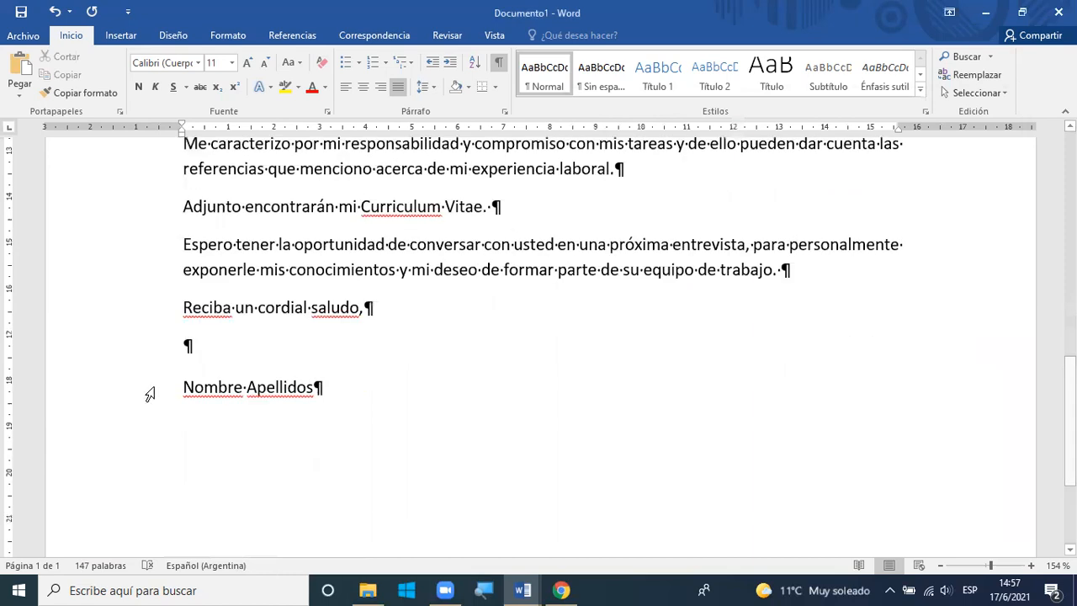
{"action": "left_click", "coordinate": [158, 391]}
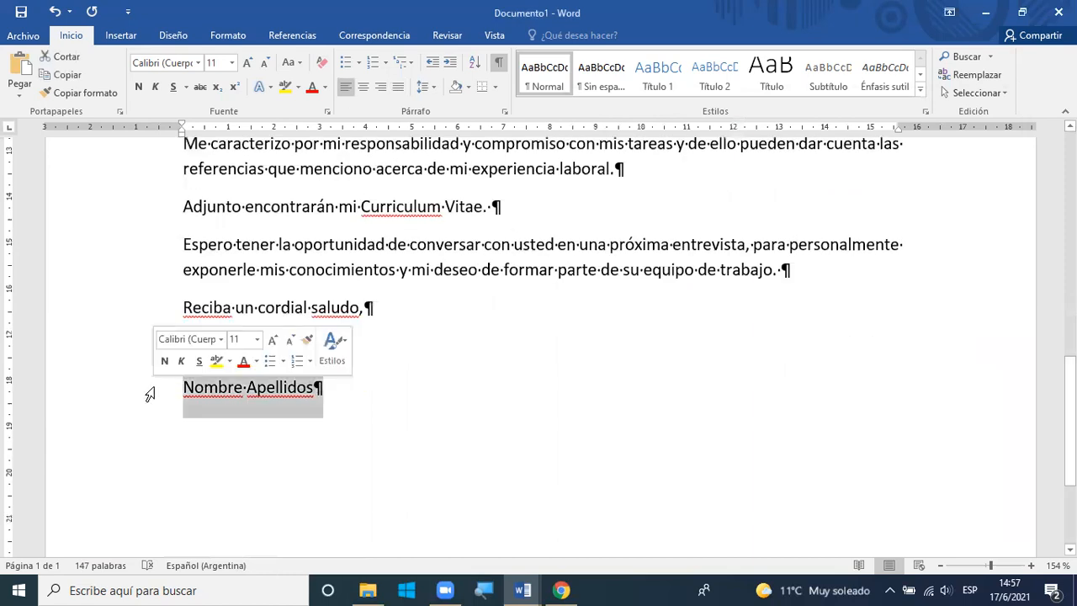
{"action": "left_click", "coordinate": [361, 87]}
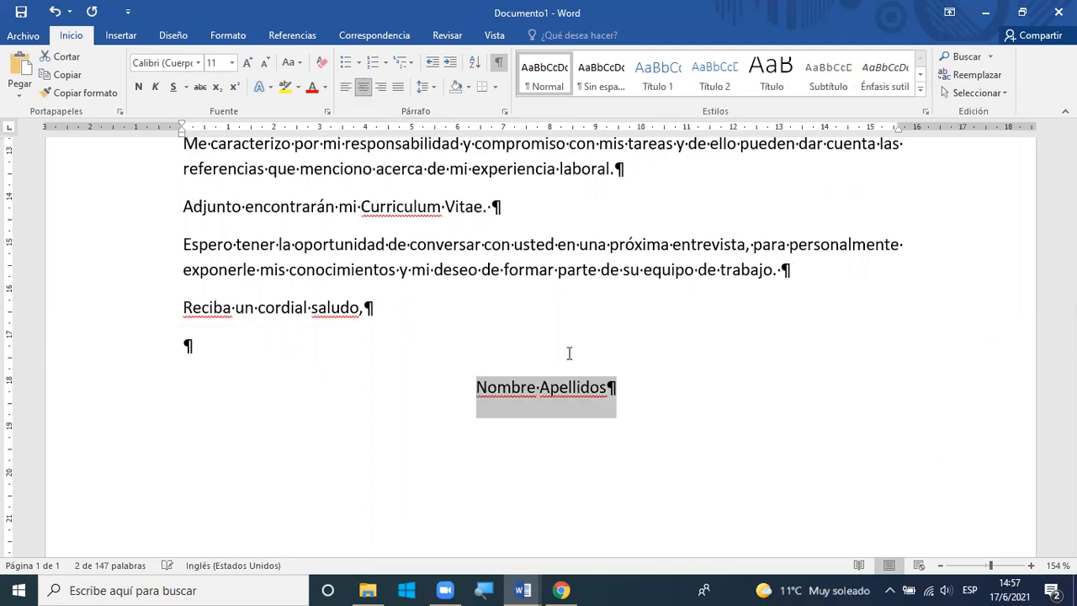
{"action": "left_click", "coordinate": [569, 353]}
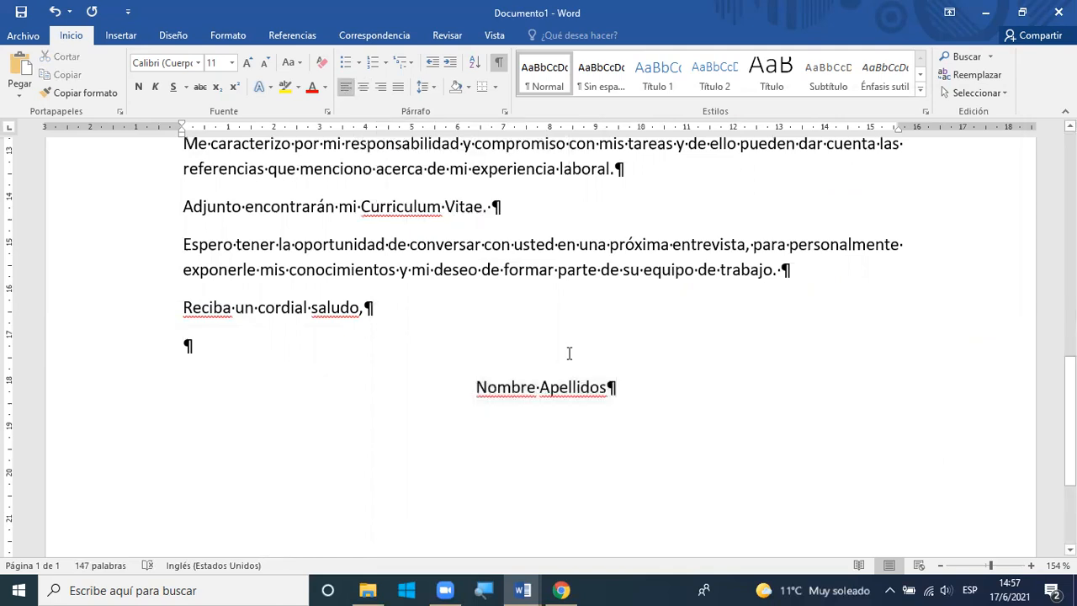
Review the letter's layout from the signature up to the heading and back to the body paragraphs
{"action": "scroll", "coordinate": [569, 354], "scroll_direction": "up", "scroll_amount": 3}
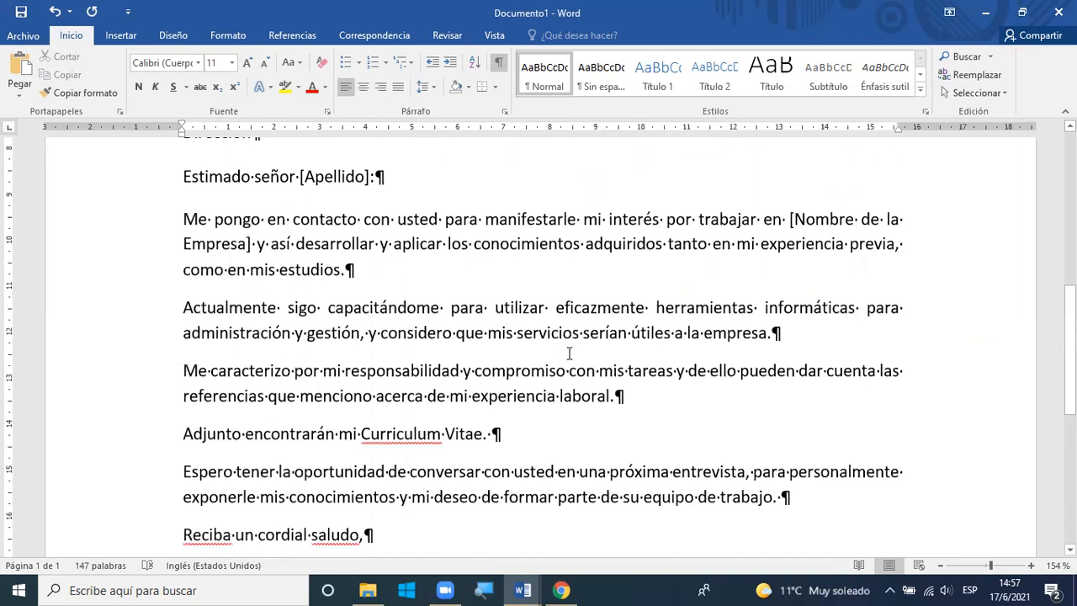
{"action": "scroll", "coordinate": [527, 322], "scroll_direction": "up", "scroll_amount": 1}
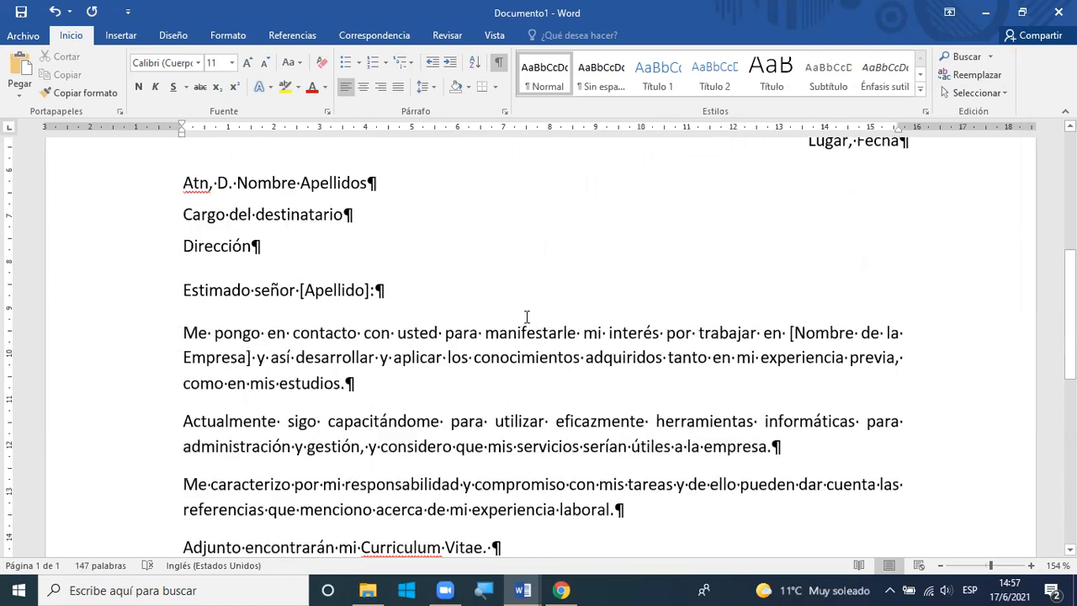
{"action": "scroll", "coordinate": [527, 316], "scroll_direction": "up", "scroll_amount": 1}
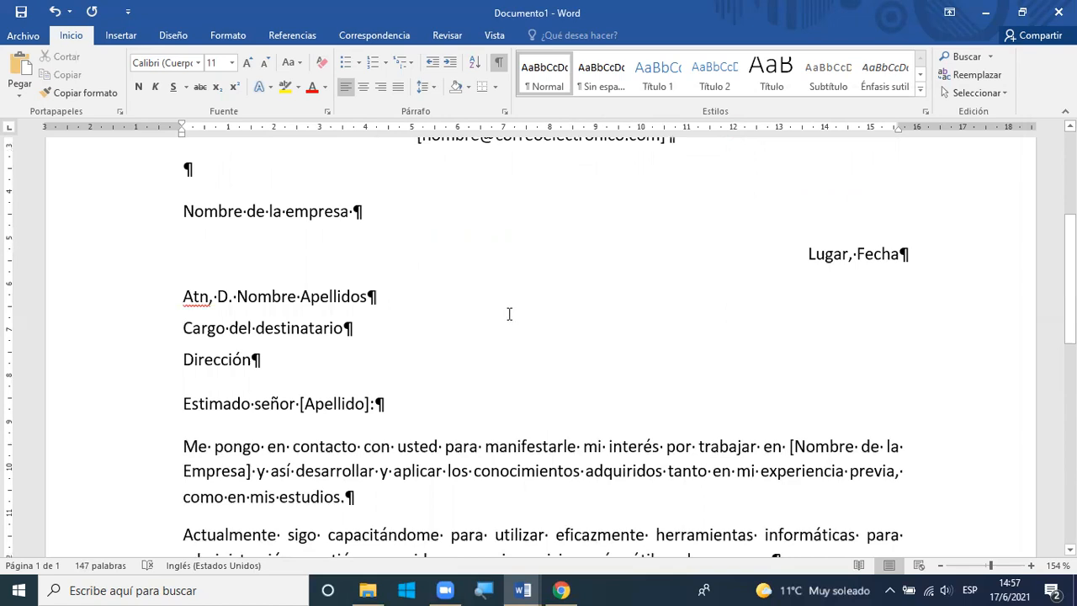
{"action": "scroll", "coordinate": [509, 314], "scroll_direction": "up", "scroll_amount": 3}
{"action": "scroll", "coordinate": [509, 314], "scroll_direction": "up", "scroll_amount": 1}
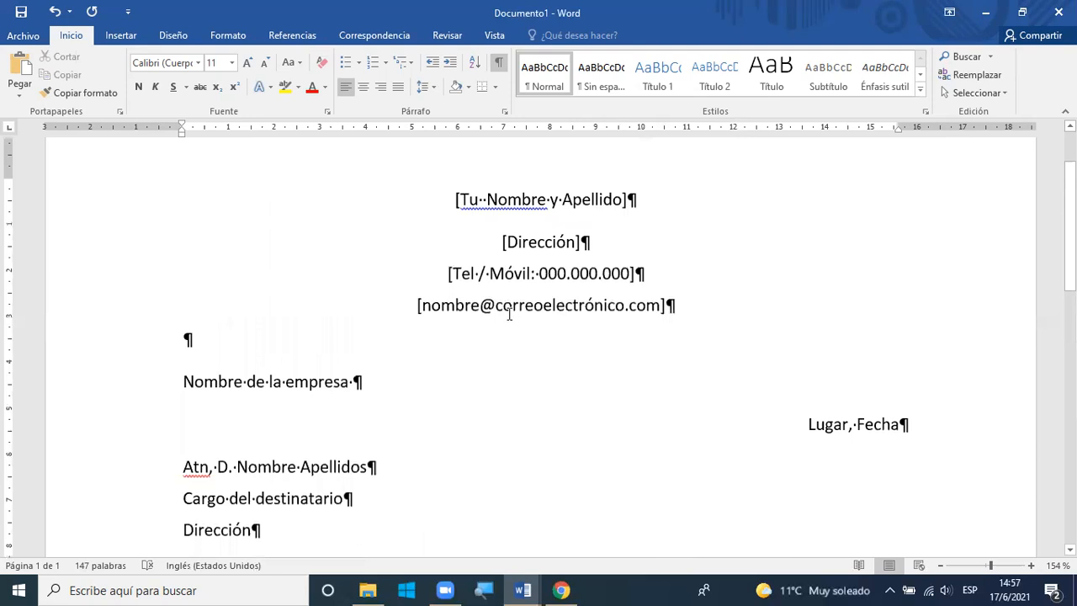
{"action": "scroll", "coordinate": [509, 314], "scroll_direction": "down", "scroll_amount": 2}
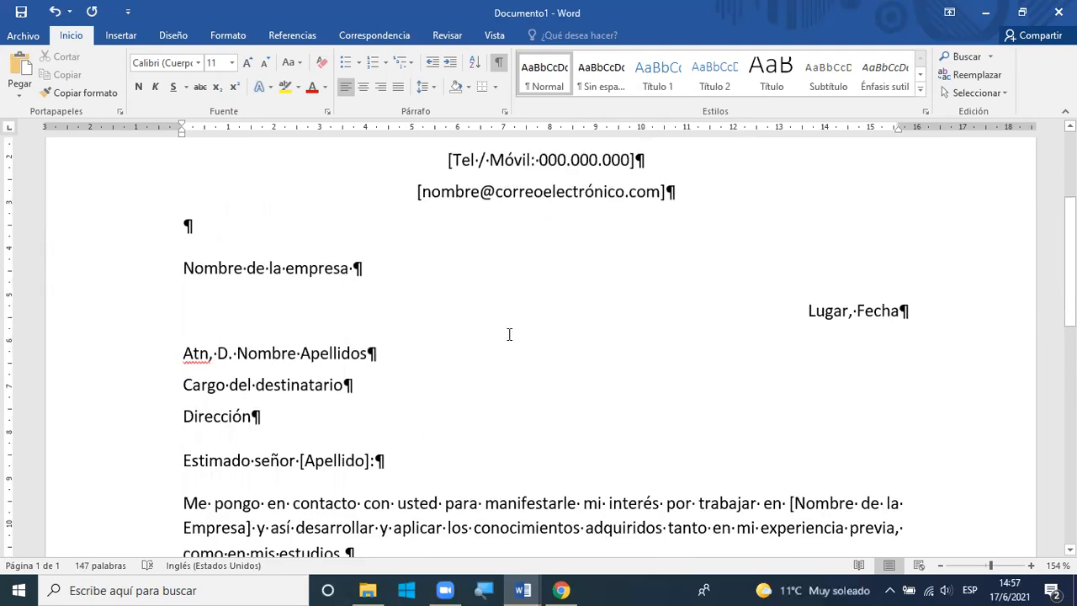
{"action": "scroll", "coordinate": [137, 484], "scroll_direction": "down", "scroll_amount": 1}
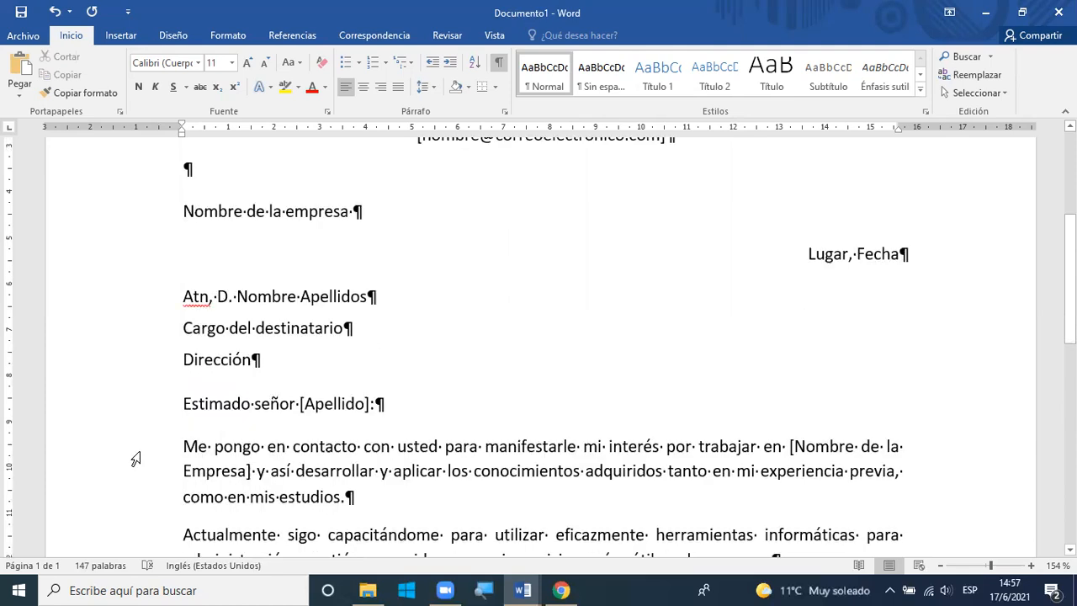
Select the body paragraphs from "Me pongo en contacto" through "Reciba un cordial saludo,"
{"action": "left_click_drag", "start_coordinate": [140, 451], "coordinate": [123, 583]}
{"action": "left_click_drag", "start_coordinate": [92, 379], "coordinate": [89, 246]}
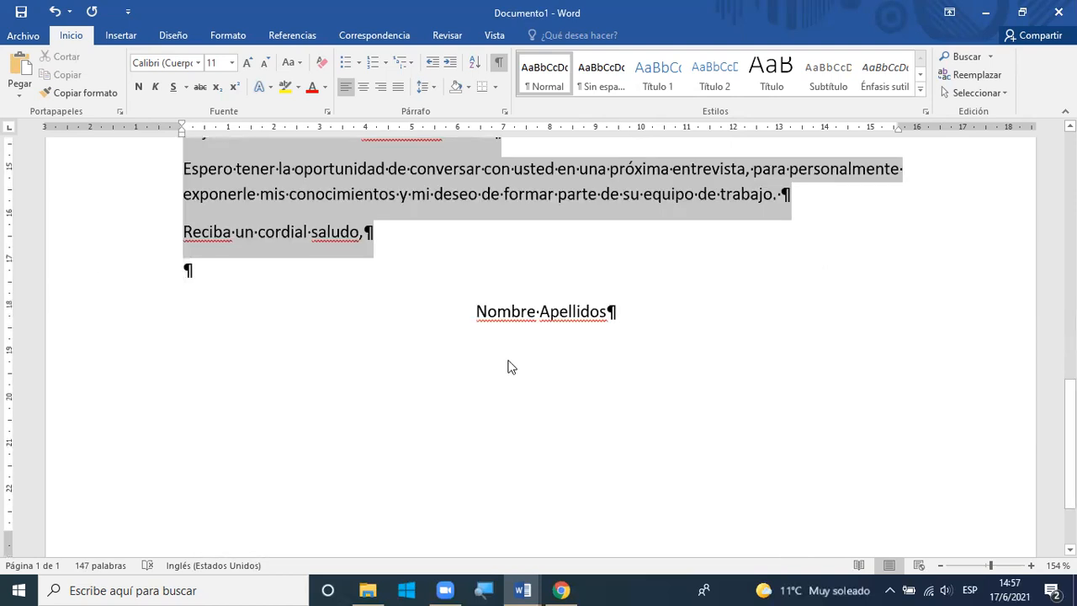
{"action": "scroll", "coordinate": [509, 360], "scroll_direction": "up", "scroll_amount": 3}
{"action": "scroll", "coordinate": [508, 365], "scroll_direction": "up", "scroll_amount": 2}
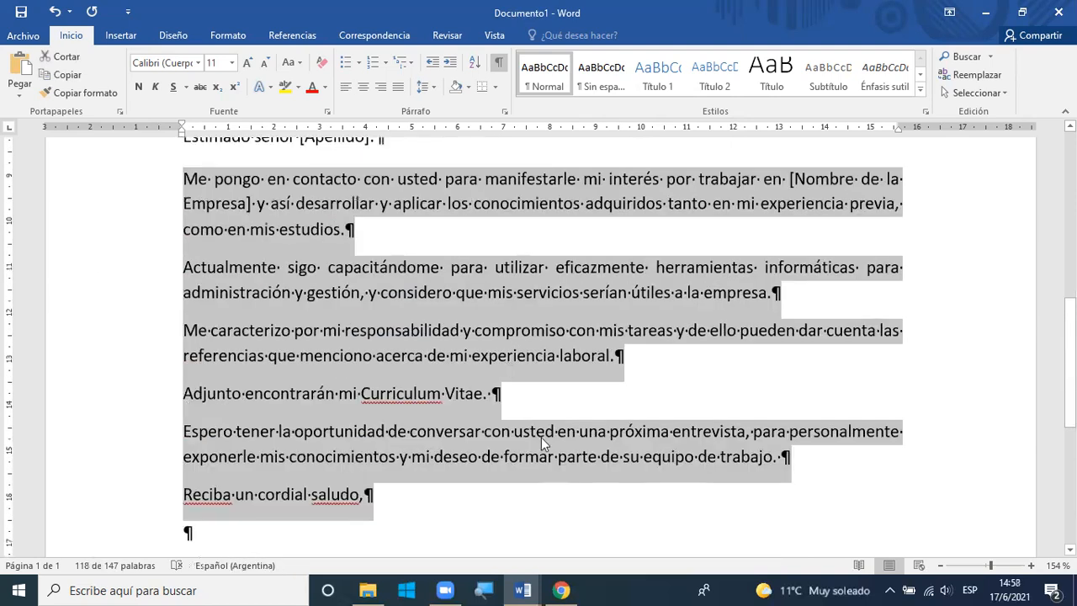
{"action": "scroll", "coordinate": [541, 444], "scroll_direction": "up", "scroll_amount": 1}
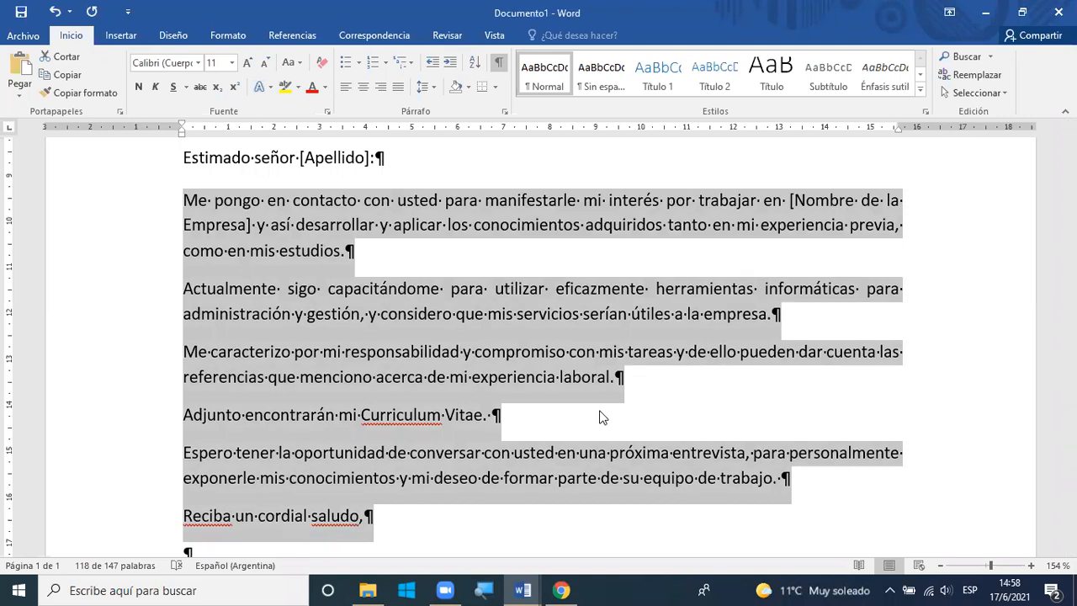
Start the Windows Magnifier as a lens over the document
{"action": "left_click", "coordinate": [487, 587]}
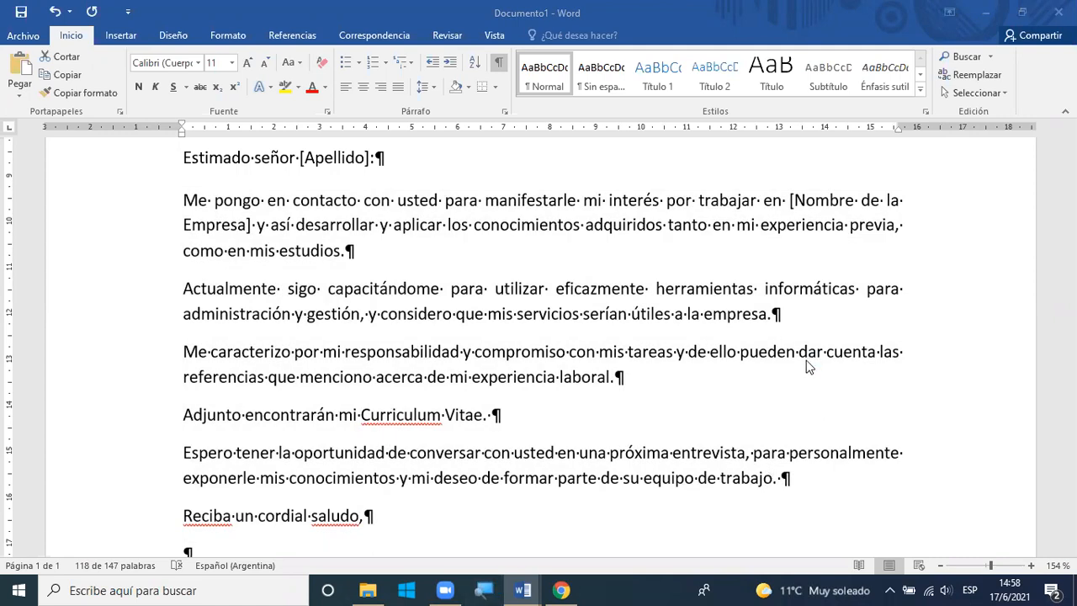
{"action": "key", "text": "super+plus"}
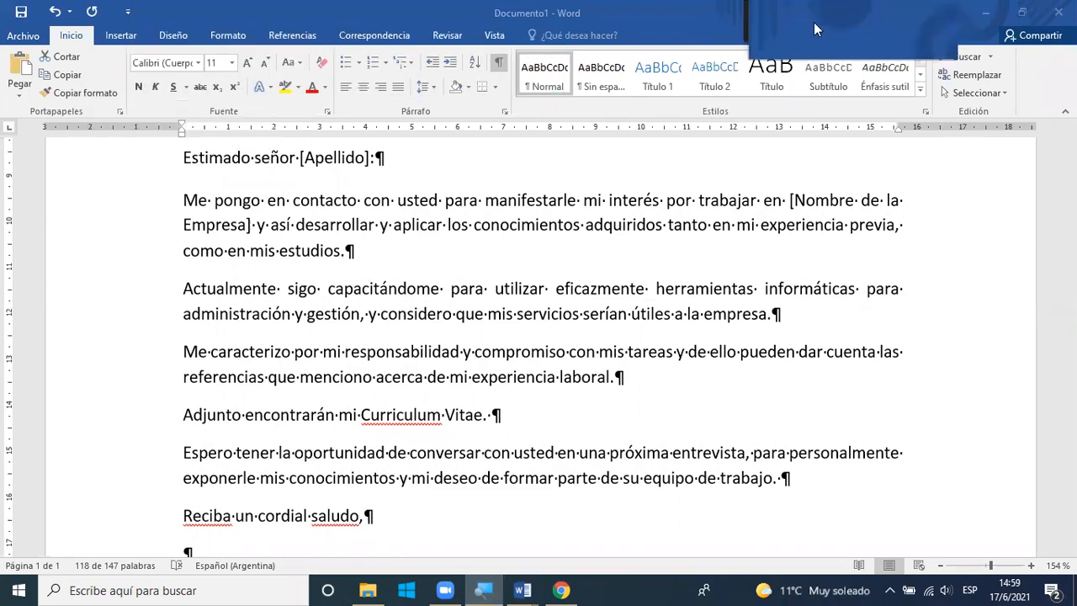
{"action": "left_click", "coordinate": [603, 94]}
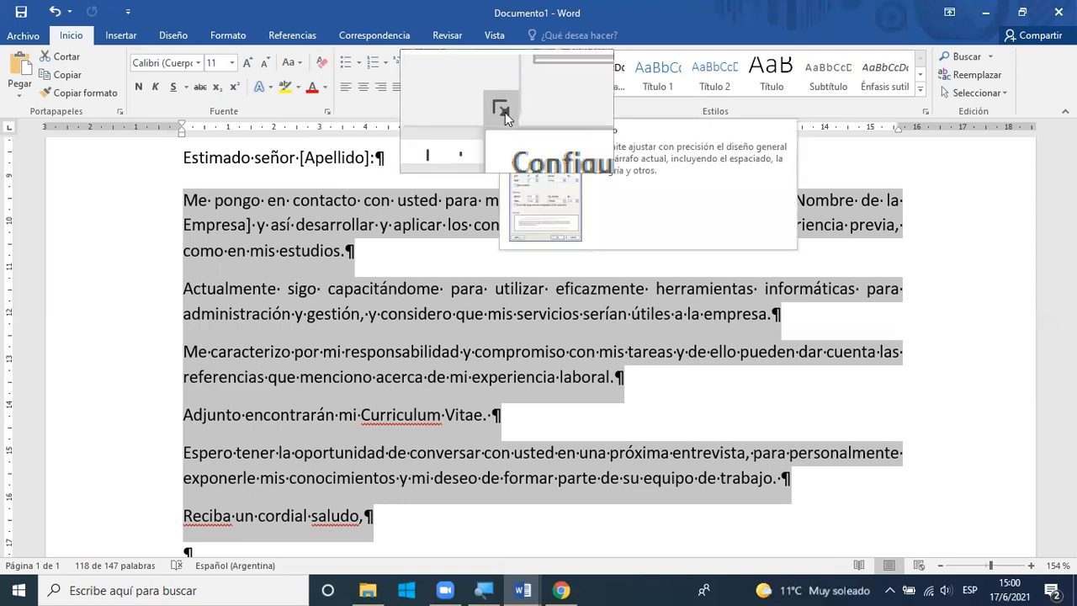
Apply a "Primera línea" special indent of 1.27 cm to the selected body paragraphs
{"action": "left_click", "coordinate": [505, 111]}
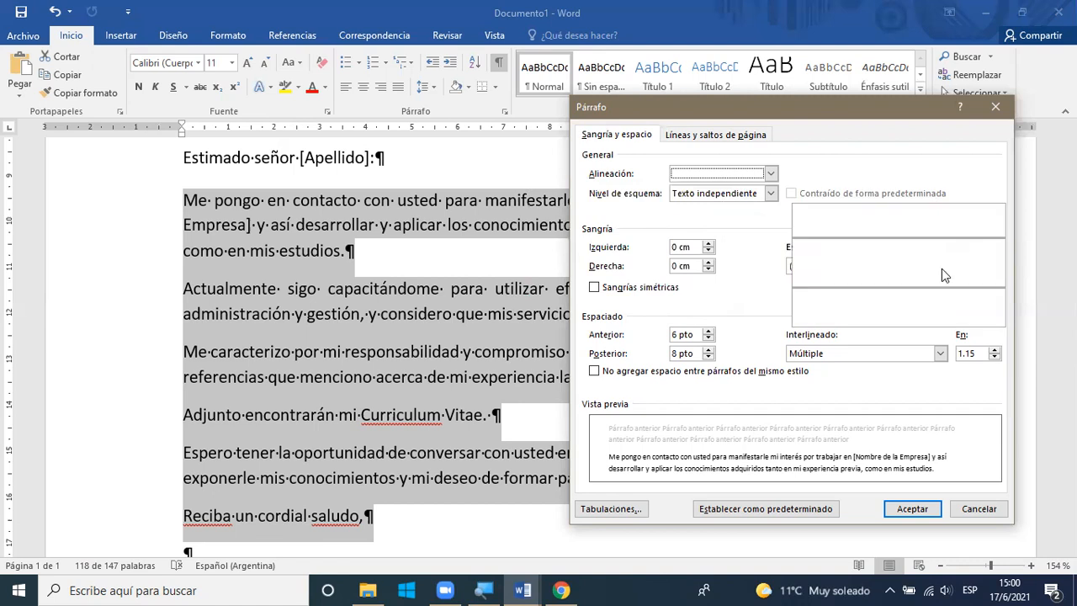
{"action": "left_click", "coordinate": [918, 266]}
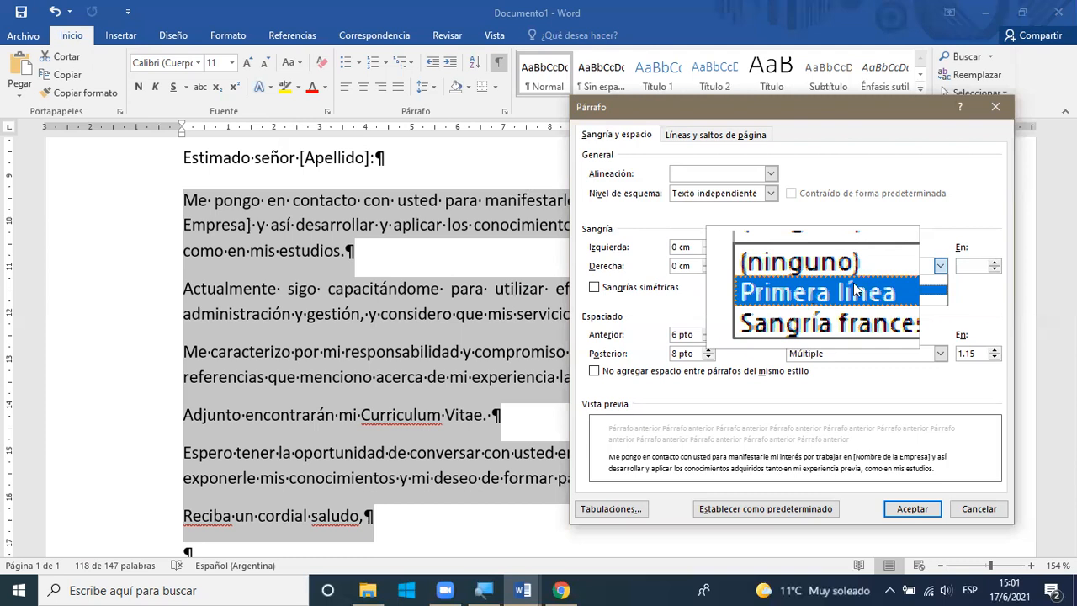
{"action": "left_click", "coordinate": [815, 296]}
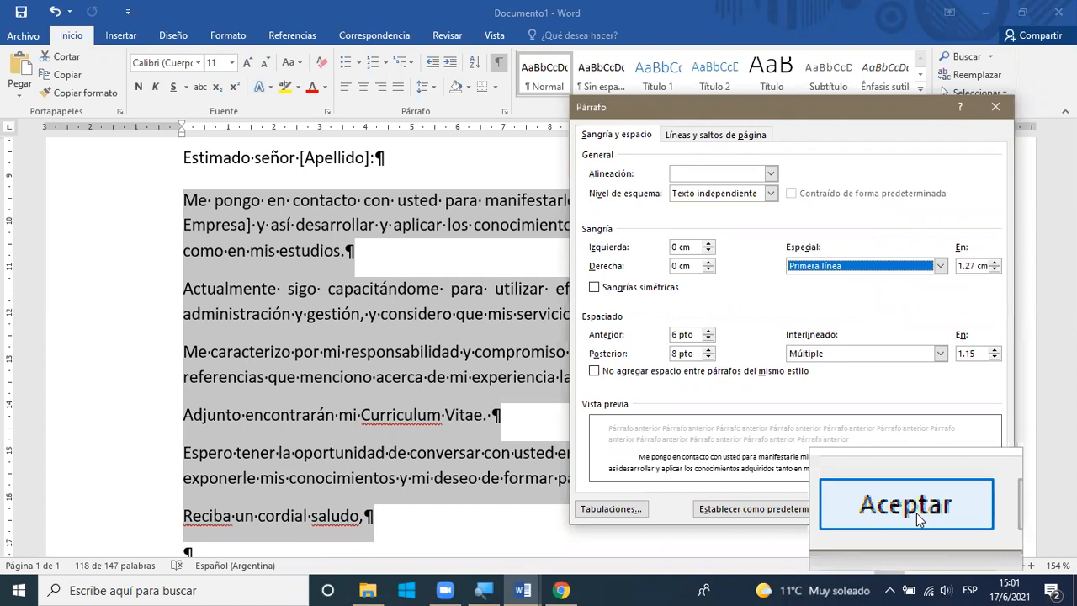
{"action": "left_click", "coordinate": [916, 512]}
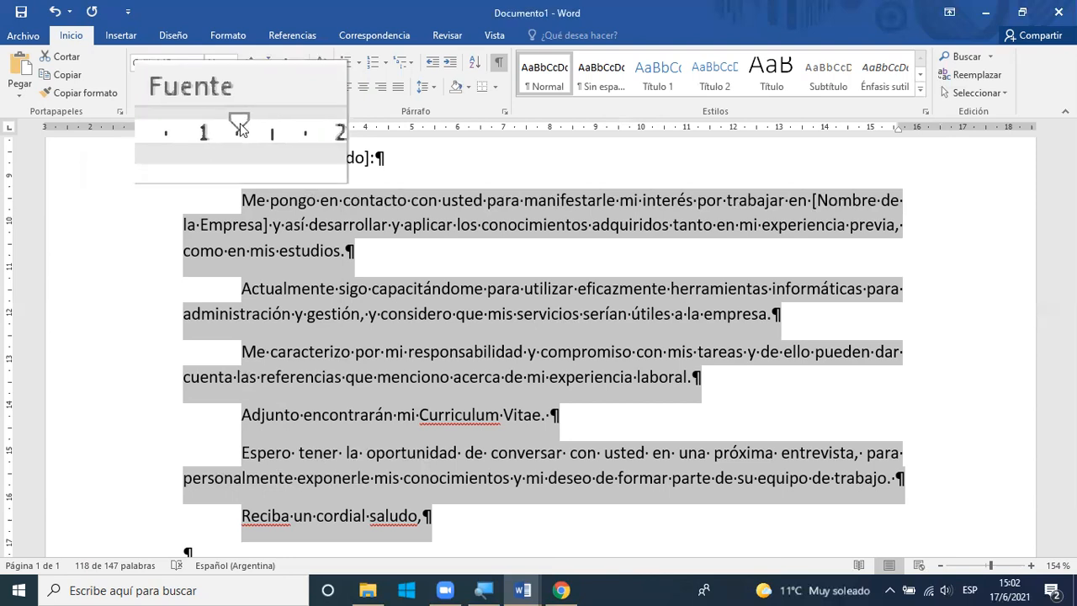
Move the first-line indent of the selected body paragraphs to about 2.5 cm on the ruler
{"action": "left_click_drag", "start_coordinate": [239, 128], "coordinate": [240, 128]}
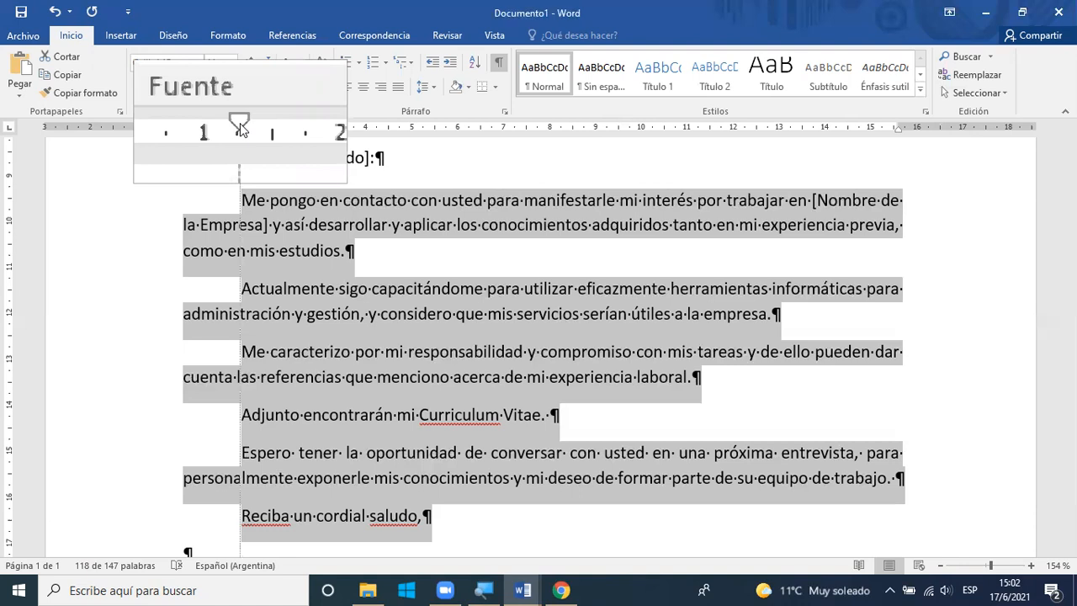
{"action": "mouse_move", "coordinate": [240, 128]}
{"action": "left_mouse_down"}
{"action": "mouse_move", "coordinate": [265, 114]}
{"action": "mouse_move", "coordinate": [286, 123]}
{"action": "mouse_move", "coordinate": [300, 115]}
{"action": "left_mouse_up"}
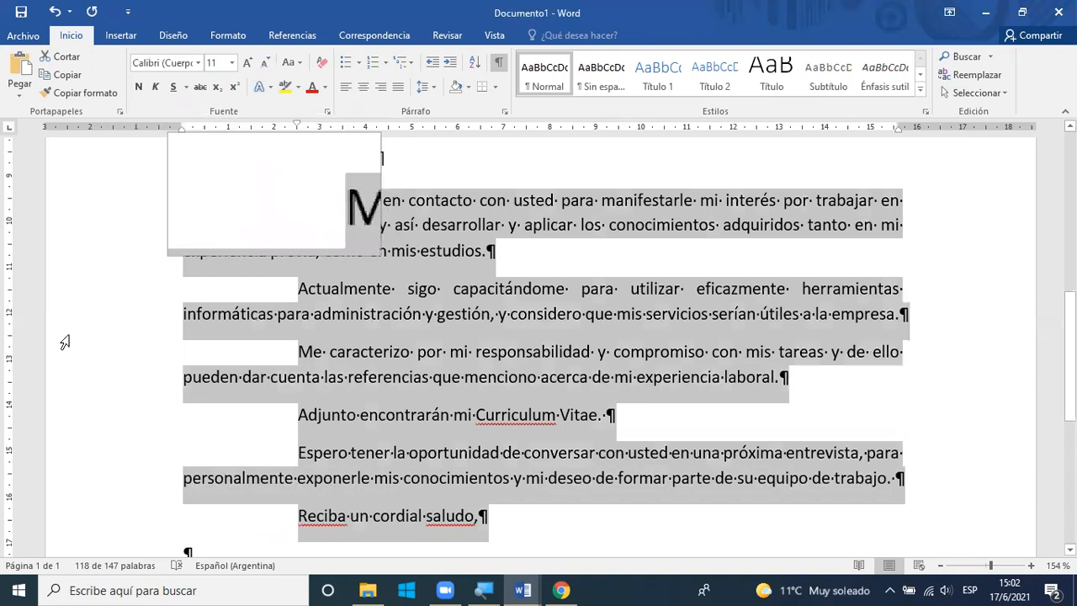
{"action": "scroll", "coordinate": [63, 247], "scroll_direction": "up", "scroll_amount": 6}
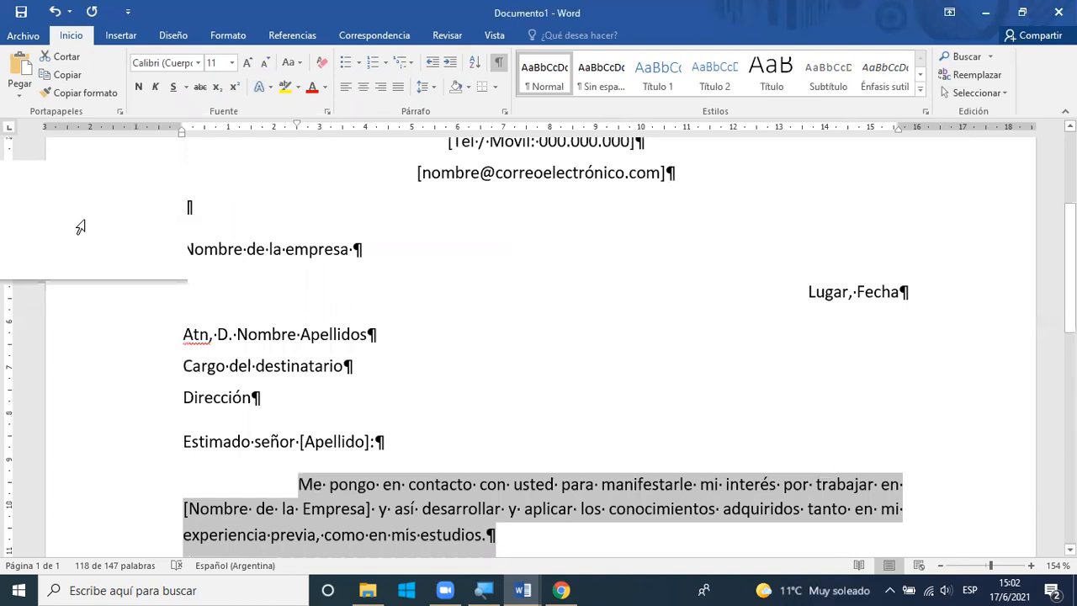
{"action": "scroll", "coordinate": [80, 227], "scroll_direction": "up", "scroll_amount": 1}
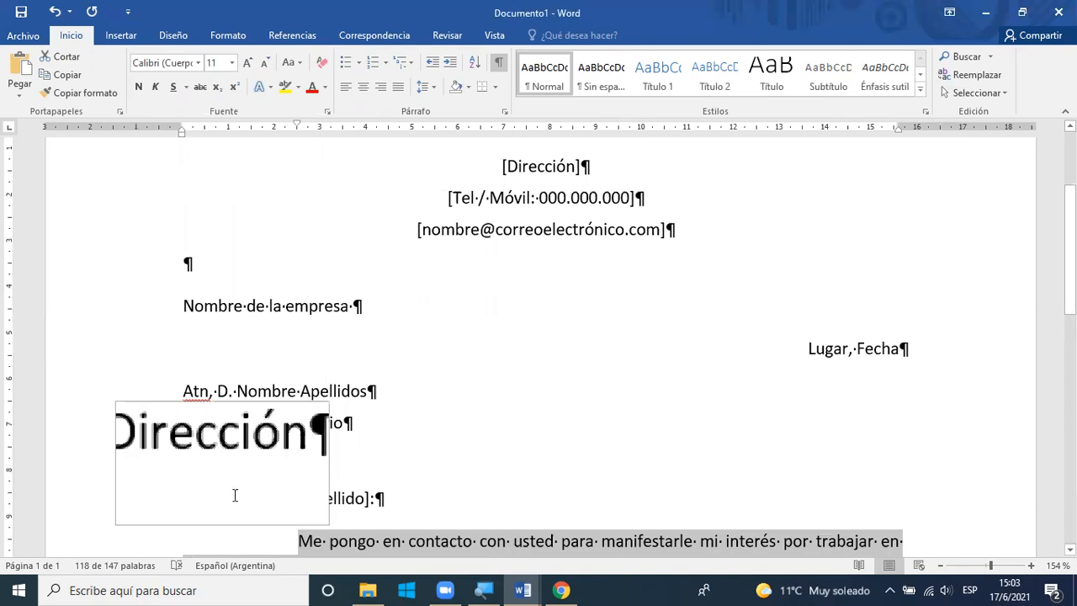
{"action": "scroll", "coordinate": [178, 438], "scroll_direction": "down", "scroll_amount": 1}
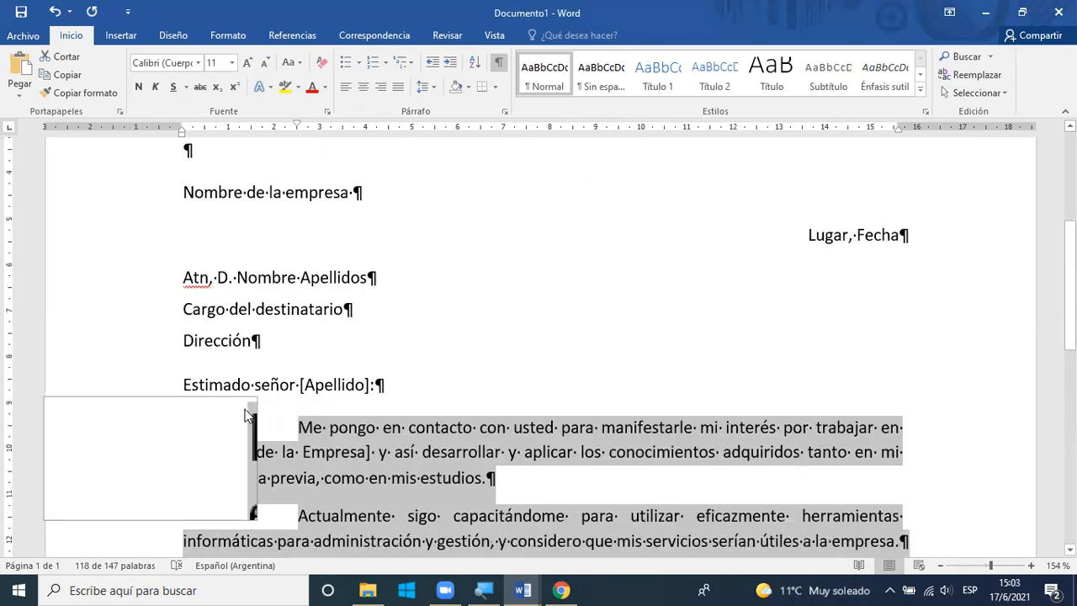
Move the first-line indent of the selected body paragraphs to about 4.25 cm on the ruler
{"action": "scroll", "coordinate": [236, 430], "scroll_direction": "down", "scroll_amount": 3}
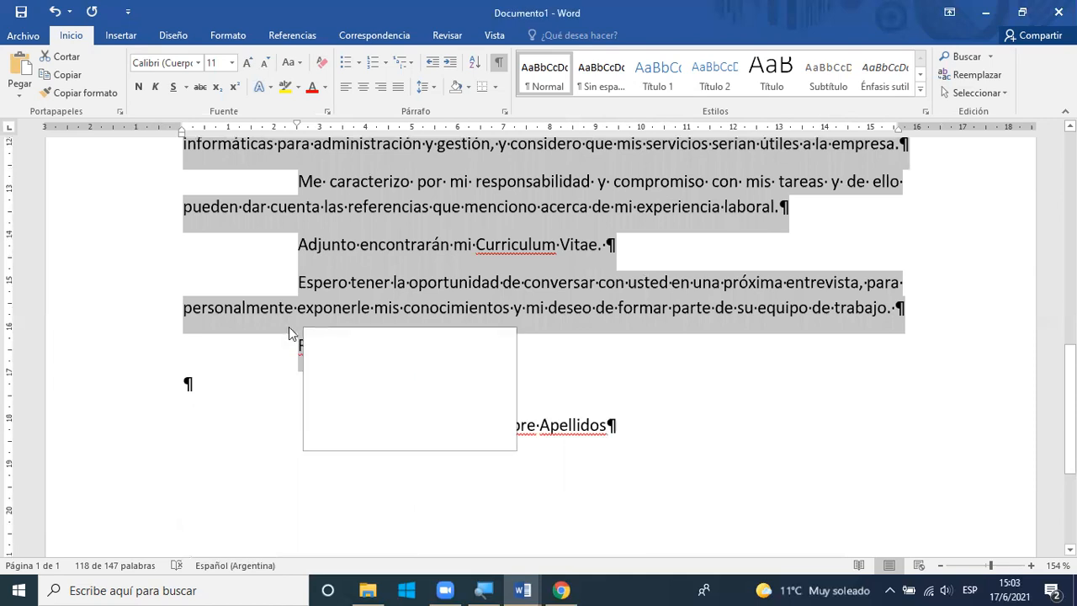
{"action": "scroll", "coordinate": [289, 327], "scroll_direction": "up", "scroll_amount": 1}
{"action": "scroll", "coordinate": [270, 244], "scroll_direction": "up", "scroll_amount": 2}
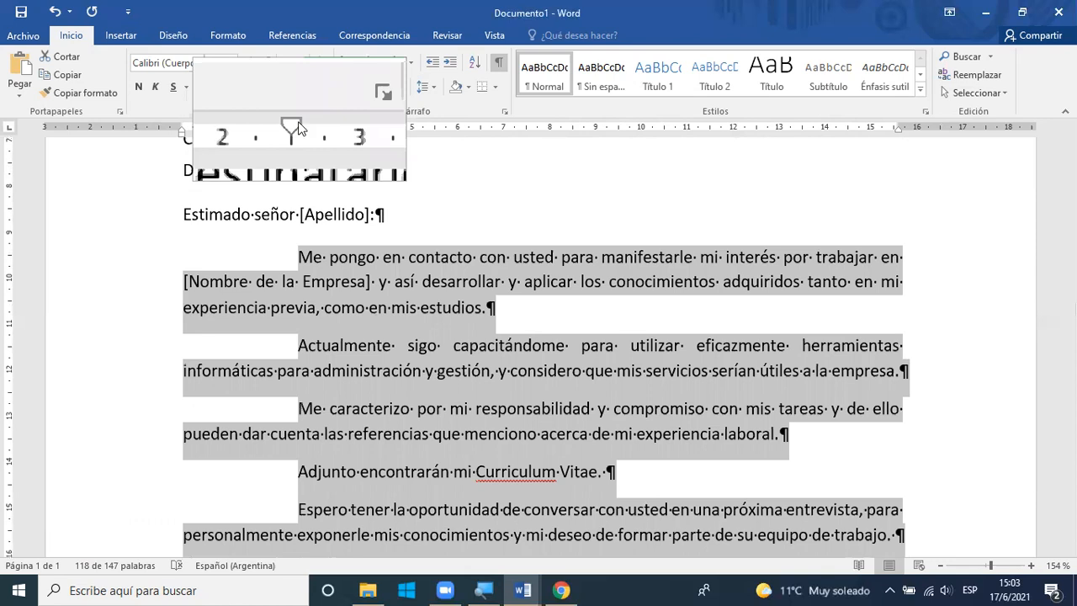
{"action": "mouse_move", "coordinate": [299, 128]}
{"action": "left_mouse_down"}
{"action": "mouse_move", "coordinate": [373, 112]}
{"action": "mouse_move", "coordinate": [367, 244]}
{"action": "mouse_move", "coordinate": [367, 228]}
{"action": "left_mouse_up"}
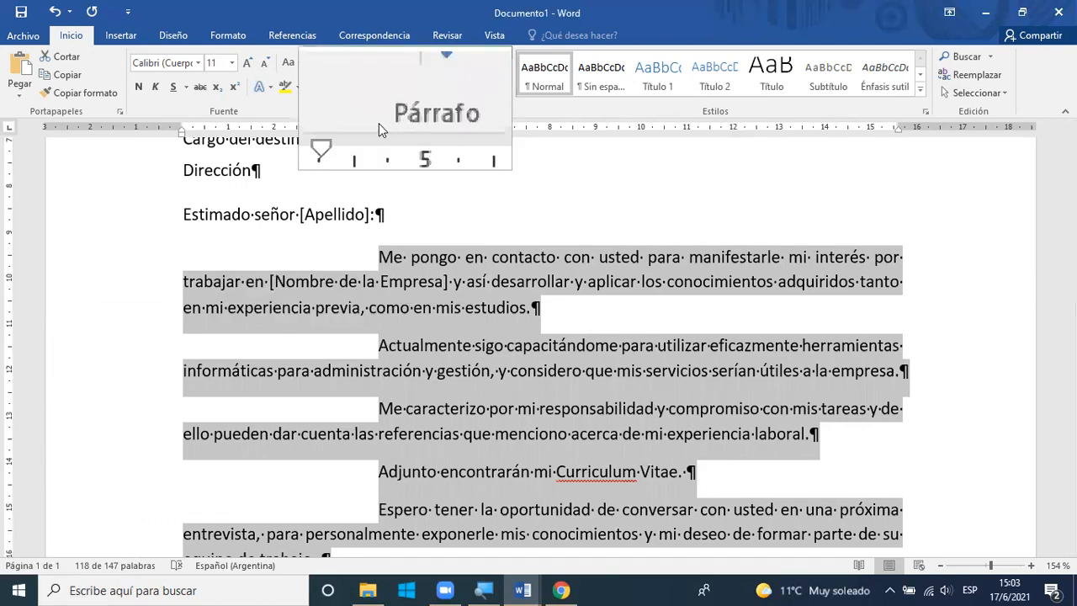
{"action": "left_click_drag", "start_coordinate": [378, 123], "coordinate": [376, 122]}
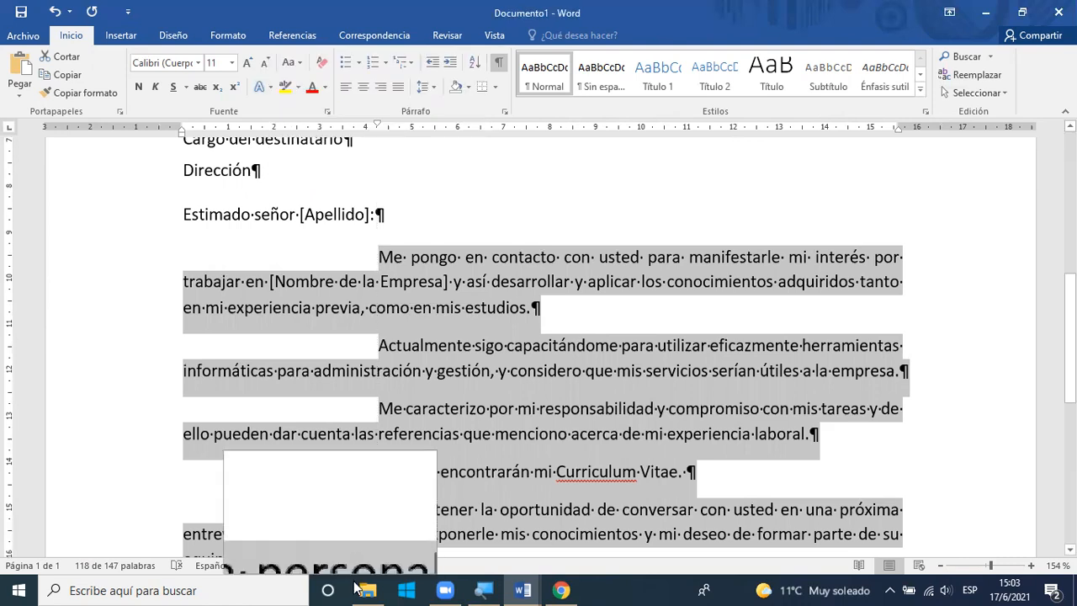
Reduce the first-line indent of the selected body paragraphs to about 0.75 cm on the ruler
{"action": "mouse_move", "coordinate": [350, 587]}
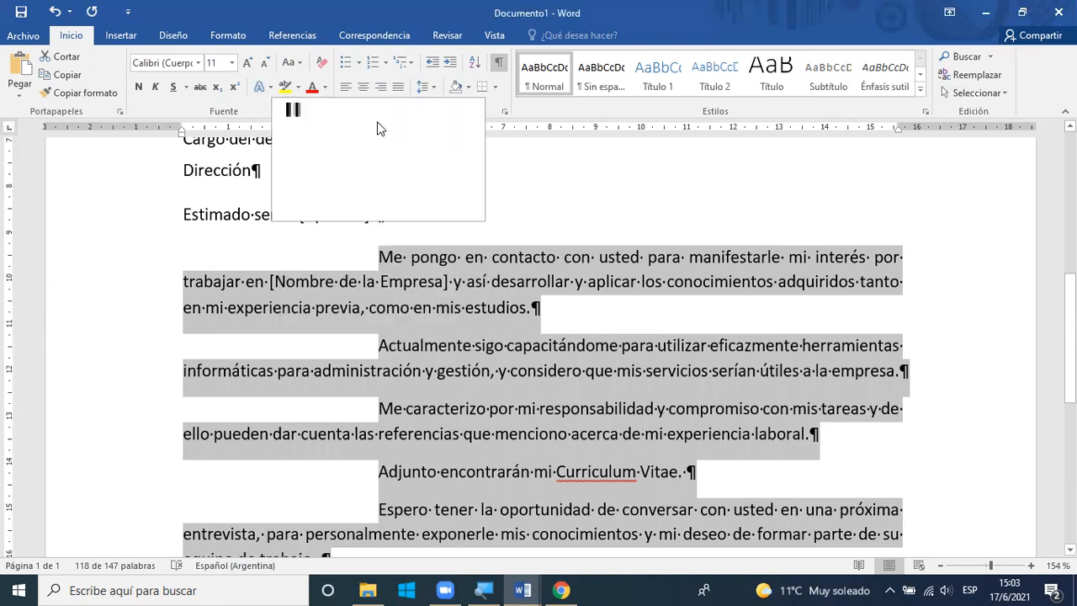
{"action": "left_click_drag", "start_coordinate": [378, 126], "coordinate": [218, 126]}
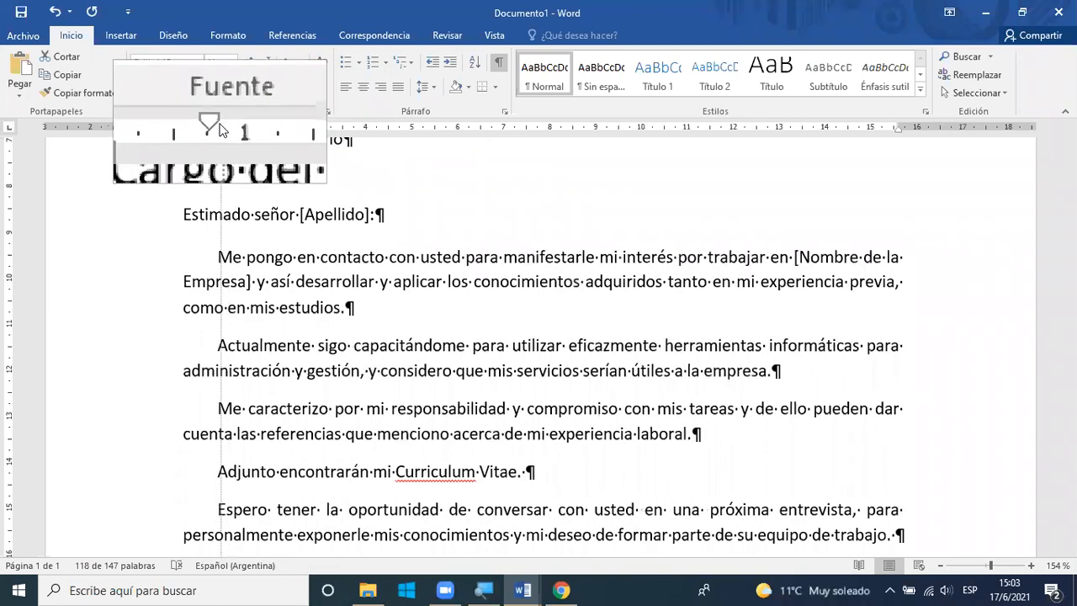
{"action": "left_click_drag", "start_coordinate": [218, 126], "coordinate": [218, 127]}
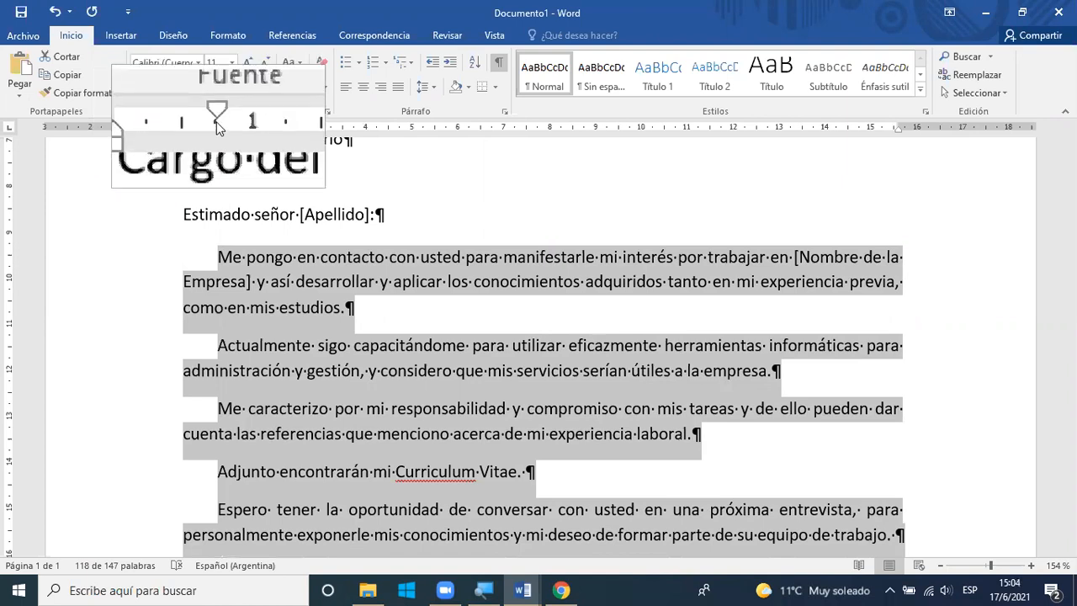
Increase the first-line indent of the selected body paragraphs to about 4 cm on the ruler
{"action": "mouse_move", "coordinate": [217, 124]}
{"action": "left_mouse_down"}
{"action": "mouse_move", "coordinate": [363, 126]}
{"action": "mouse_move", "coordinate": [372, 116]}
{"action": "left_mouse_up"}
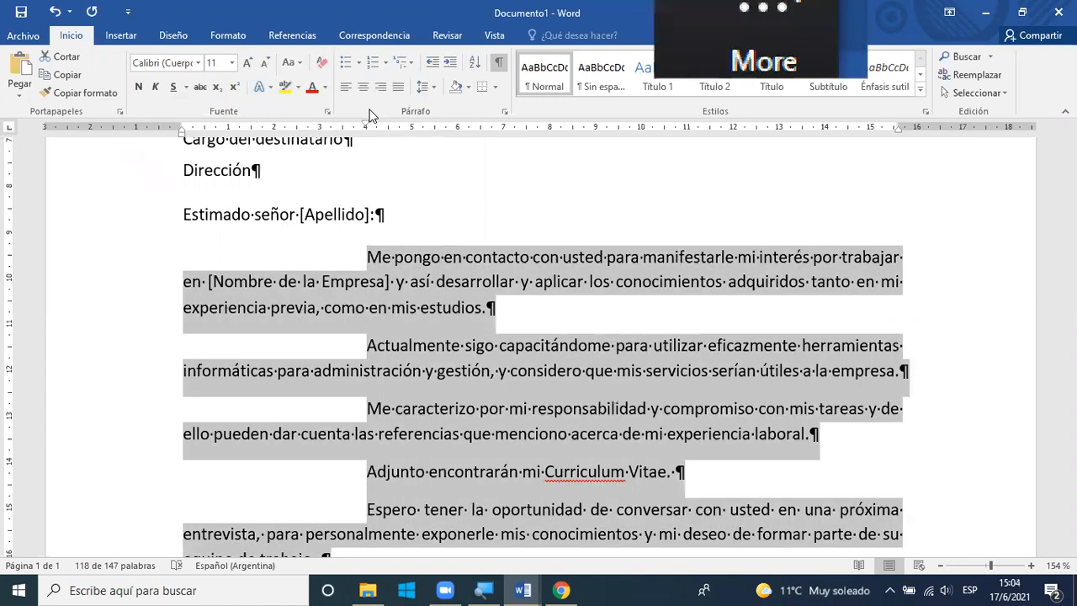